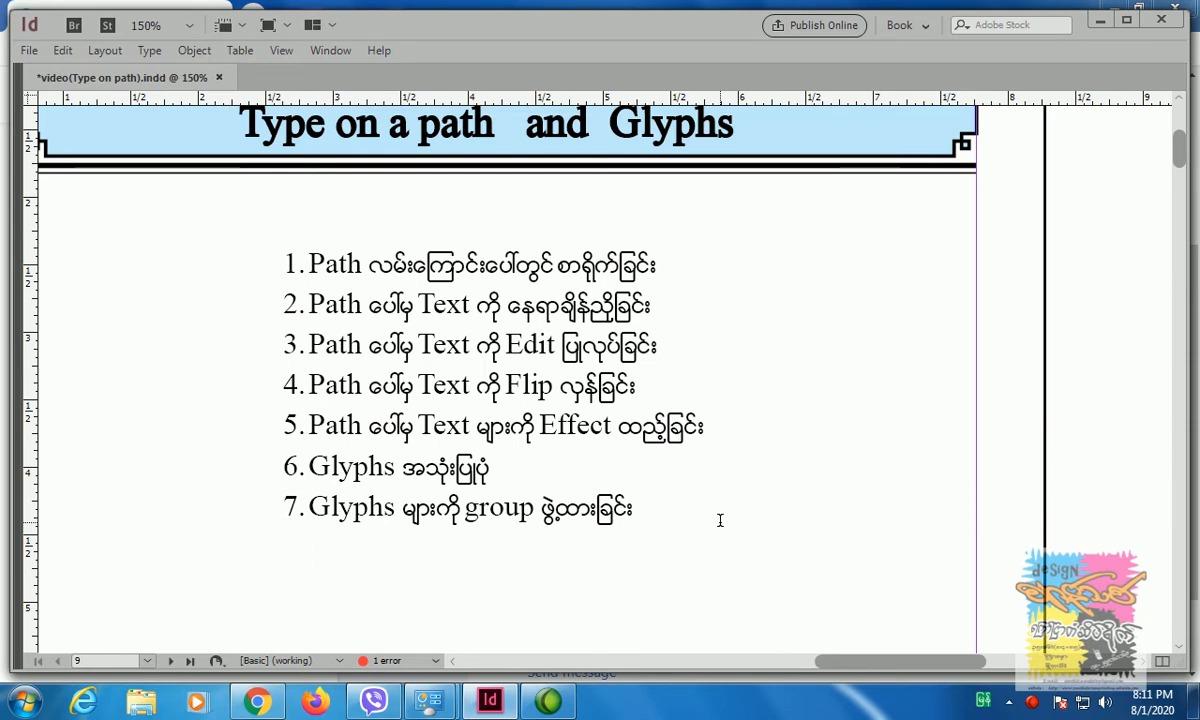
# - Maximize the document window, switch to Chrome and look over the business's Facebook About page, its managed pages list and the linked profile
pyautogui.click(1127, 20)
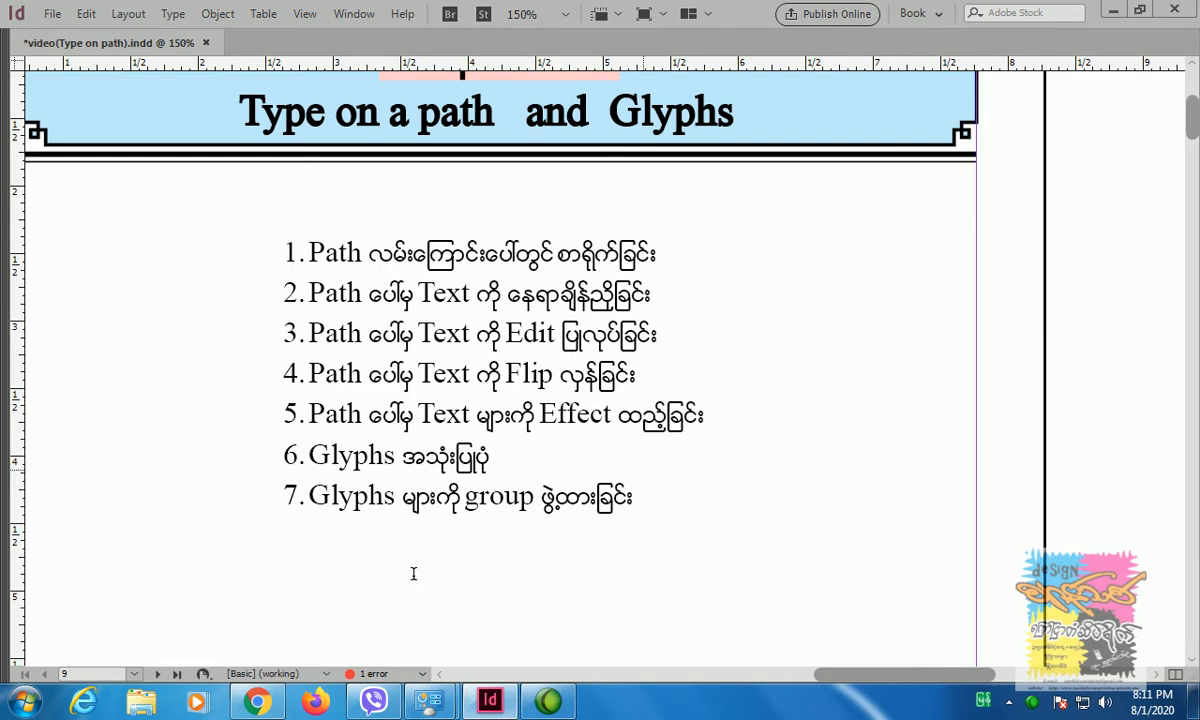
pyautogui.click(273, 711)
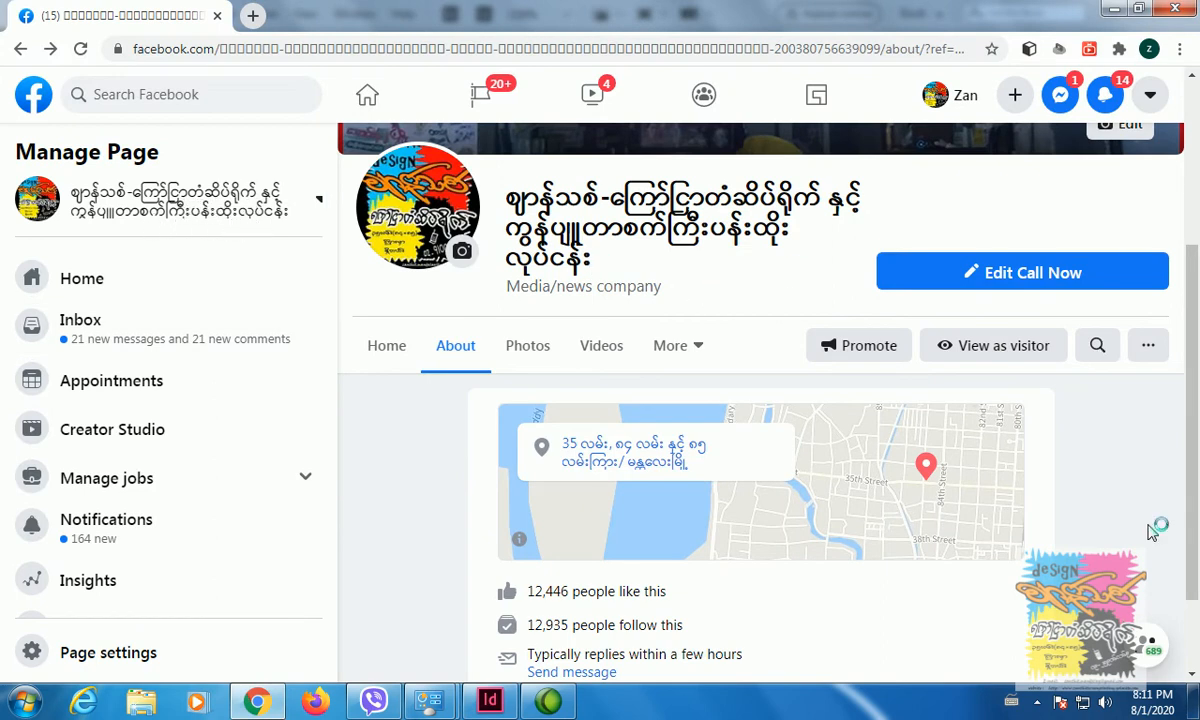
pyautogui.scroll(2, 1152, 531)
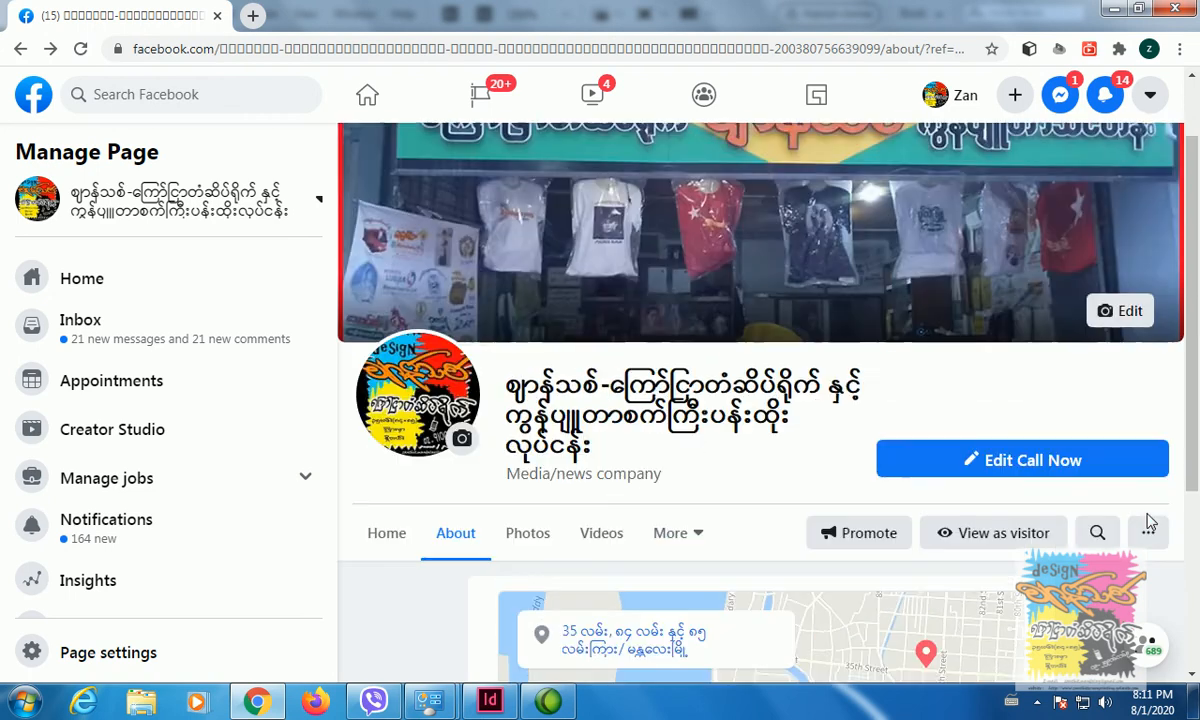
pyautogui.scroll(1, 1148, 522)
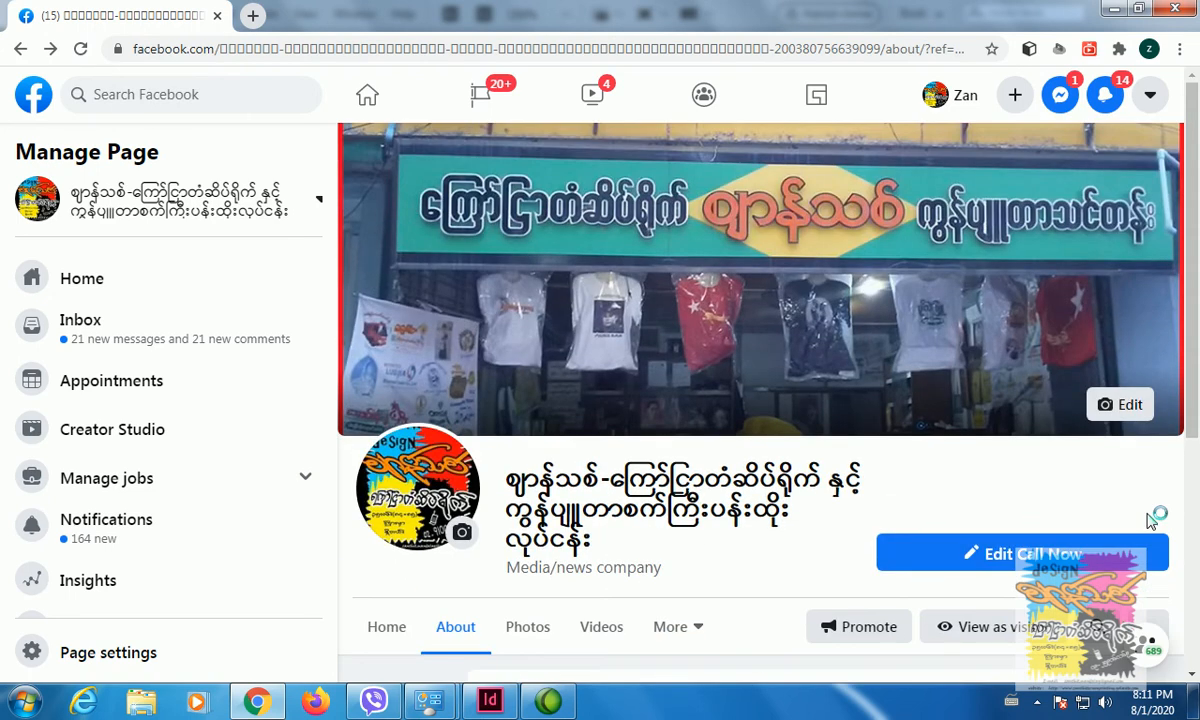
pyautogui.scroll(-4, 1150, 520)
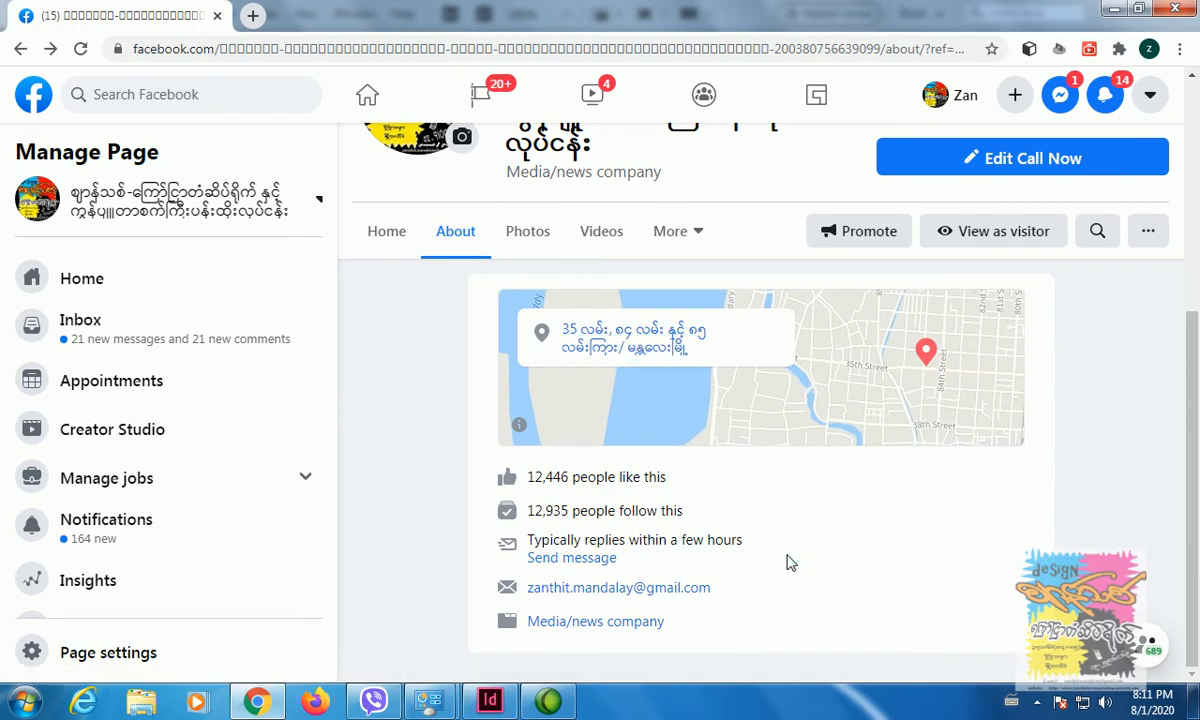
pyautogui.scroll(3, 790, 567)
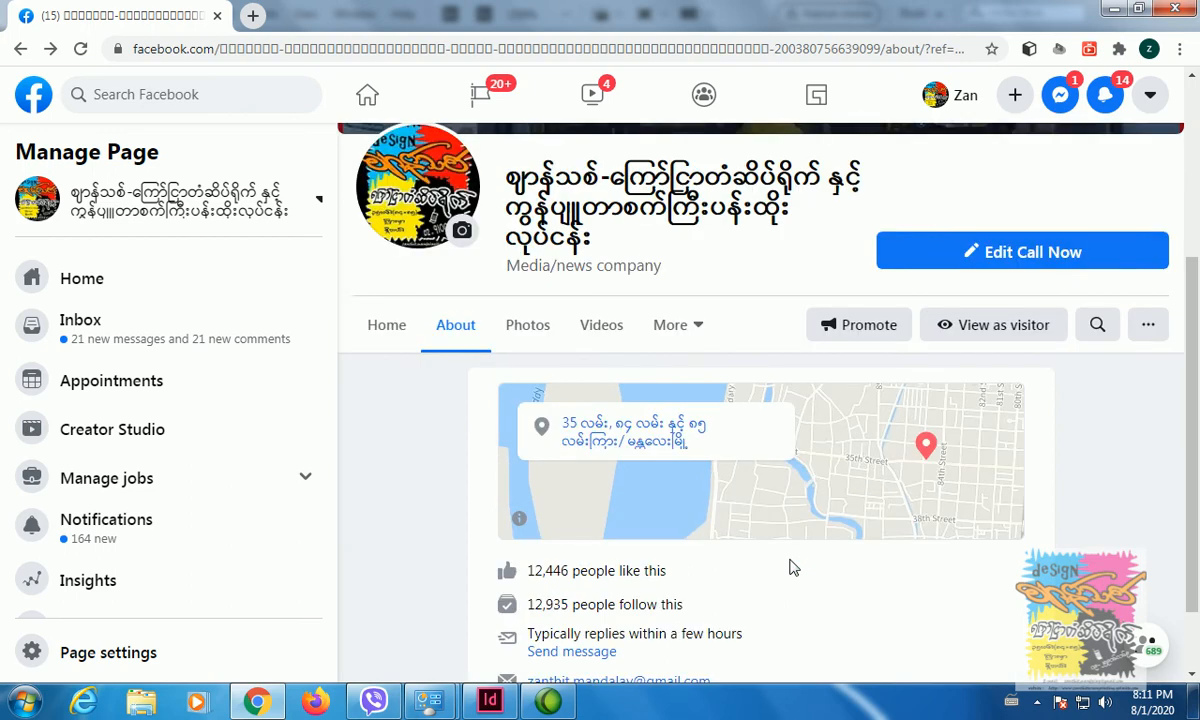
pyautogui.click(172, 210)
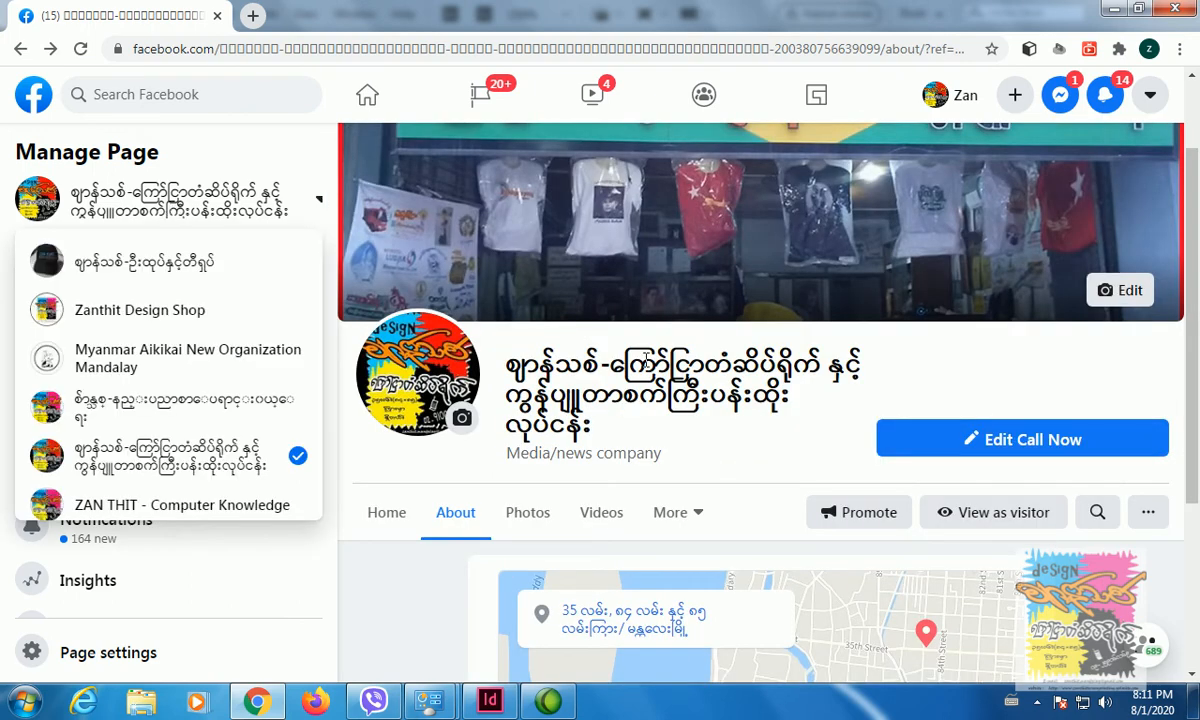
pyautogui.click(950, 95)
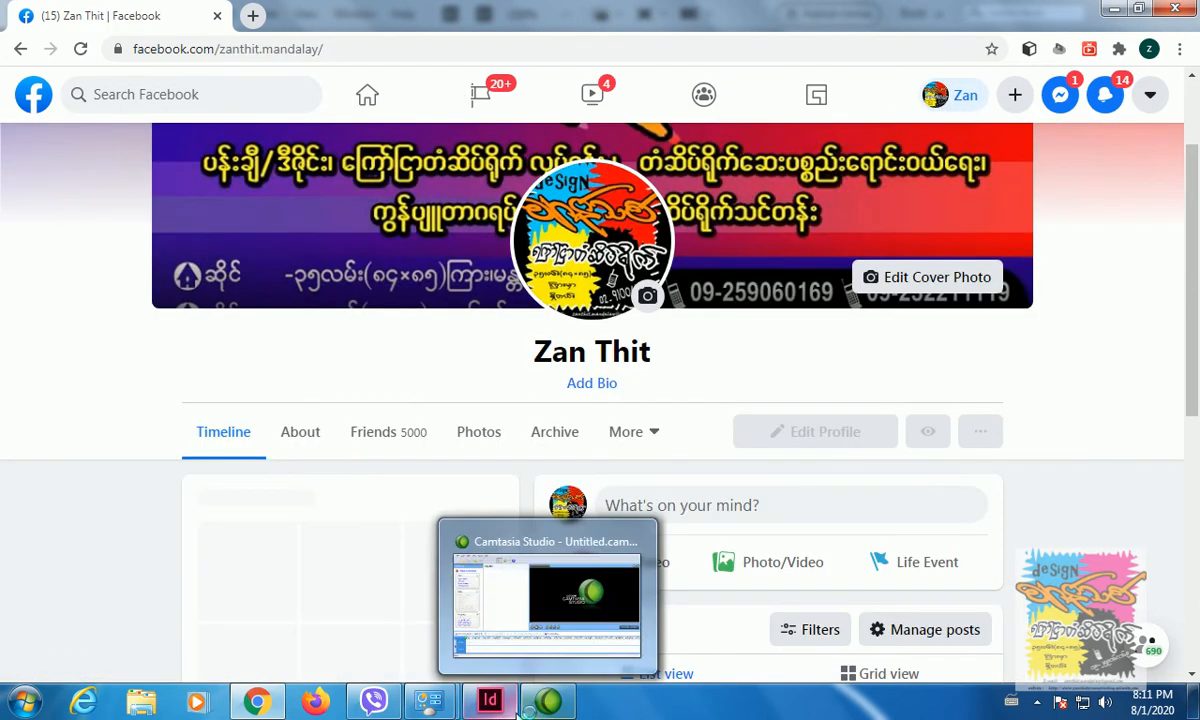
# - Switch back to InDesign, leave editing of the numbered list and show the hidden tools and panels
pyautogui.click(503, 705)
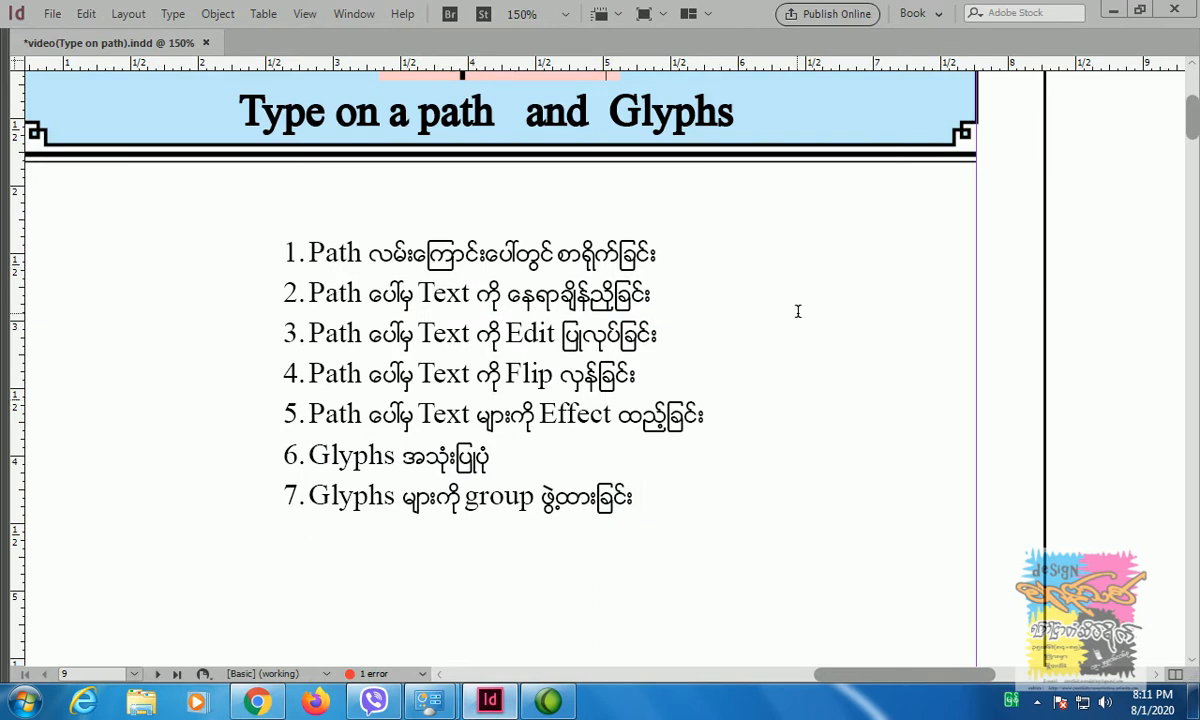
pyautogui.scroll(1, 797, 311)
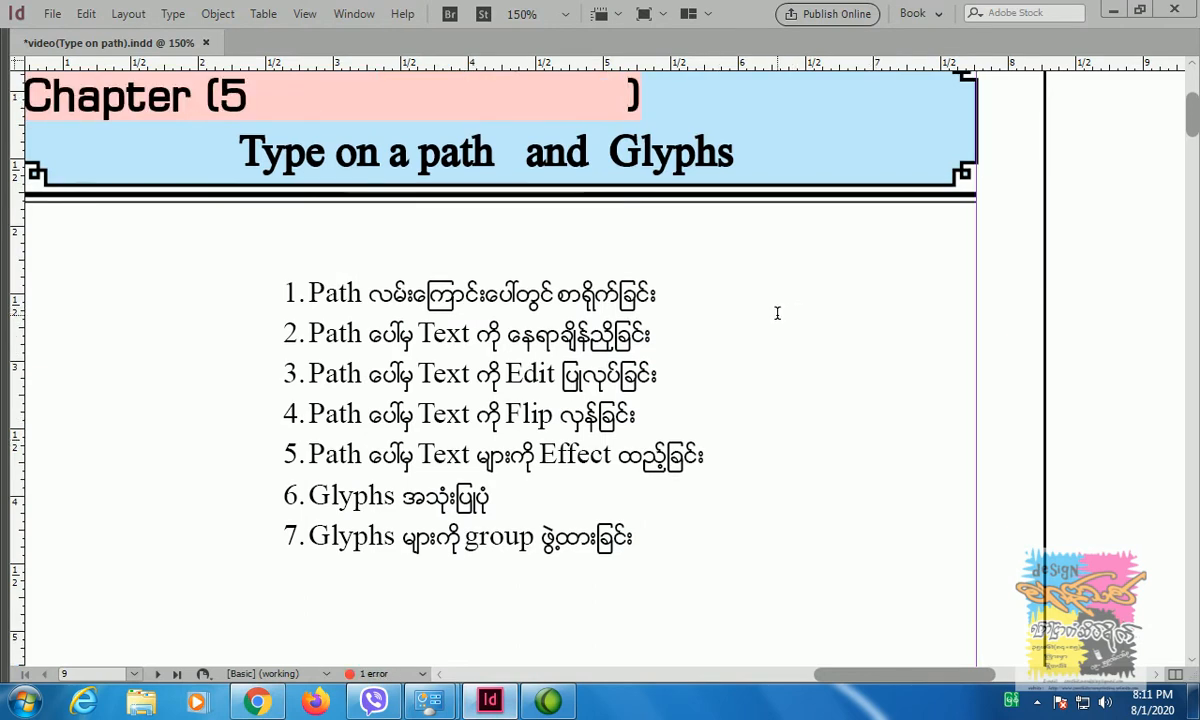
pyautogui.press('Escape')
pyautogui.press('Tab')
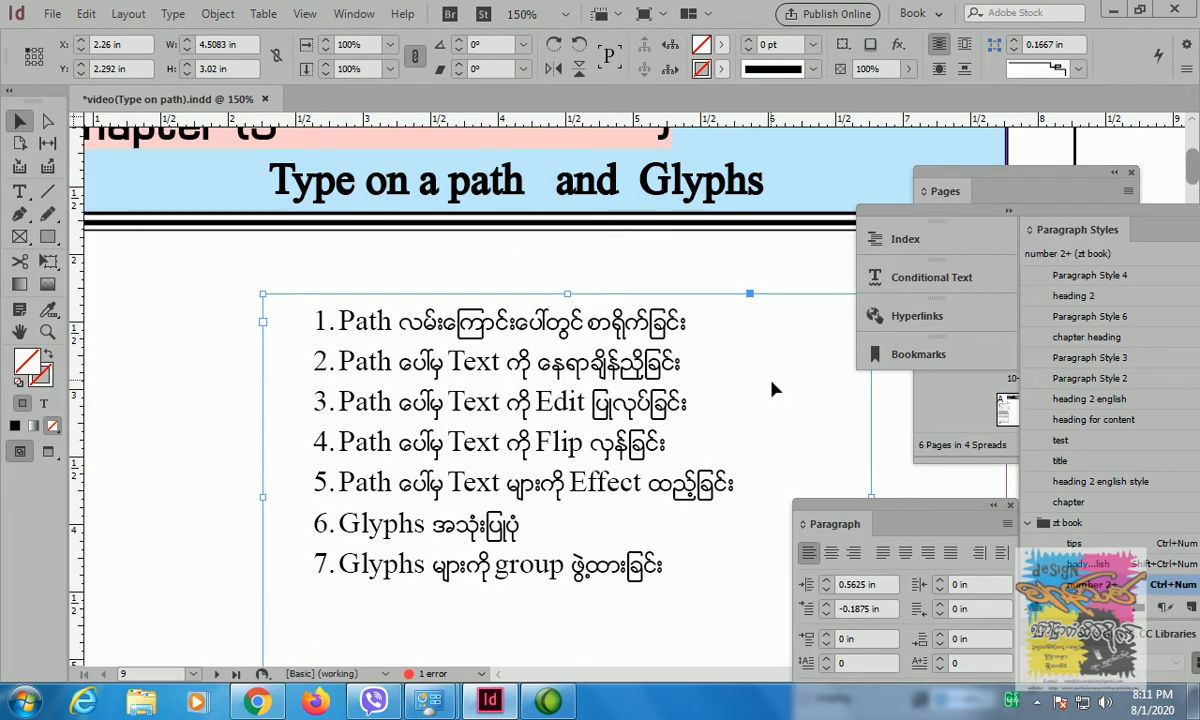
# - Draw an ellipse about 2.26 in wide and 2.42 in high on the pasteboard beside the page
pyautogui.moveTo(790, 388); pyautogui.dragTo(220, 369)
pyautogui.moveTo(534, 383); pyautogui.dragTo(227, 378)
pyautogui.moveTo(41, 238); pyautogui.dragTo(110, 258)
pyautogui.moveTo(351, 245); pyautogui.dragTo(657, 573)
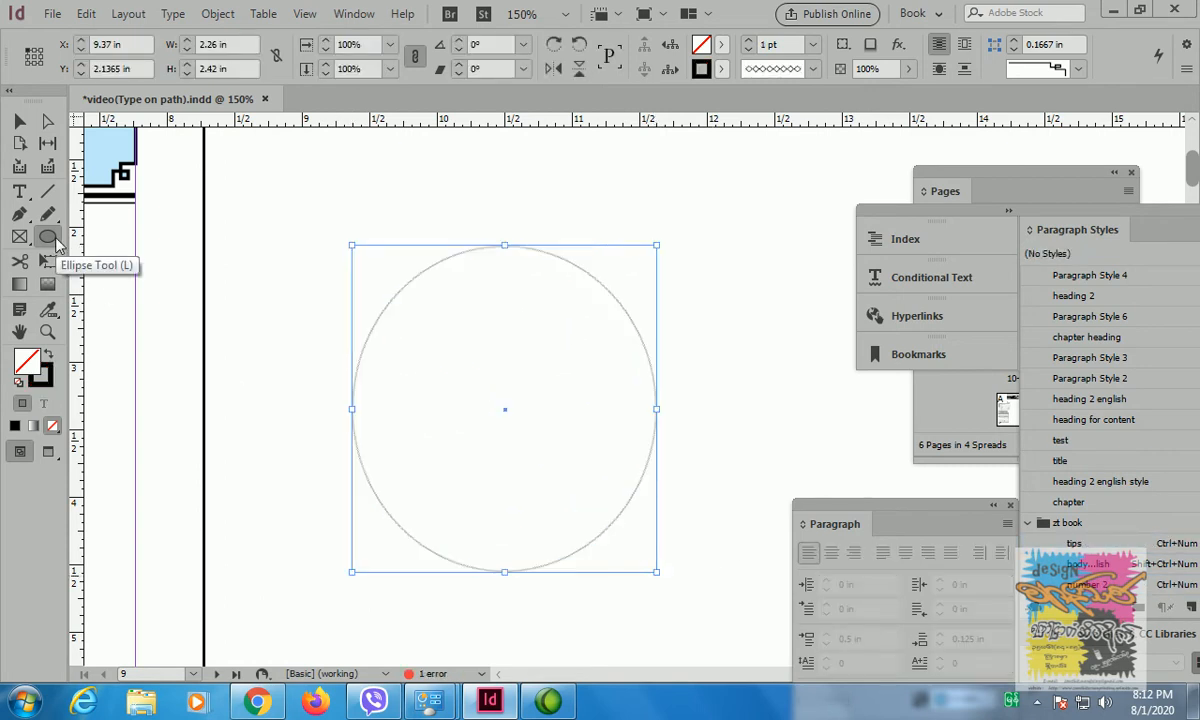
# - Start type on a path near the top of the ellipse's outline and give the text a very dark fill color
pyautogui.click(21, 193)
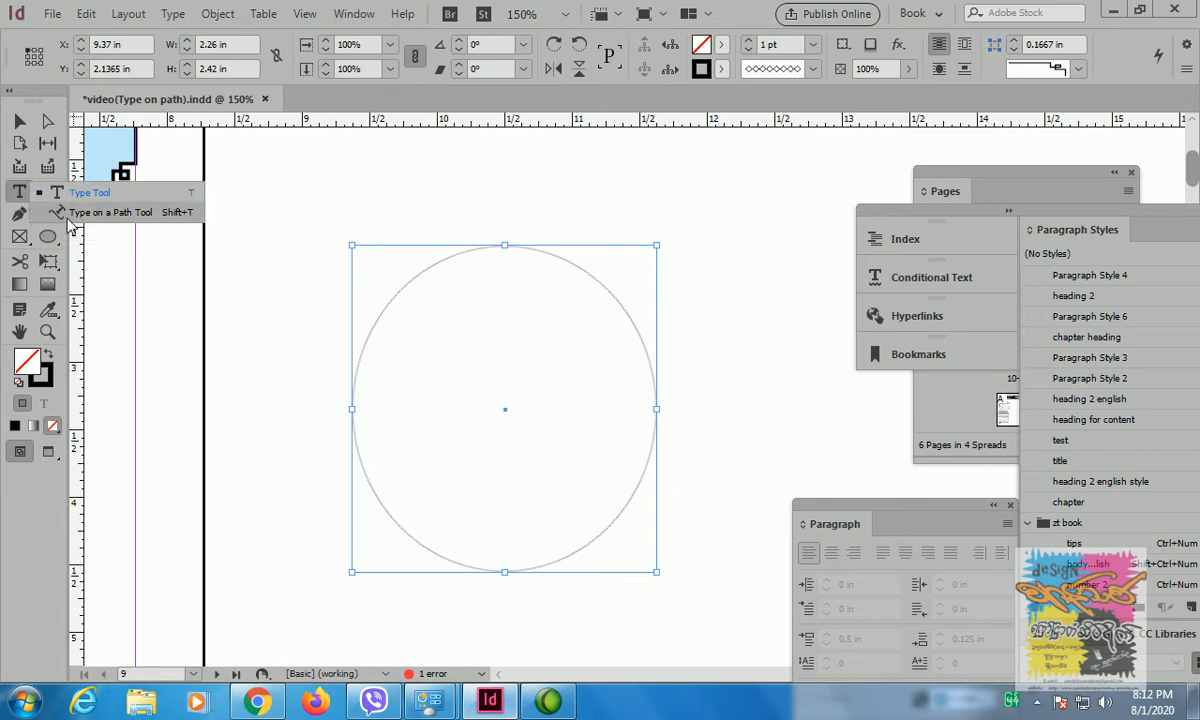
pyautogui.click(70, 216)
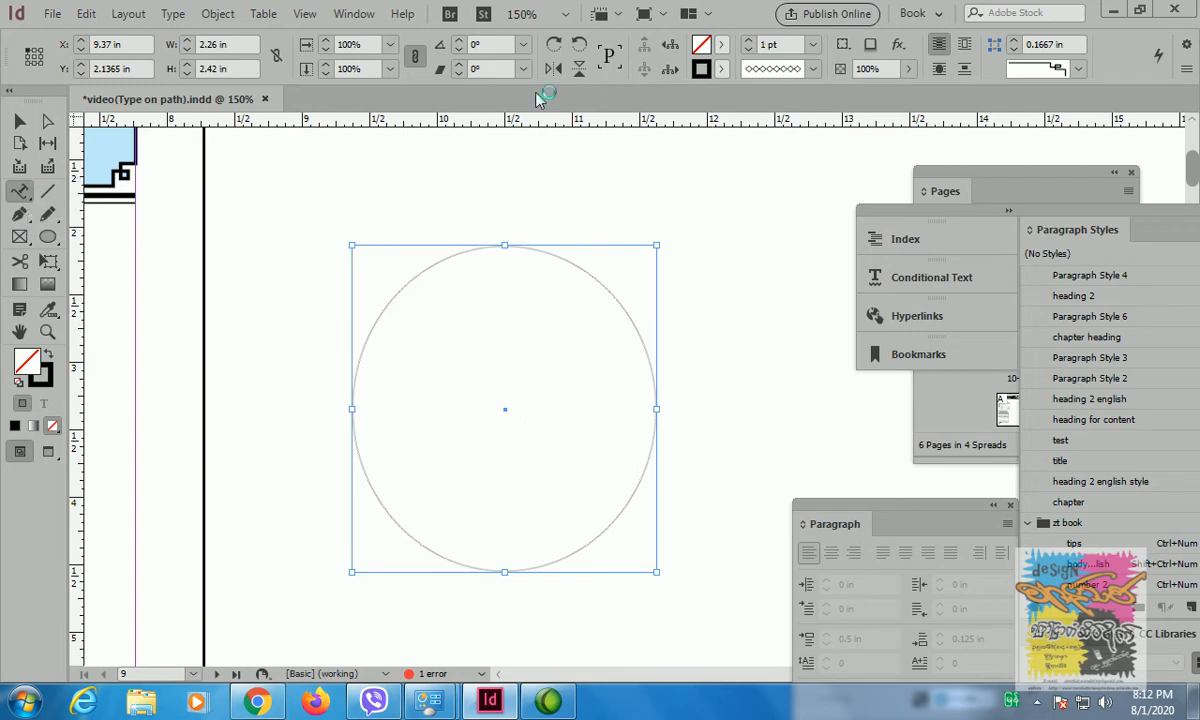
pyautogui.click(515, 243)
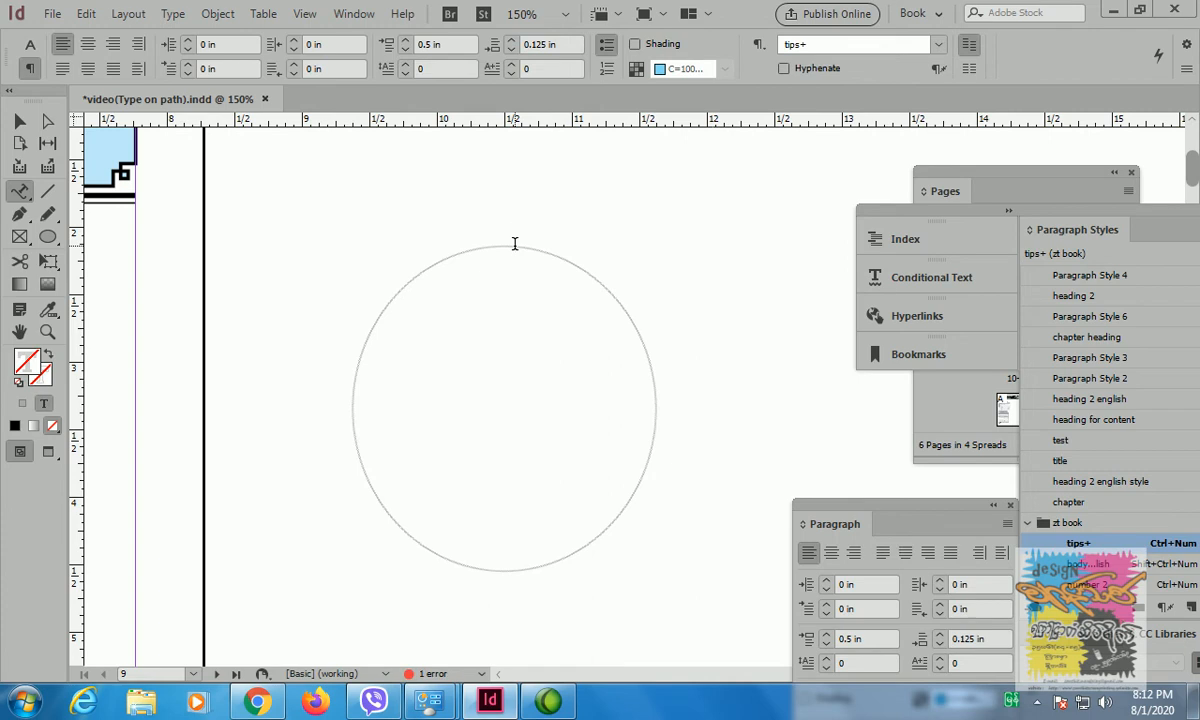
pyautogui.doubleClick(29, 371)
pyautogui.click(413, 467)
pyautogui.moveTo(616, 447); pyautogui.dragTo(616, 480)
pyautogui.click(770, 219)
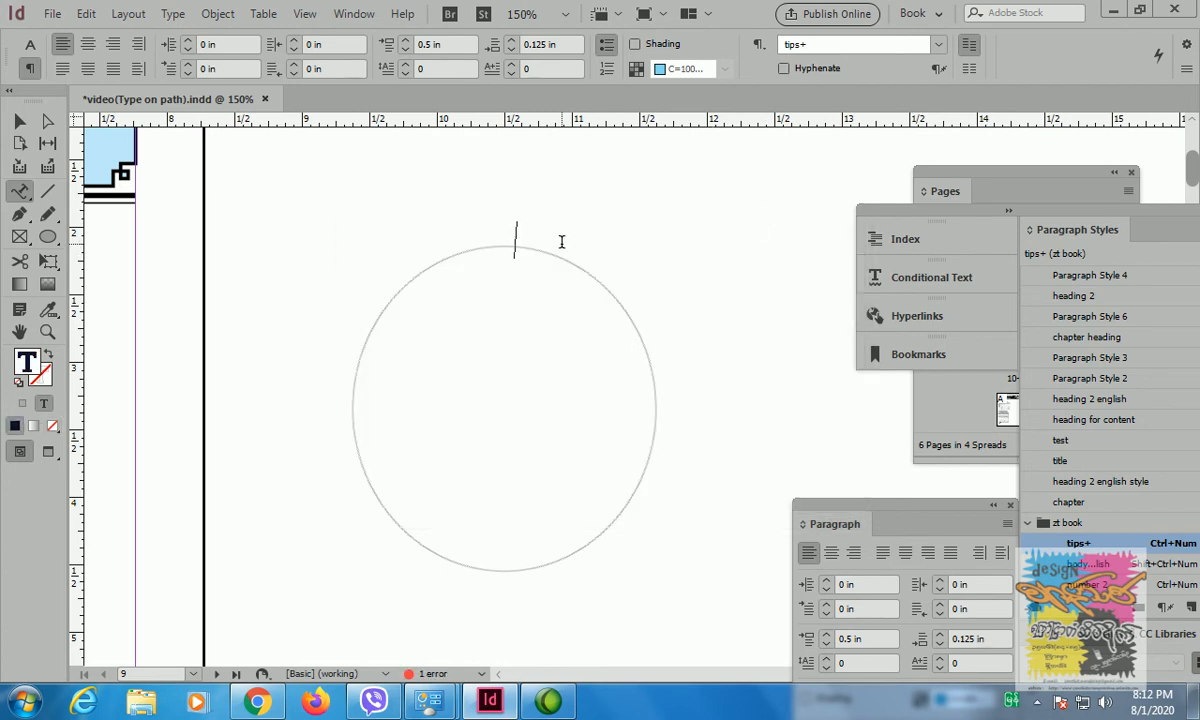
pyautogui.write('abcd')
pyautogui.press('BackSpace')
pyautogui.press('BackSpace')
pyautogui.press('BackSpace')
pyautogui.press('BackSpace')
pyautogui.write('asdf')
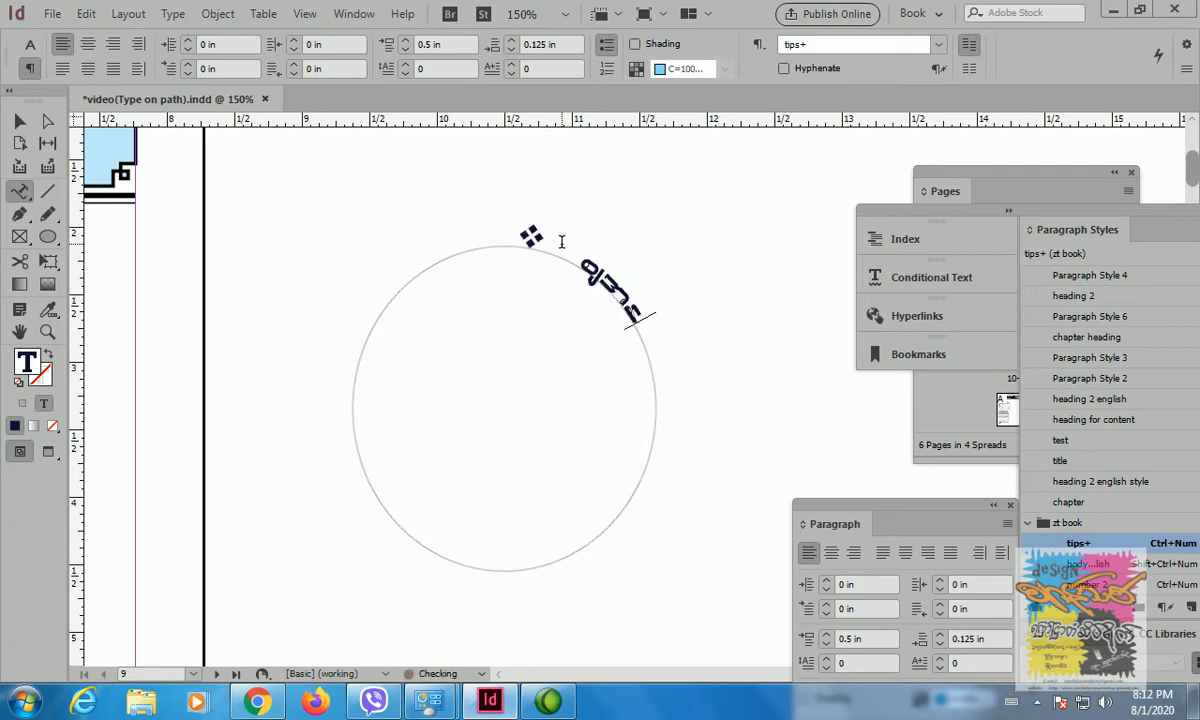
pyautogui.press('BackSpace')
pyautogui.press('BackSpace')
pyautogui.press('BackSpace')
pyautogui.press('BackSpace')
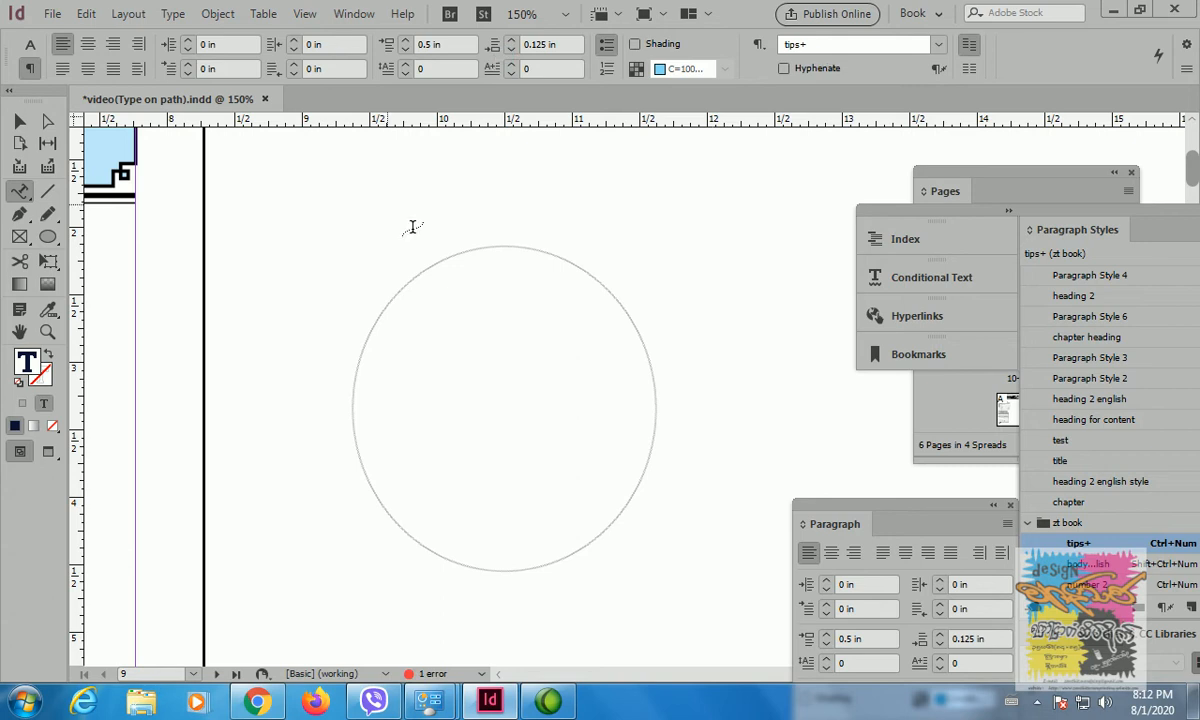
# - Apply the body english paragraph style to the ellipse's path text and set its font to Times Bold
pyautogui.press('ctrl+shift+KP_1')
pyautogui.write('b')
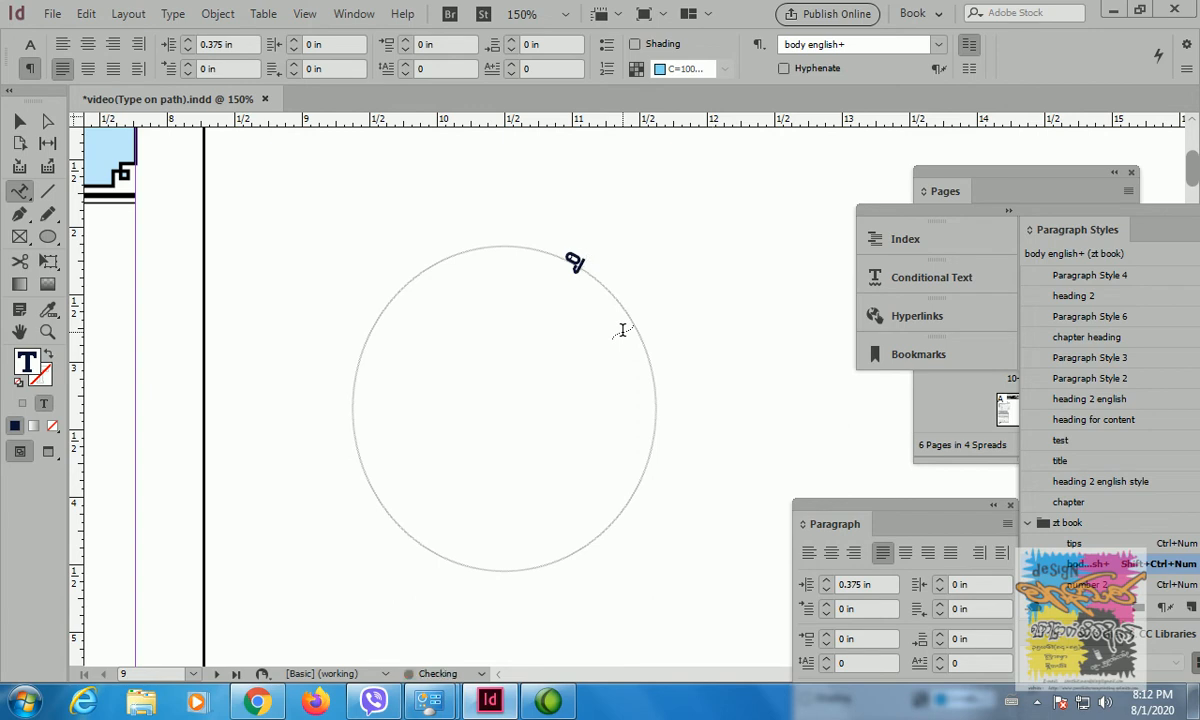
pyautogui.press('BackSpace')
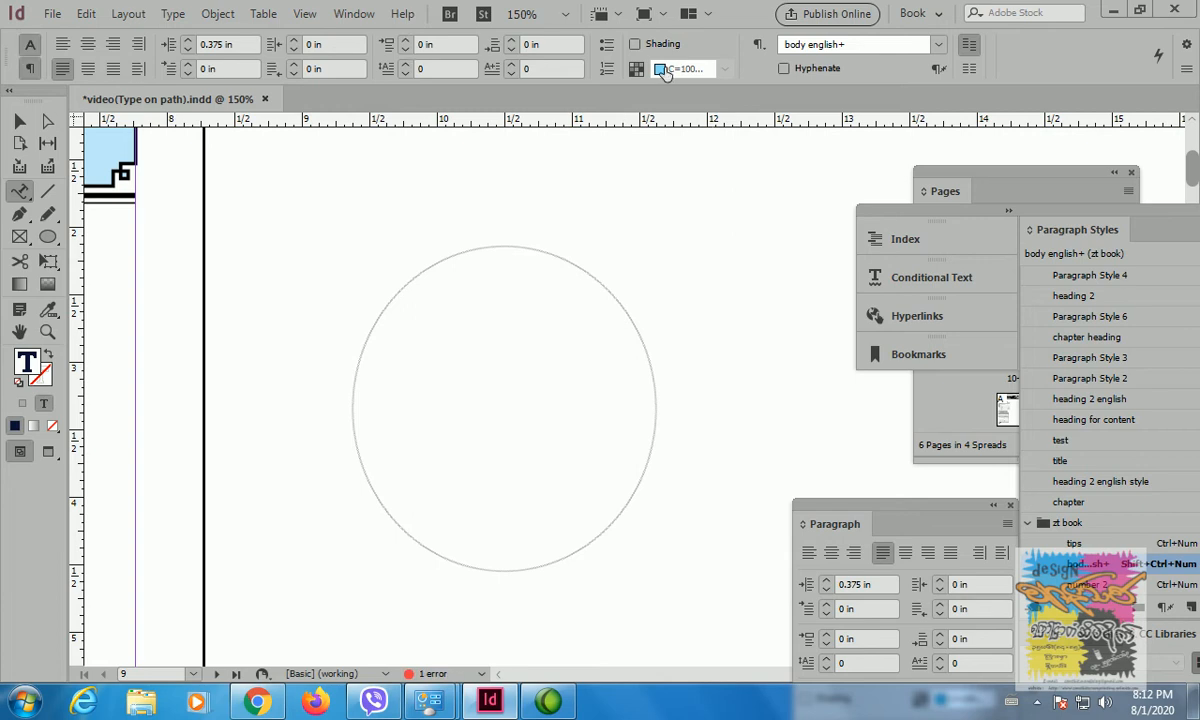
pyautogui.hotkey('ctrl', 'alt', '7')
pyautogui.click(147, 43)
pyautogui.write('t')
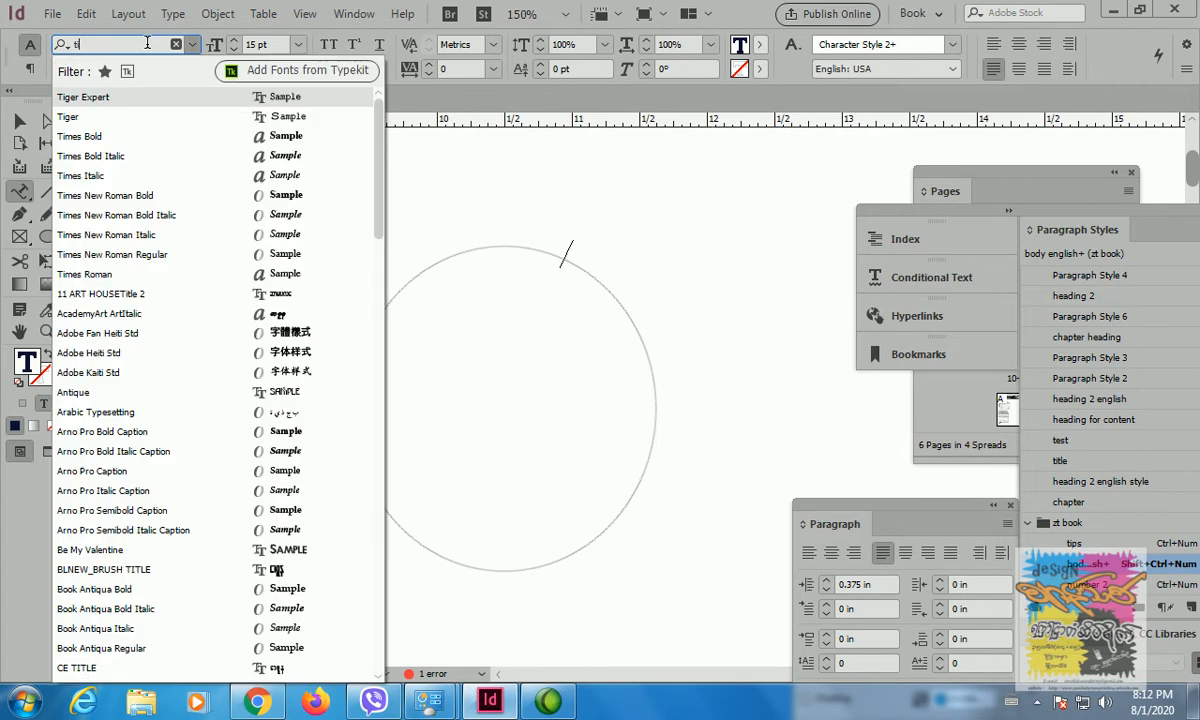
pyautogui.write('i')
pyautogui.click(80, 136)
pyautogui.click(525, 262)
# - Enter "zanthit graphic design" along the ellipse's path and select the ellipse as an object
pyautogui.write('z')
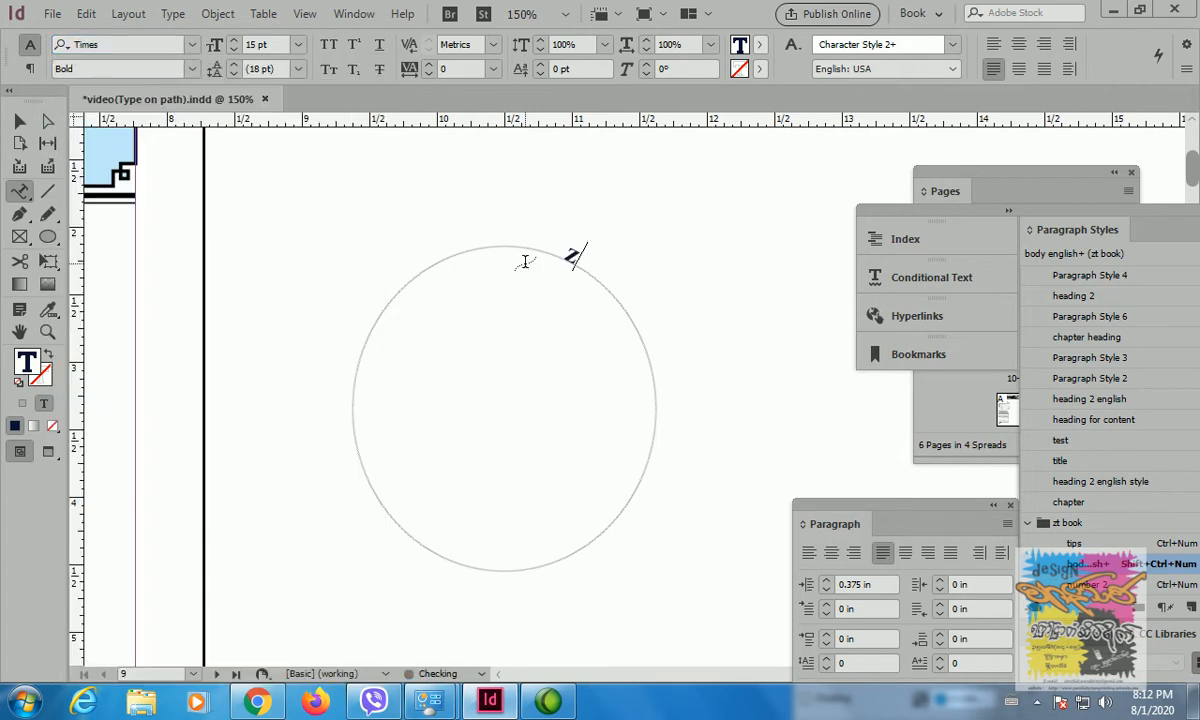
pyautogui.write('anthit')
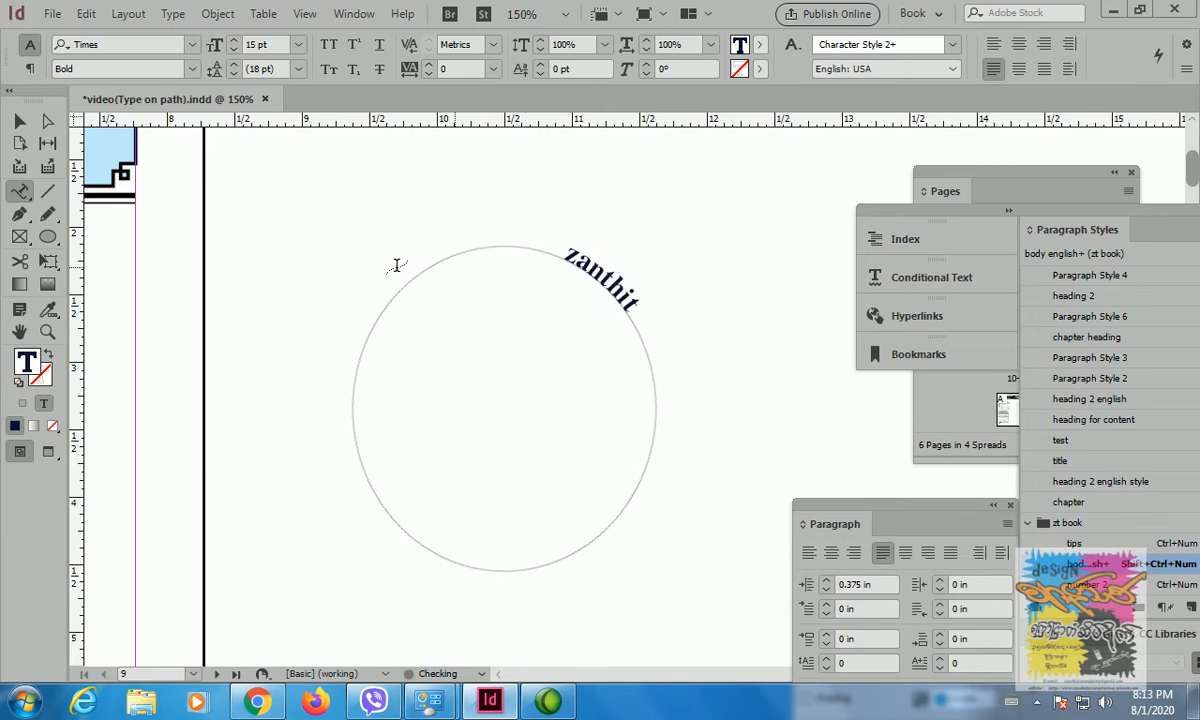
pyautogui.write(' graphic design')
pyautogui.click(20, 121)
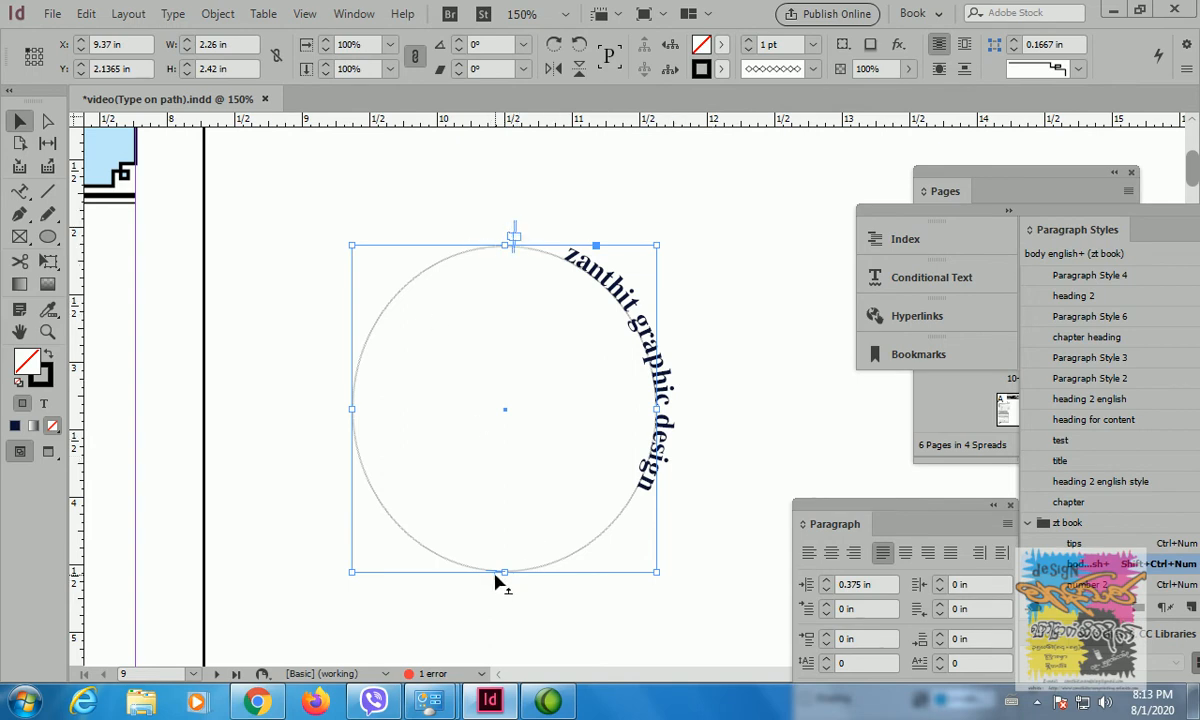
# - Move the path text's start bracket to the ellipse's leftmost point and its end bracket to the lower-right part of the curve
pyautogui.moveTo(265, 393); pyautogui.dragTo(750, 370)
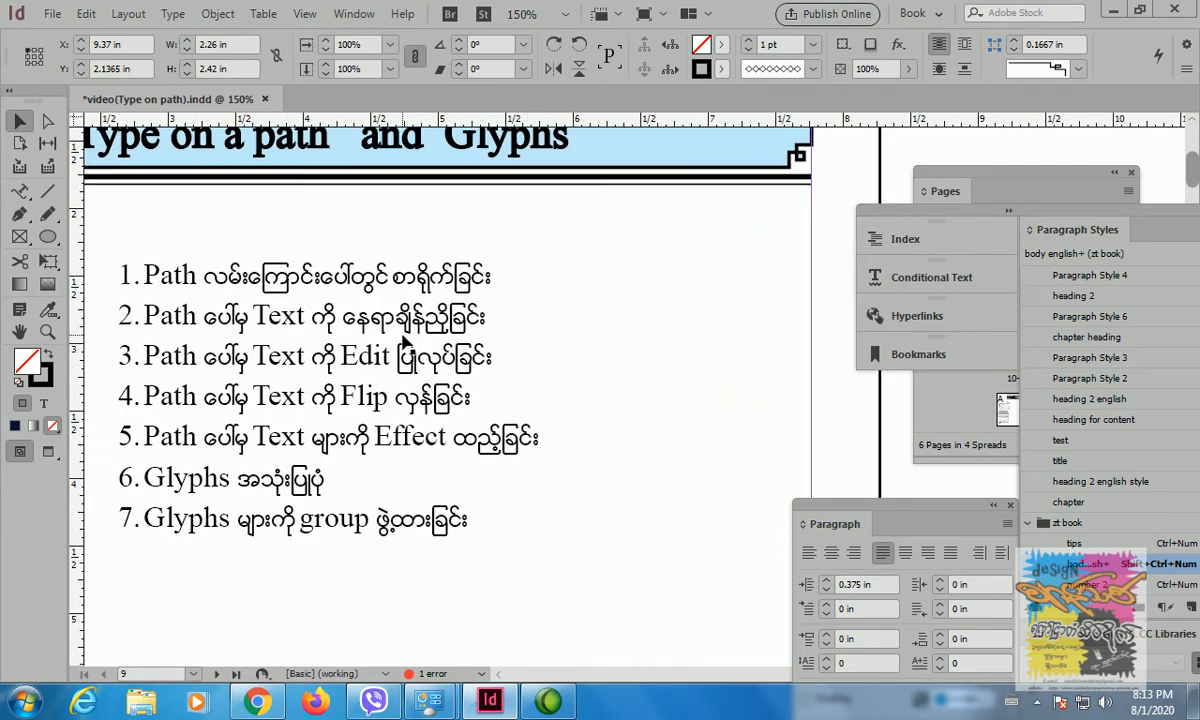
pyautogui.moveTo(777, 296); pyautogui.dragTo(469, 297)
pyautogui.moveTo(733, 325); pyautogui.dragTo(359, 307)
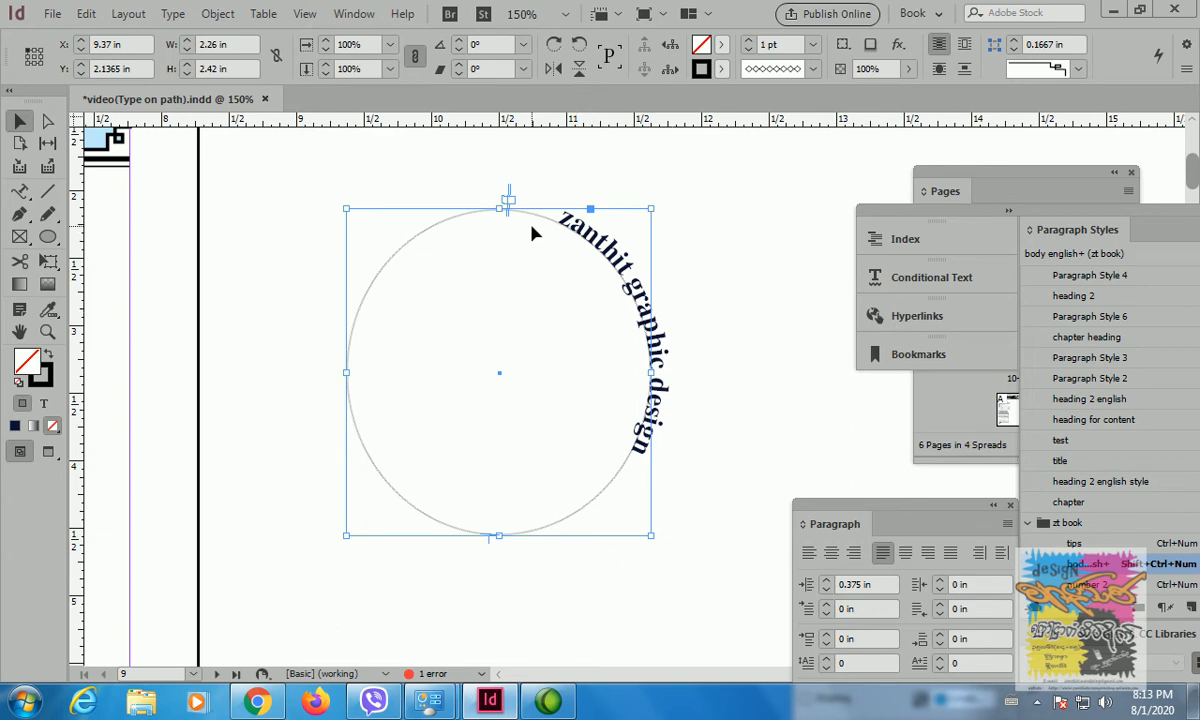
pyautogui.moveTo(510, 193); pyautogui.dragTo(620, 538)
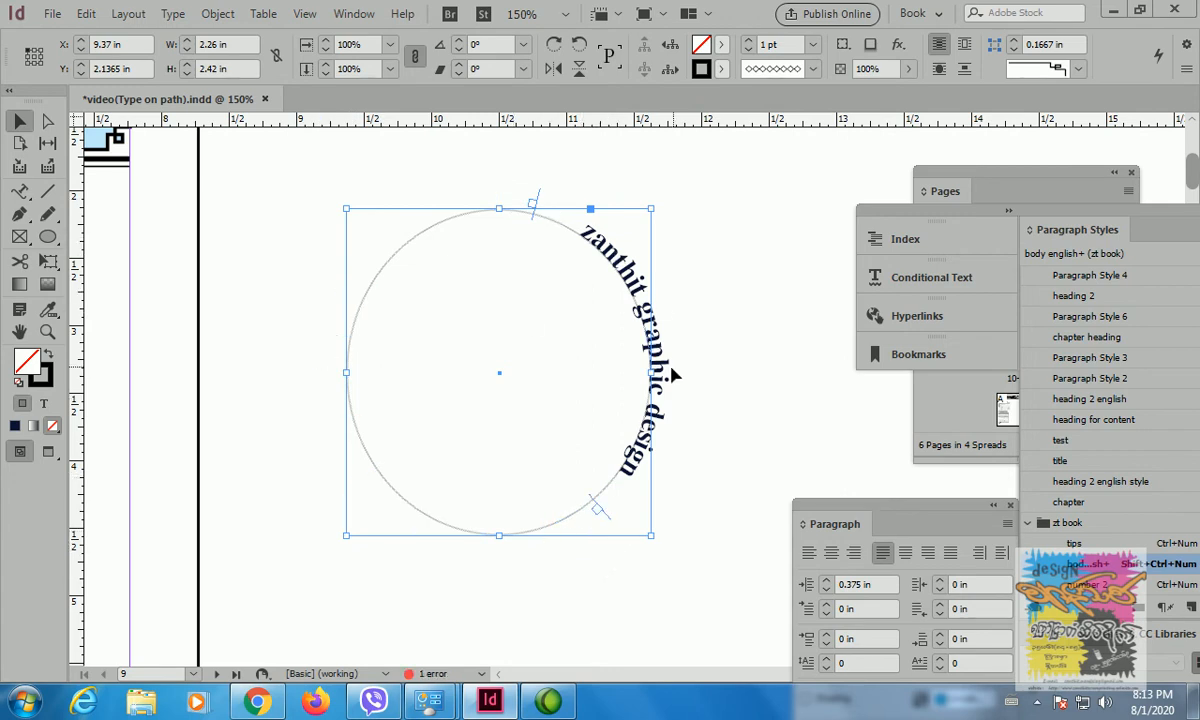
pyautogui.moveTo(531, 200); pyautogui.dragTo(325, 376)
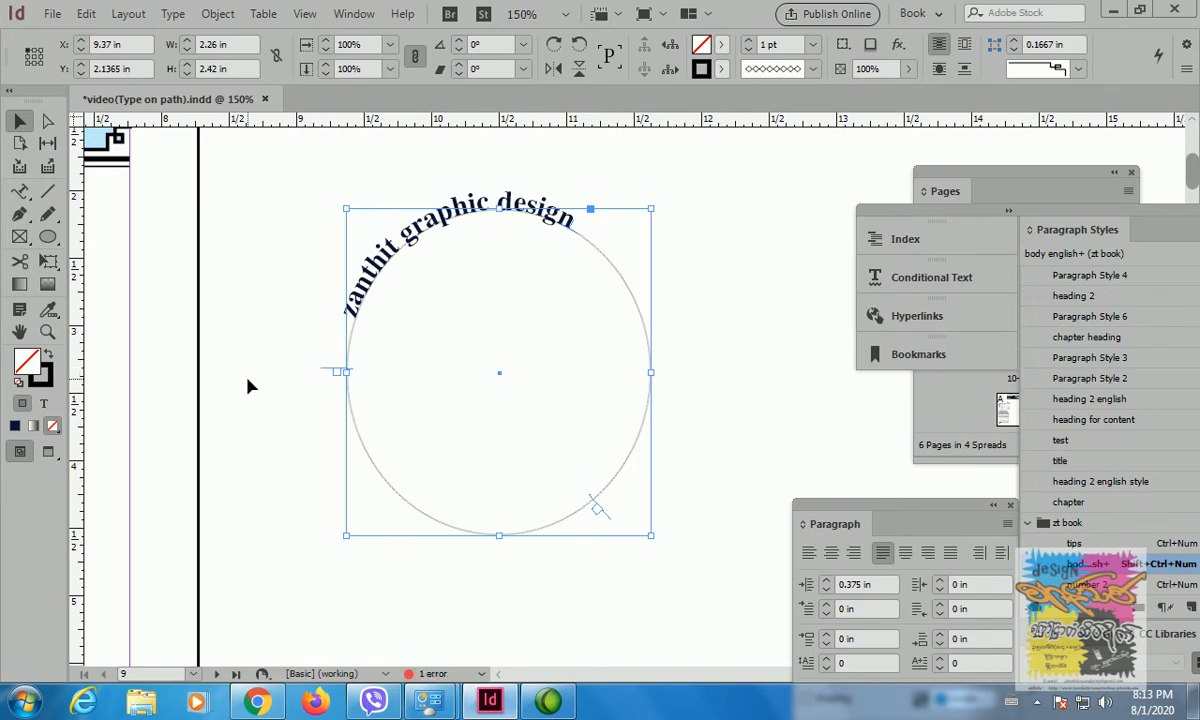
# - Select all the text on the ellipse, try center and left alignment, and set it to right alignment
pyautogui.moveTo(257, 375); pyautogui.dragTo(662, 316)
pyautogui.moveTo(450, 352); pyautogui.dragTo(656, 375)
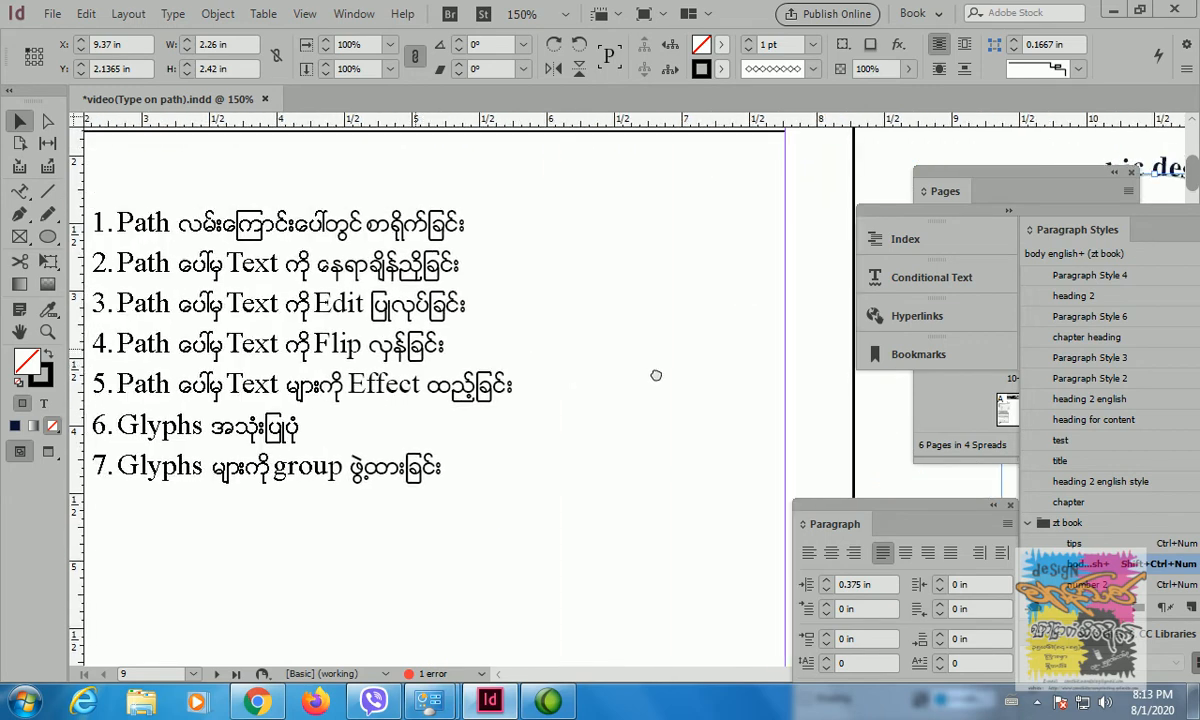
pyautogui.moveTo(663, 306); pyautogui.dragTo(388, 305)
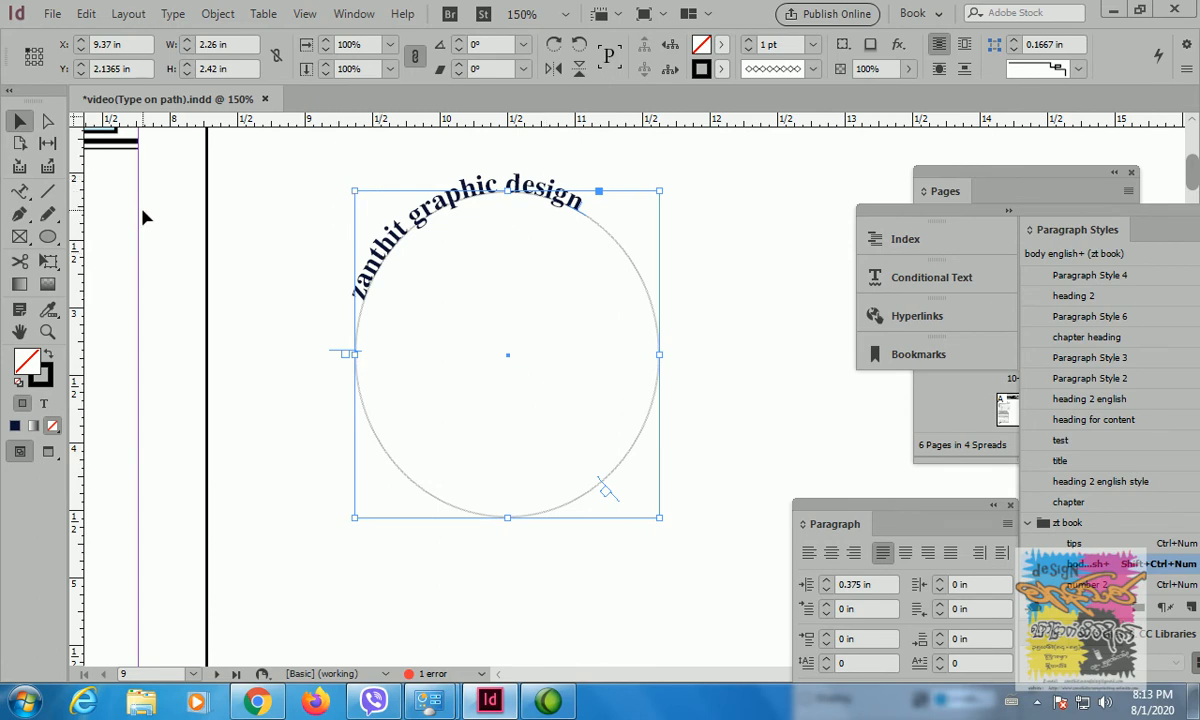
pyautogui.click(18, 194)
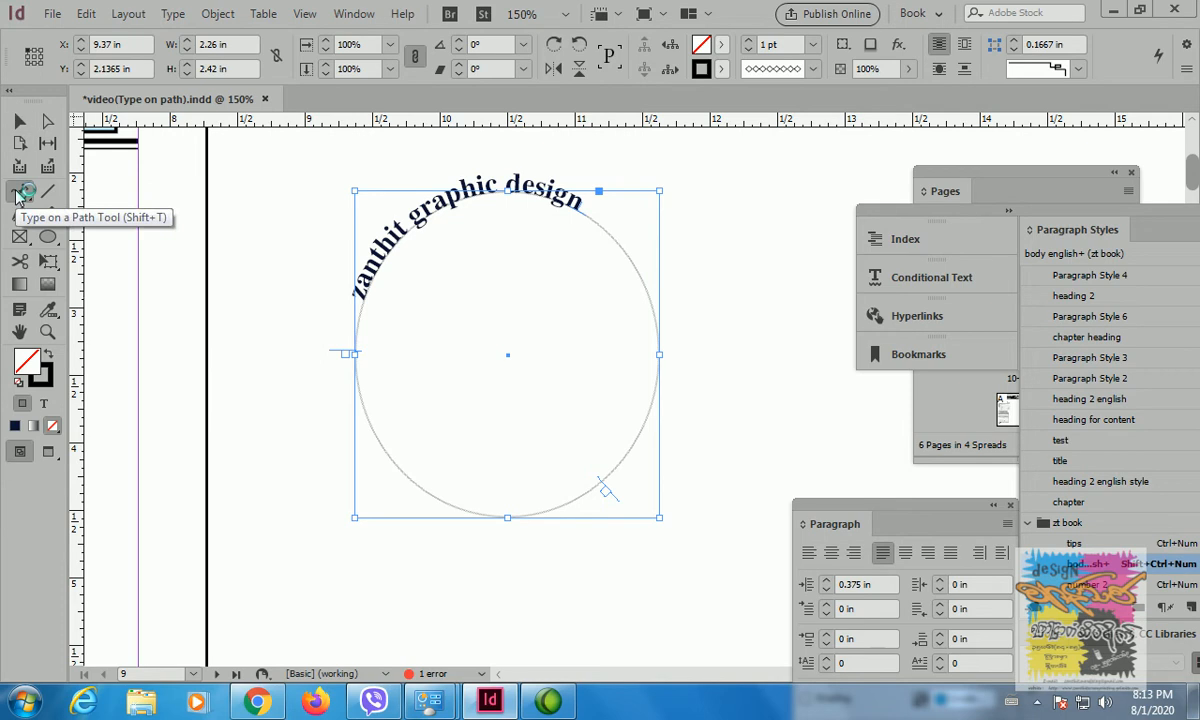
pyautogui.click(470, 190)
pyautogui.moveTo(583, 204); pyautogui.dragTo(352, 296)
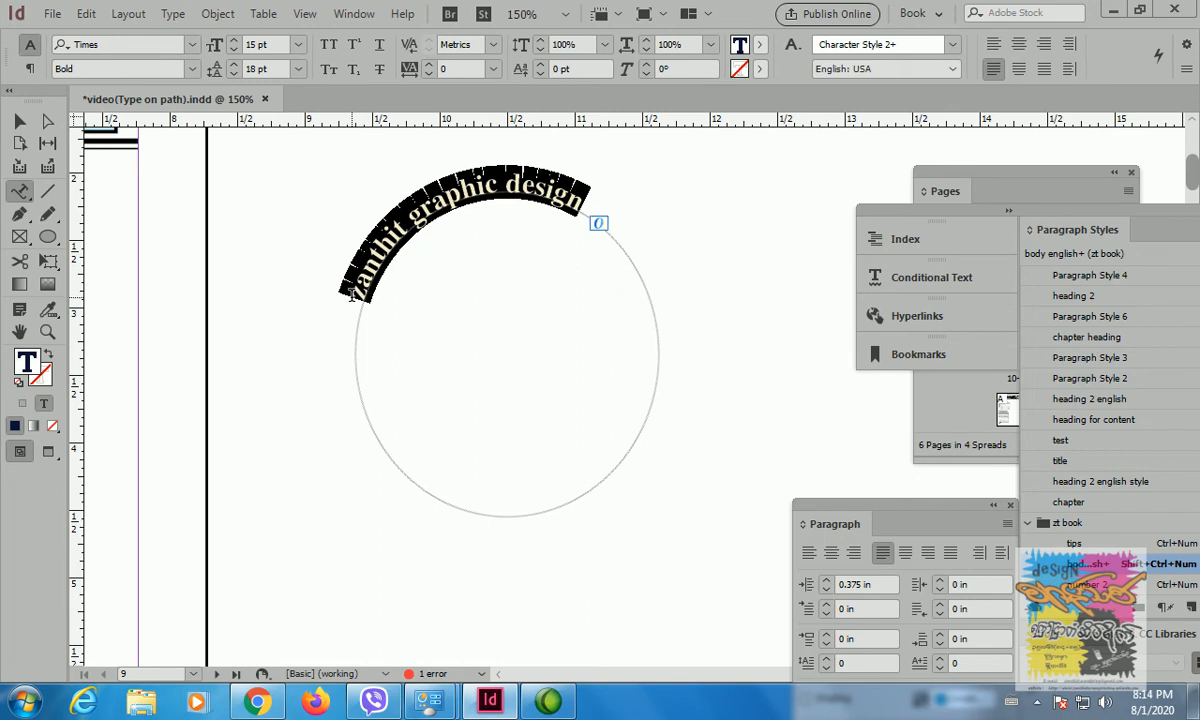
pyautogui.click(1018, 47)
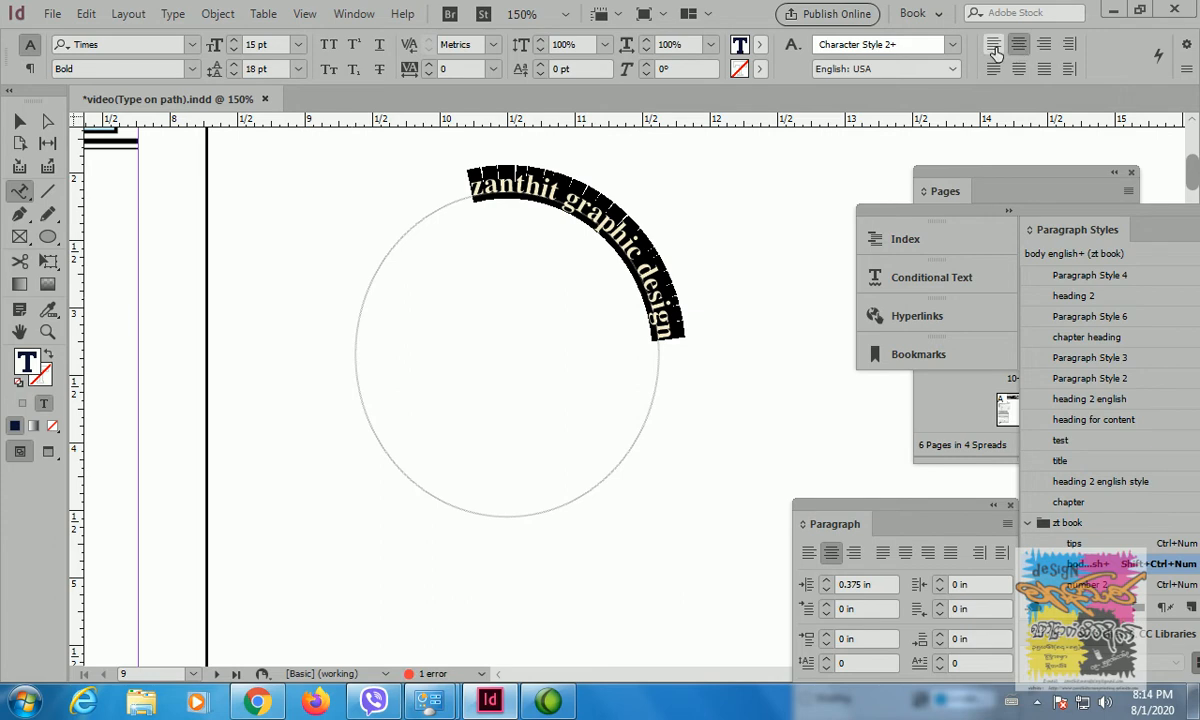
pyautogui.click(995, 47)
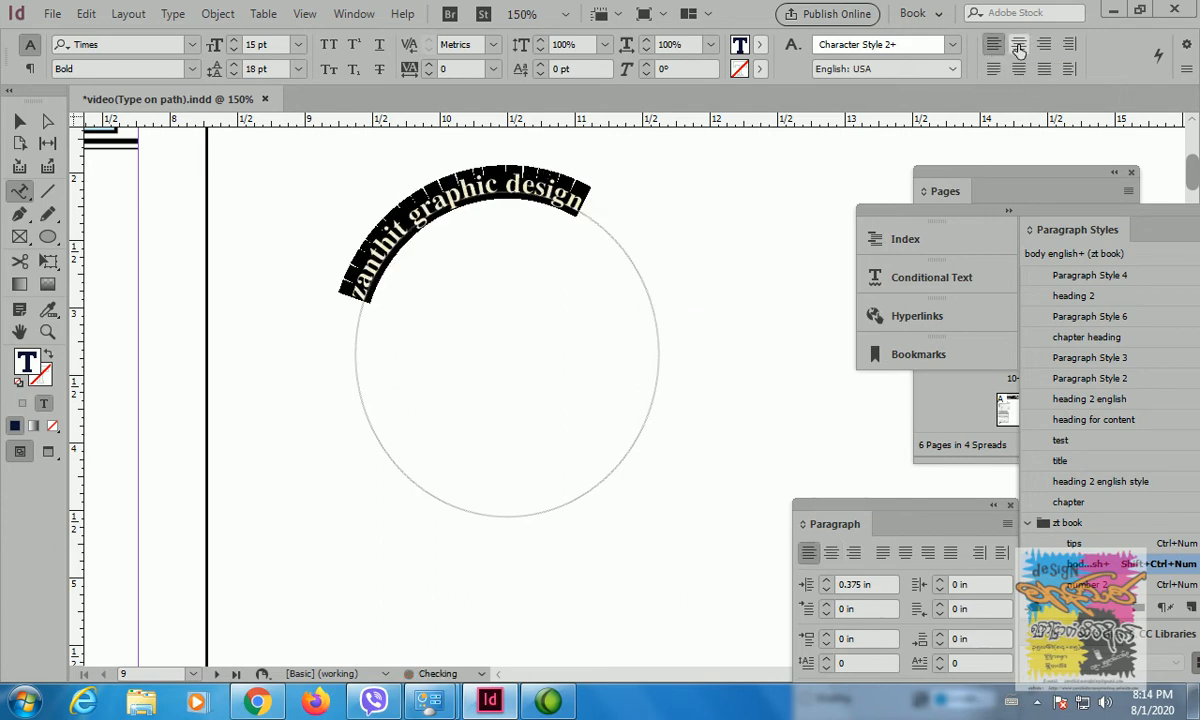
pyautogui.click(1018, 47)
pyautogui.click(1044, 47)
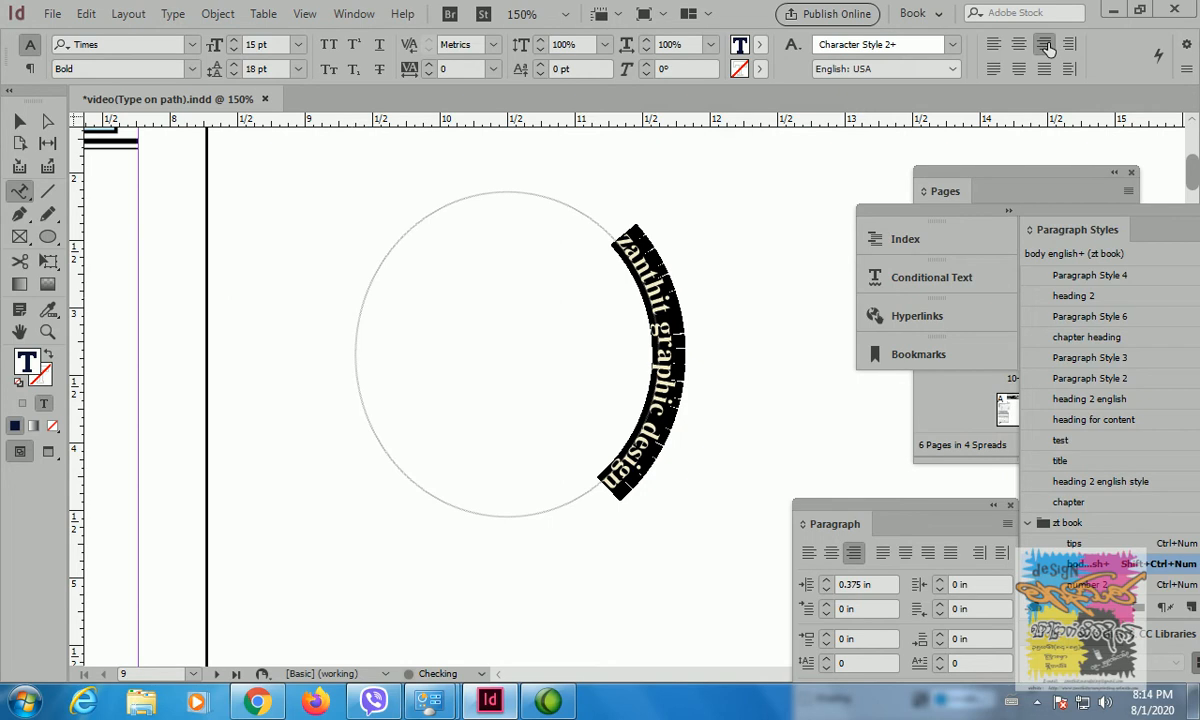
# - Center-align the ellipse's text and move its start bracket to the upper-left curve and its end bracket to the ellipse's rightmost point
pyautogui.click(1018, 45)
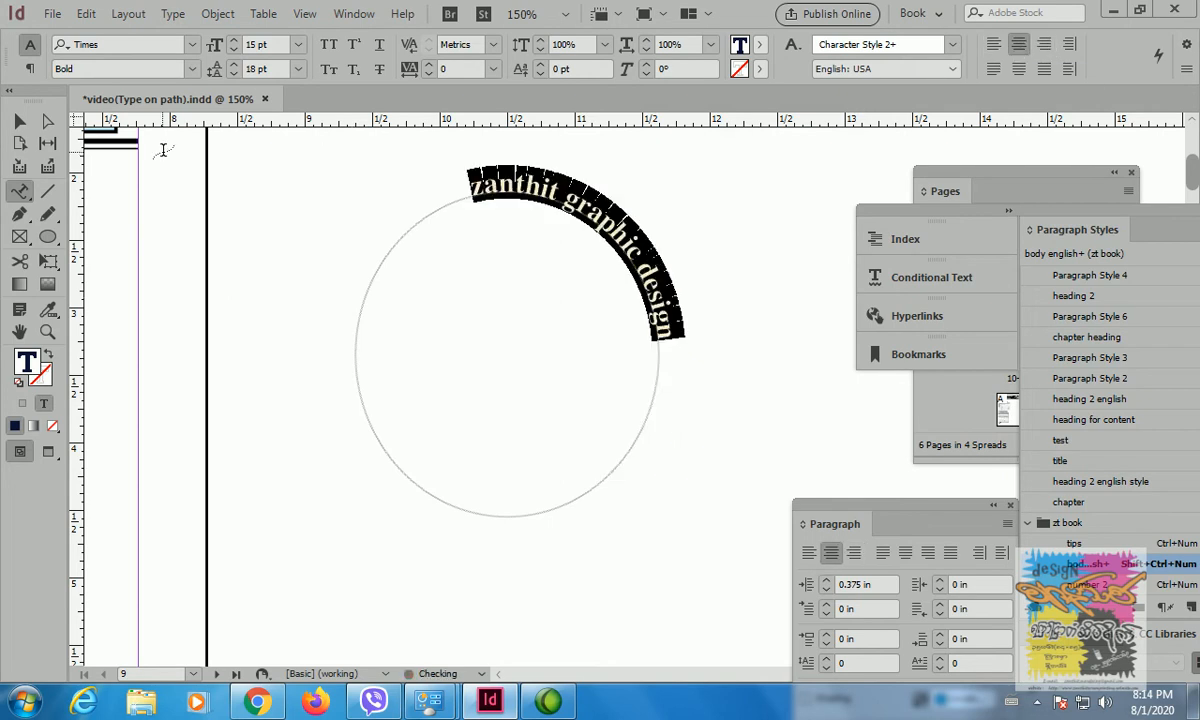
pyautogui.click(19, 121)
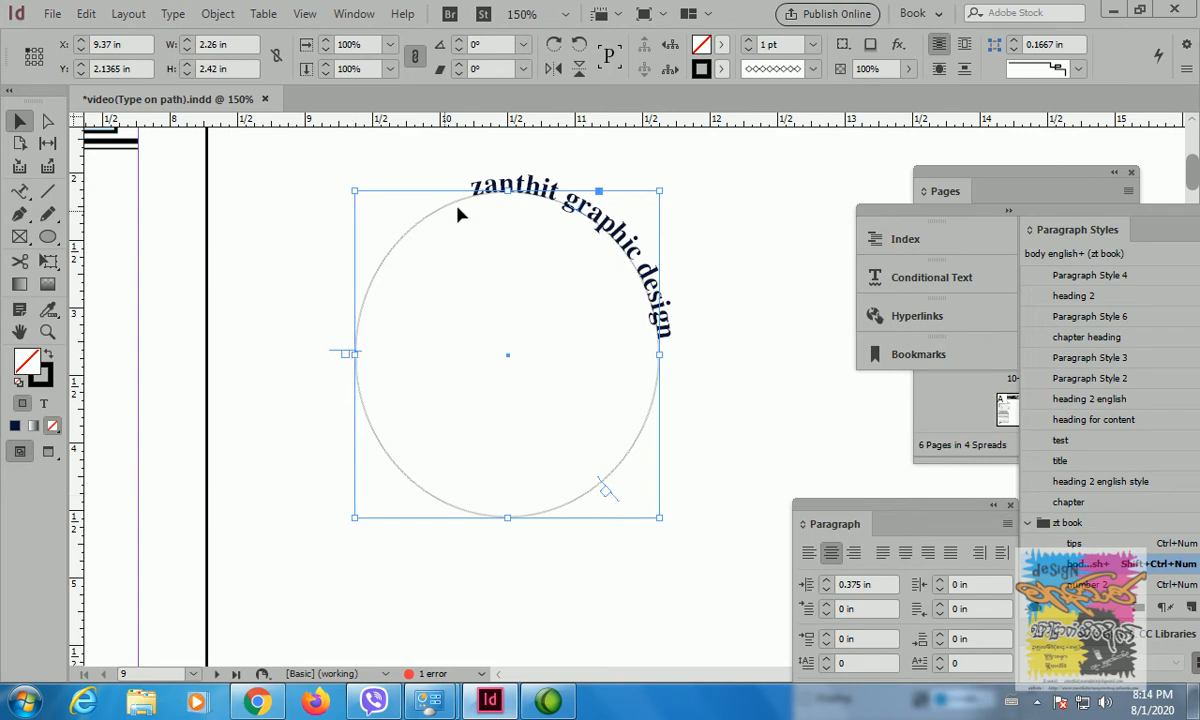
pyautogui.moveTo(617, 507); pyautogui.dragTo(670, 350)
pyautogui.moveTo(338, 352); pyautogui.dragTo(380, 233)
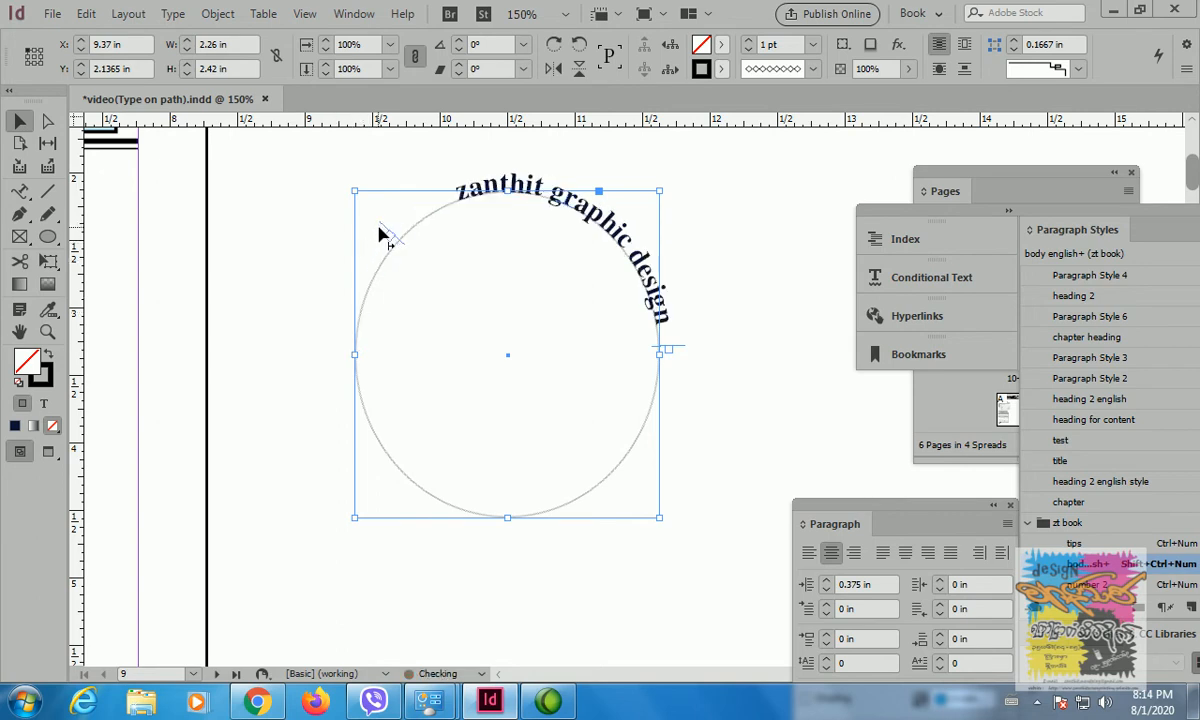
pyautogui.moveTo(680, 351); pyautogui.dragTo(678, 300)
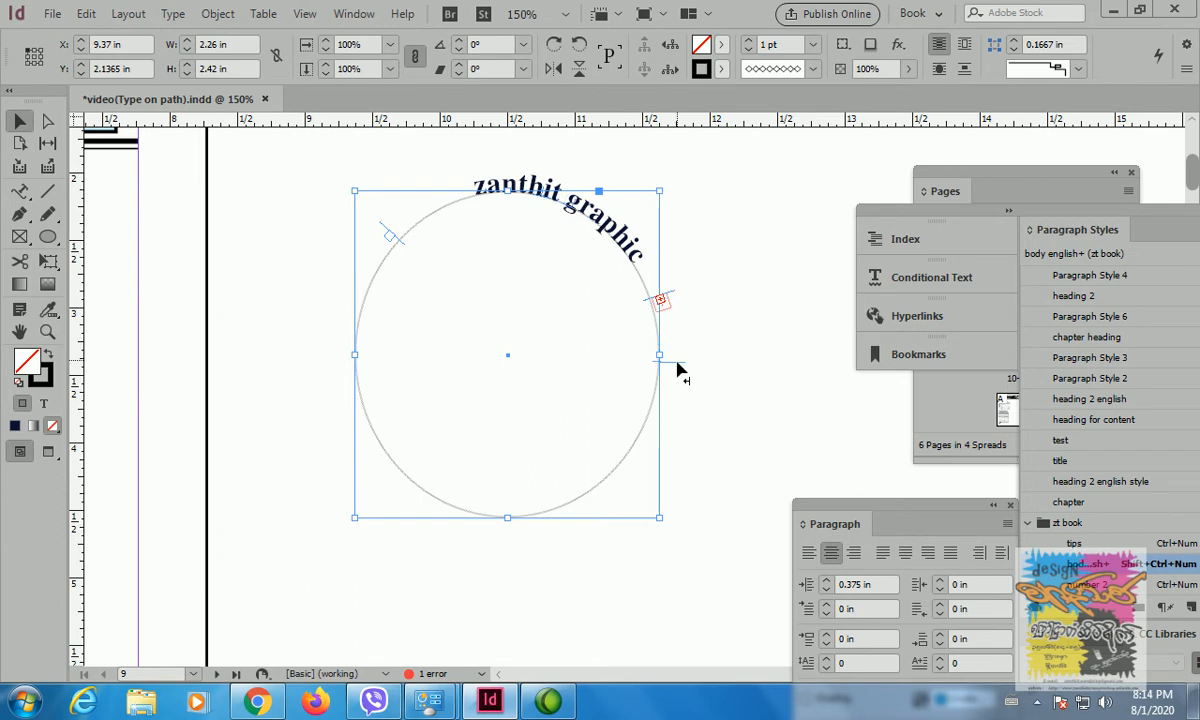
pyautogui.moveTo(678, 370); pyautogui.dragTo(676, 366)
# - Try enlarging the letters "hic" of "graphic" on the ellipse to 19 pt and return them to 15 pt
pyautogui.hotkey('ctrl', '1')
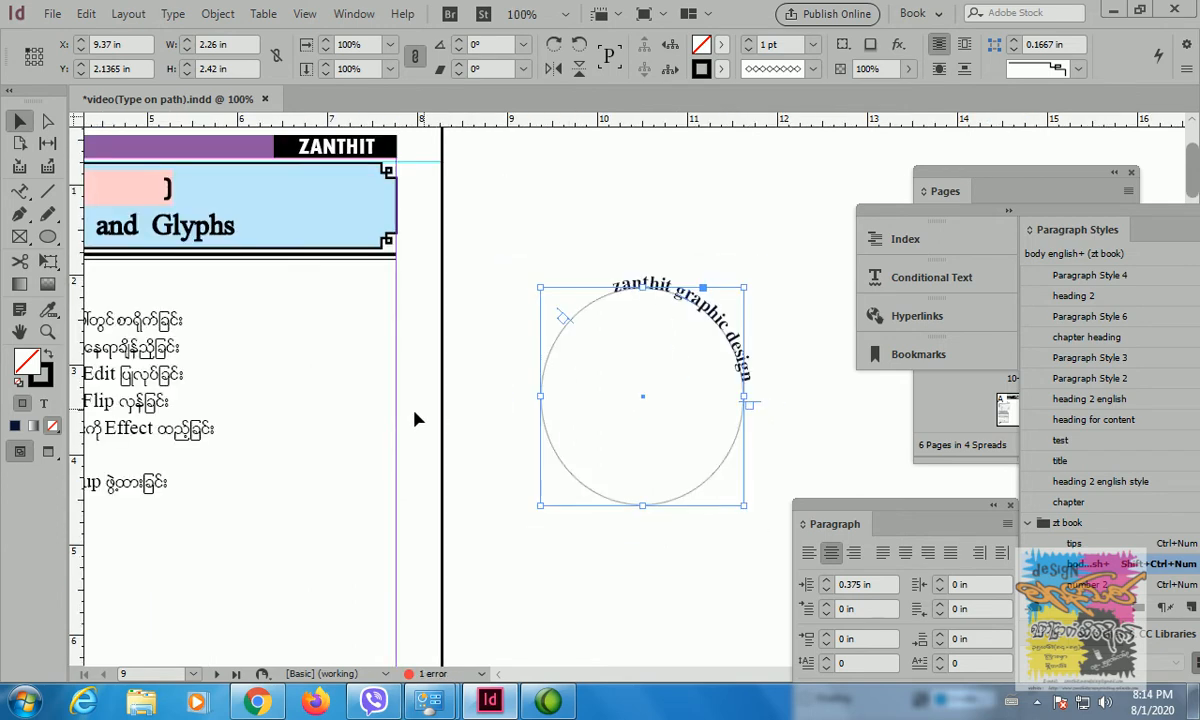
pyautogui.moveTo(332, 420); pyautogui.dragTo(562, 348)
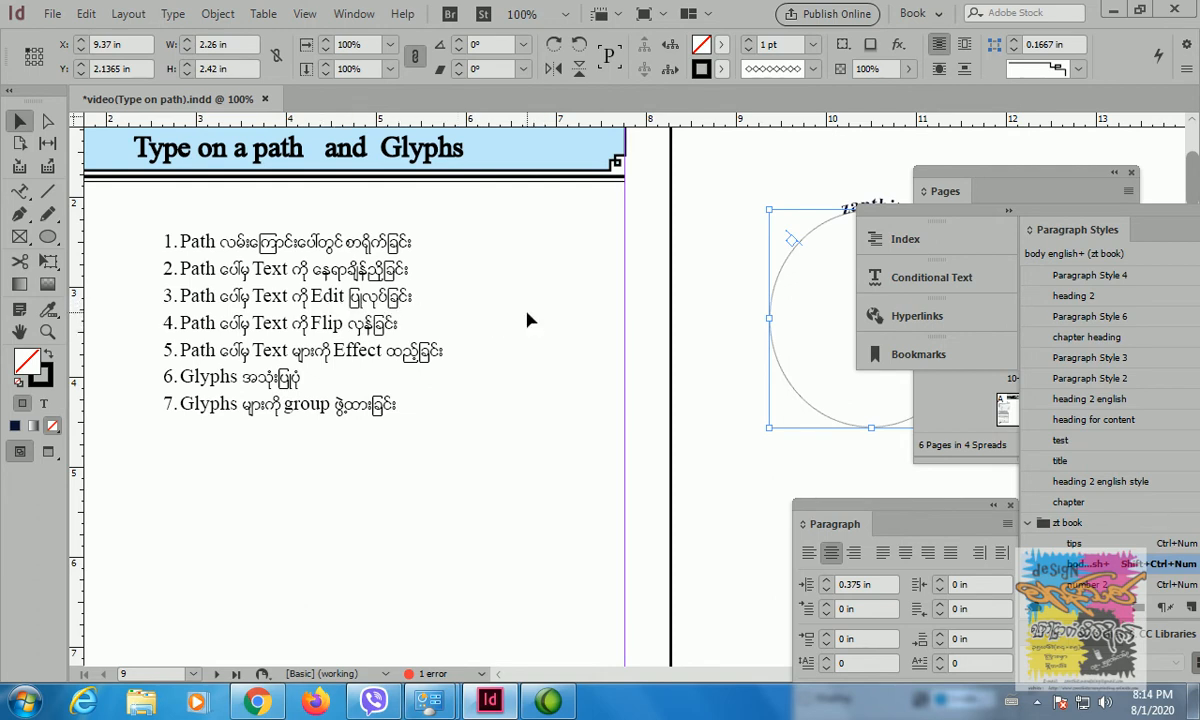
pyautogui.hscroll(3, 640, 295)
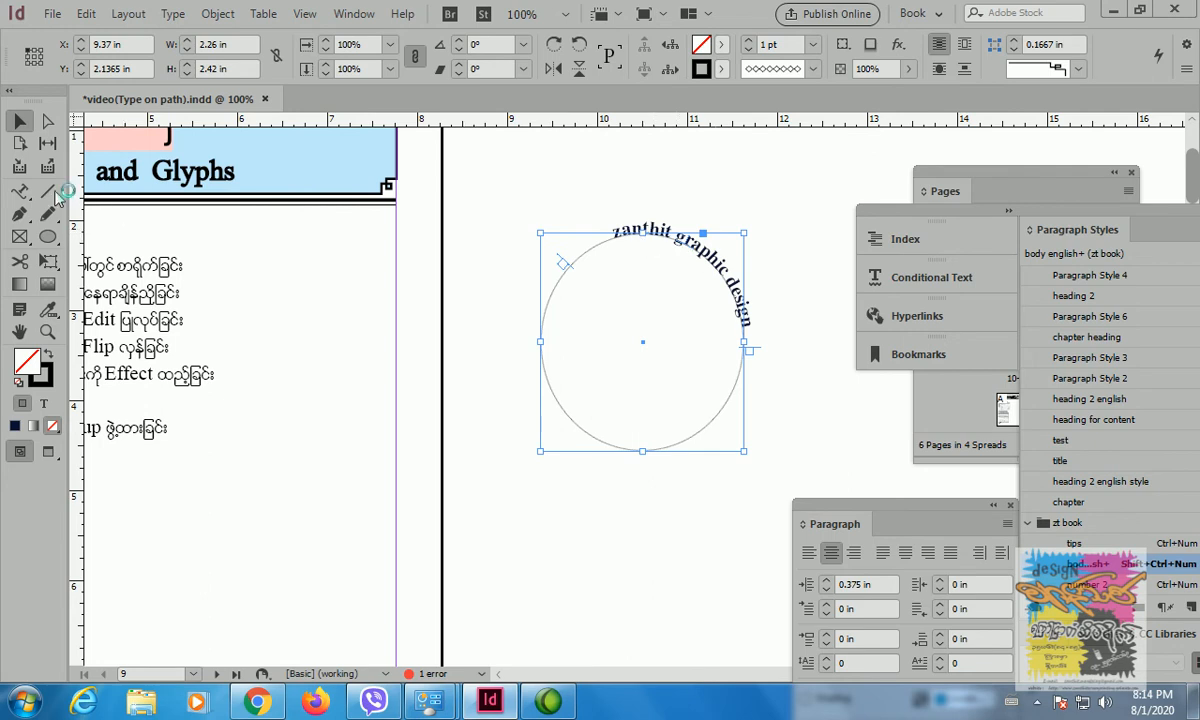
pyautogui.click(24, 194)
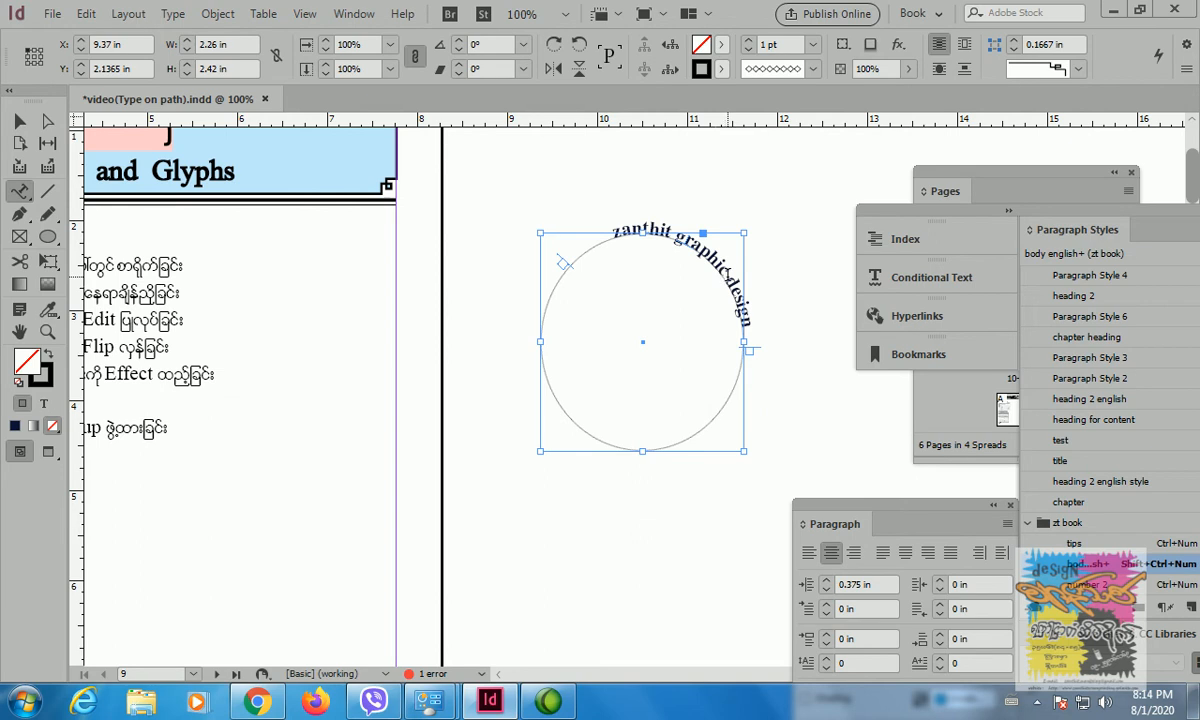
pyautogui.moveTo(728, 272); pyautogui.dragTo(703, 252)
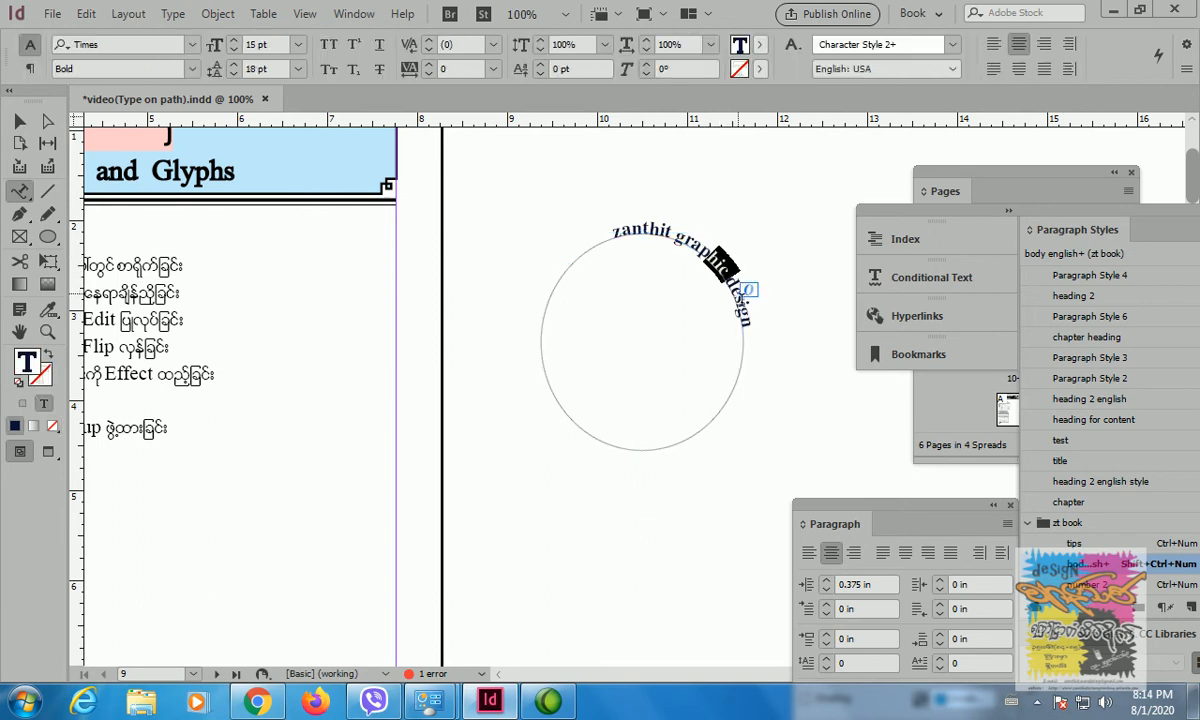
pyautogui.hotkey('ctrl', 'shift', '.')
pyautogui.hotkey('ctrl', 'shift', '.')
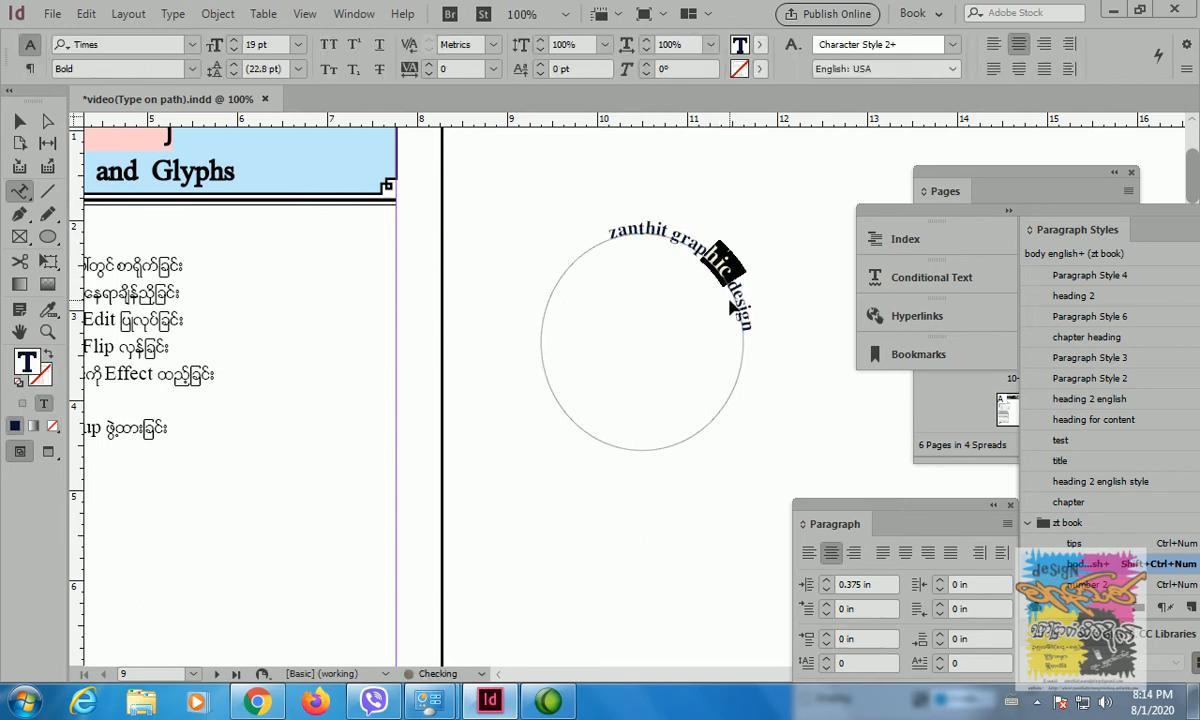
pyautogui.hotkey('ctrl', 'shift', ',')
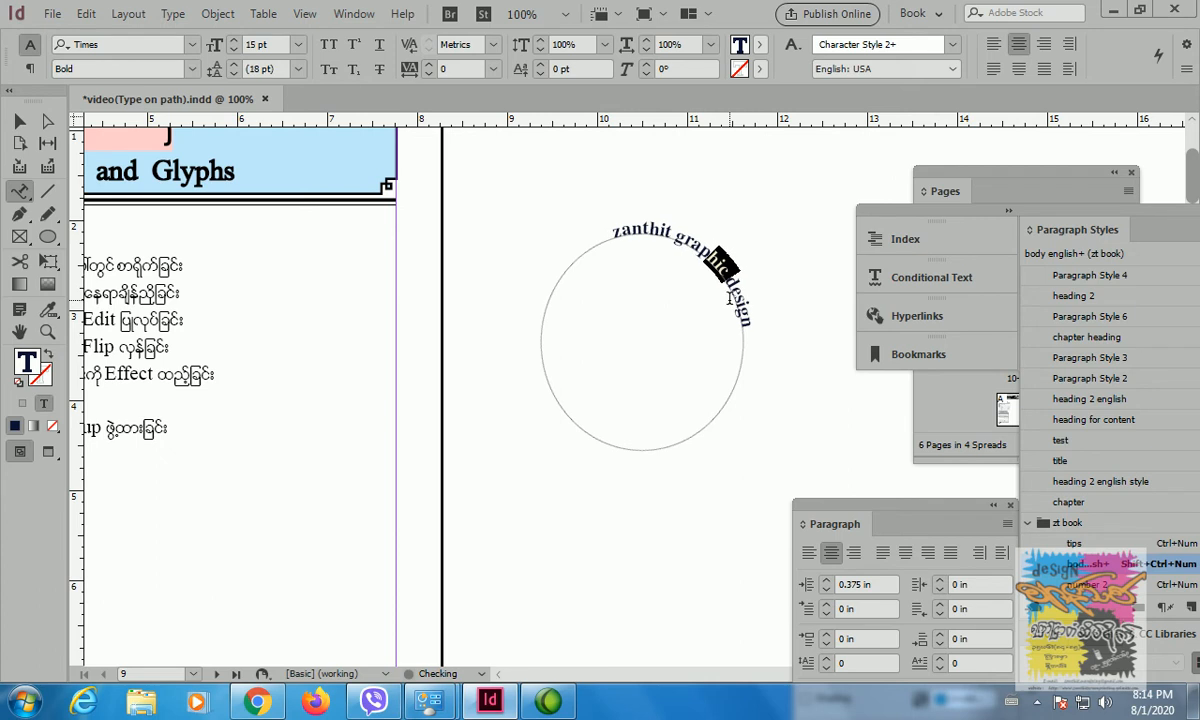
pyautogui.press('Escape')
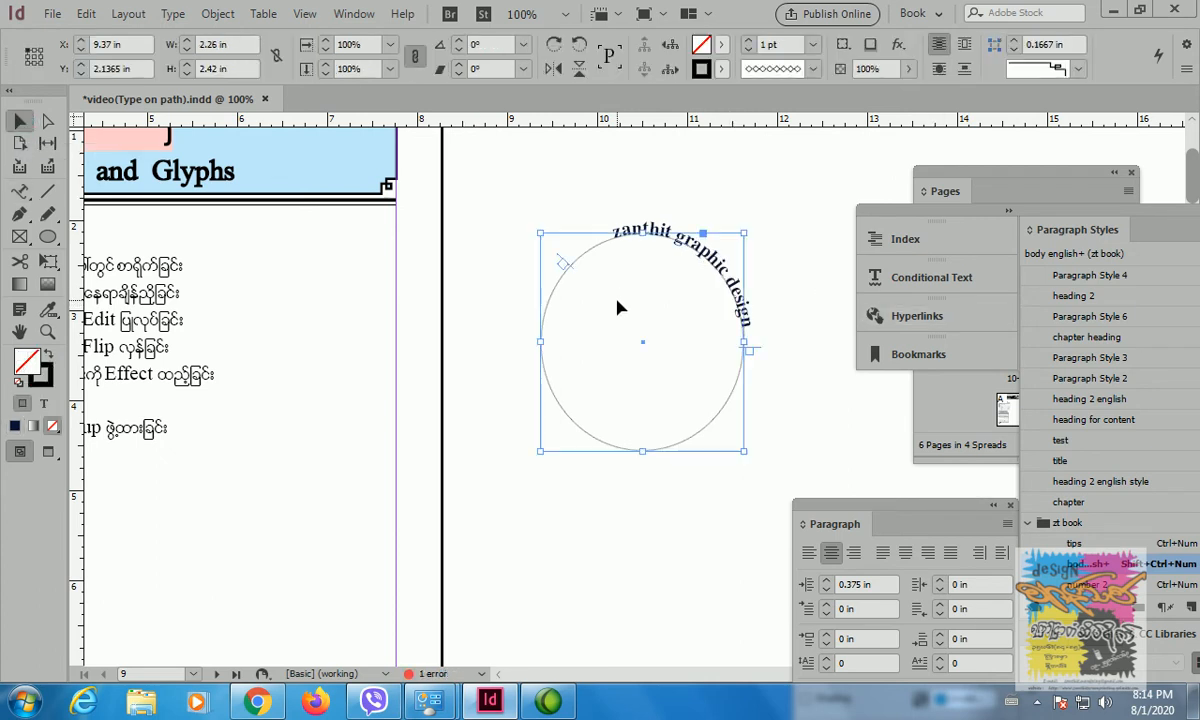
# - Move the ellipse to about X 9.32 in, Y 1.79 in, with its text's start bracket on the lower-right curve and end bracket on the upper-left
pyautogui.moveTo(568, 303); pyautogui.dragTo(785, 260)
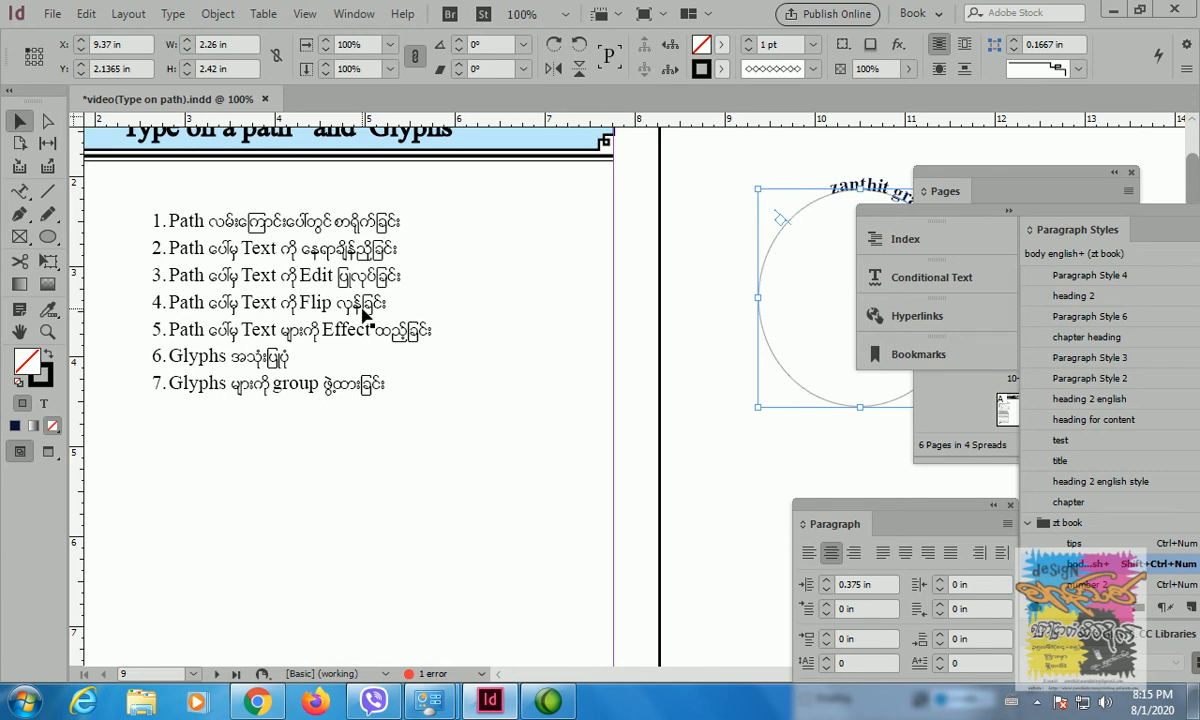
pyautogui.moveTo(785, 303); pyautogui.dragTo(567, 334)
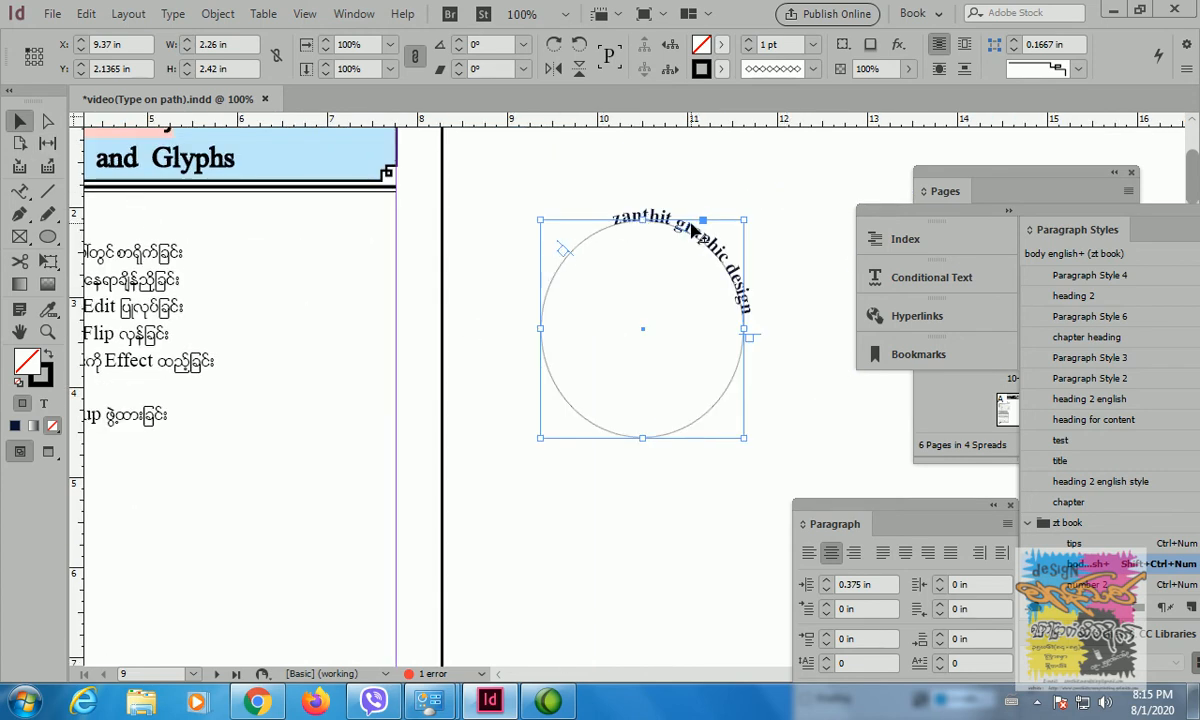
pyautogui.moveTo(763, 345); pyautogui.dragTo(725, 275)
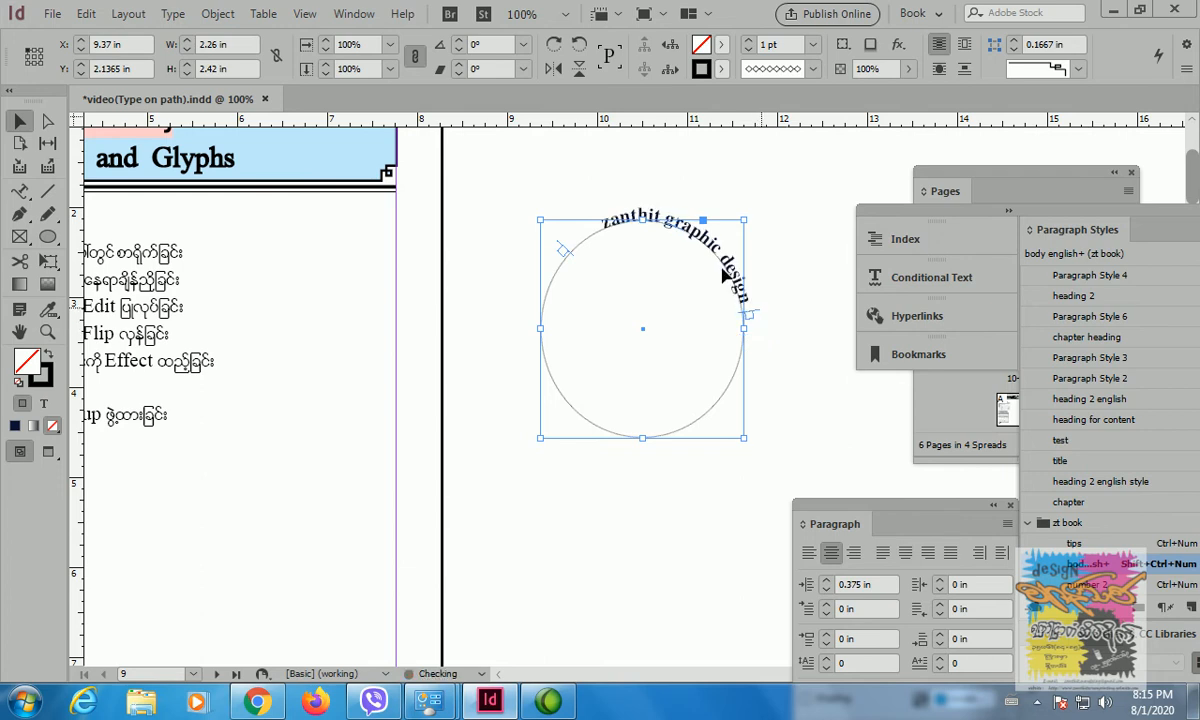
pyautogui.moveTo(535, 355); pyautogui.dragTo(598, 438)
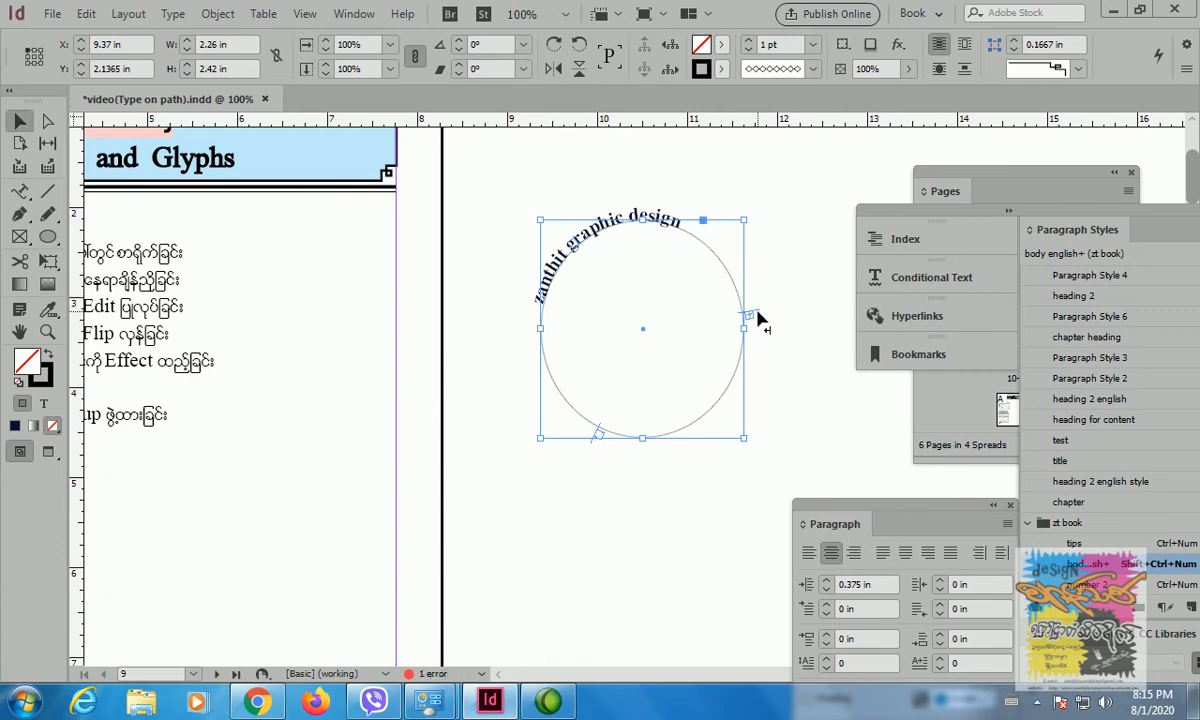
pyautogui.moveTo(757, 318); pyautogui.dragTo(673, 178)
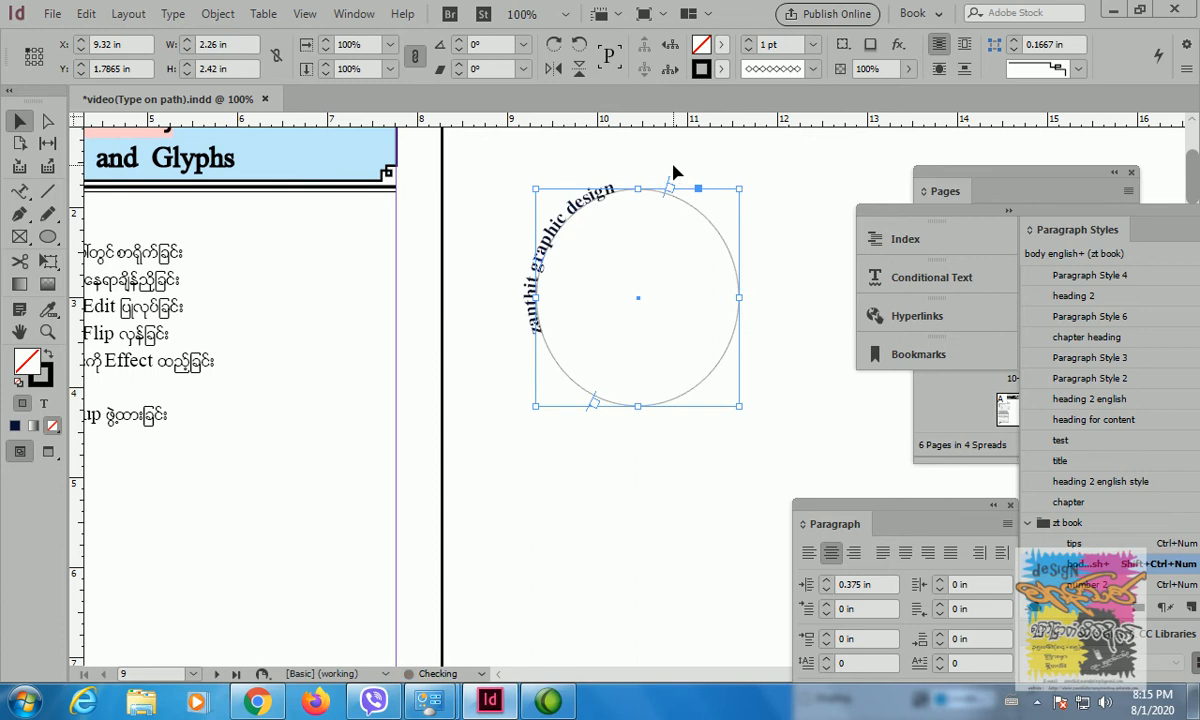
pyautogui.moveTo(596, 412); pyautogui.dragTo(707, 440)
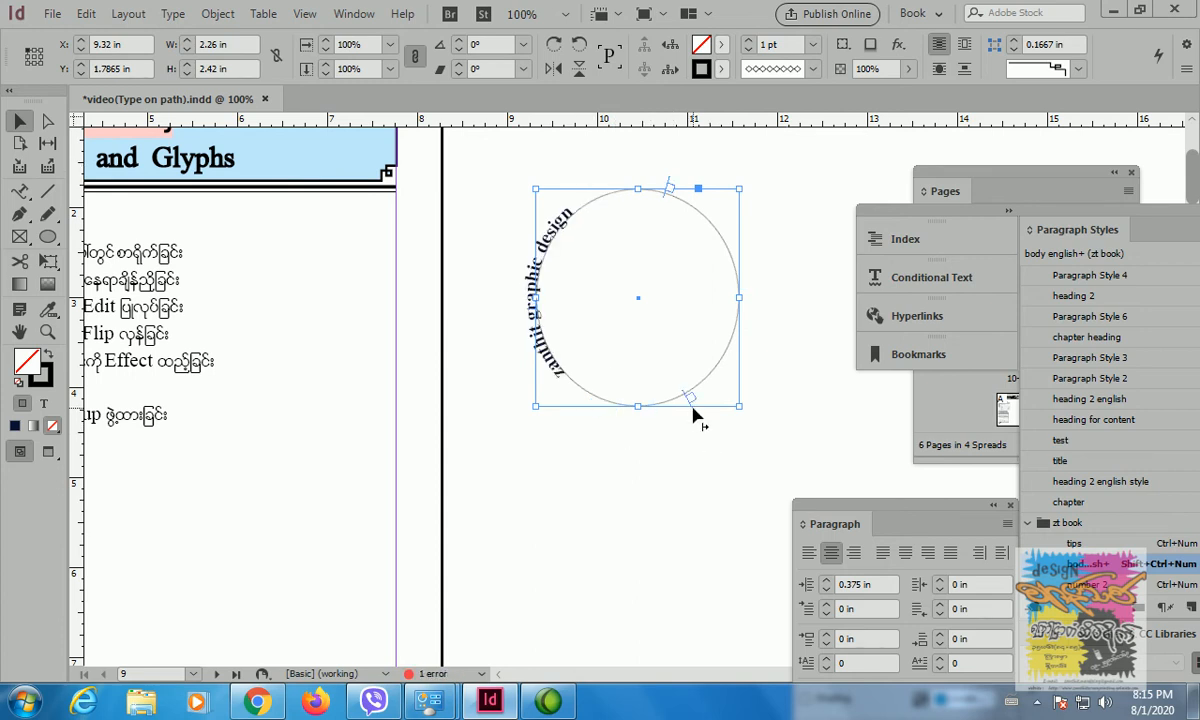
pyautogui.moveTo(727, 330); pyautogui.dragTo(737, 340)
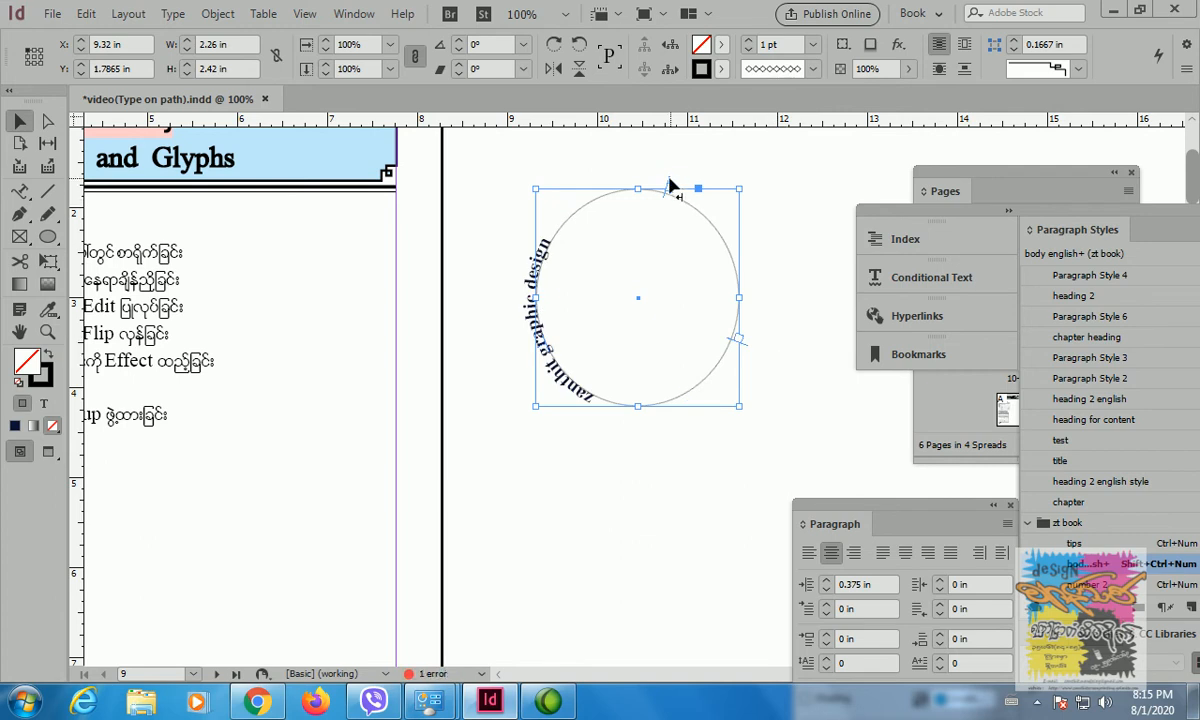
pyautogui.moveTo(660, 183); pyautogui.dragTo(568, 185)
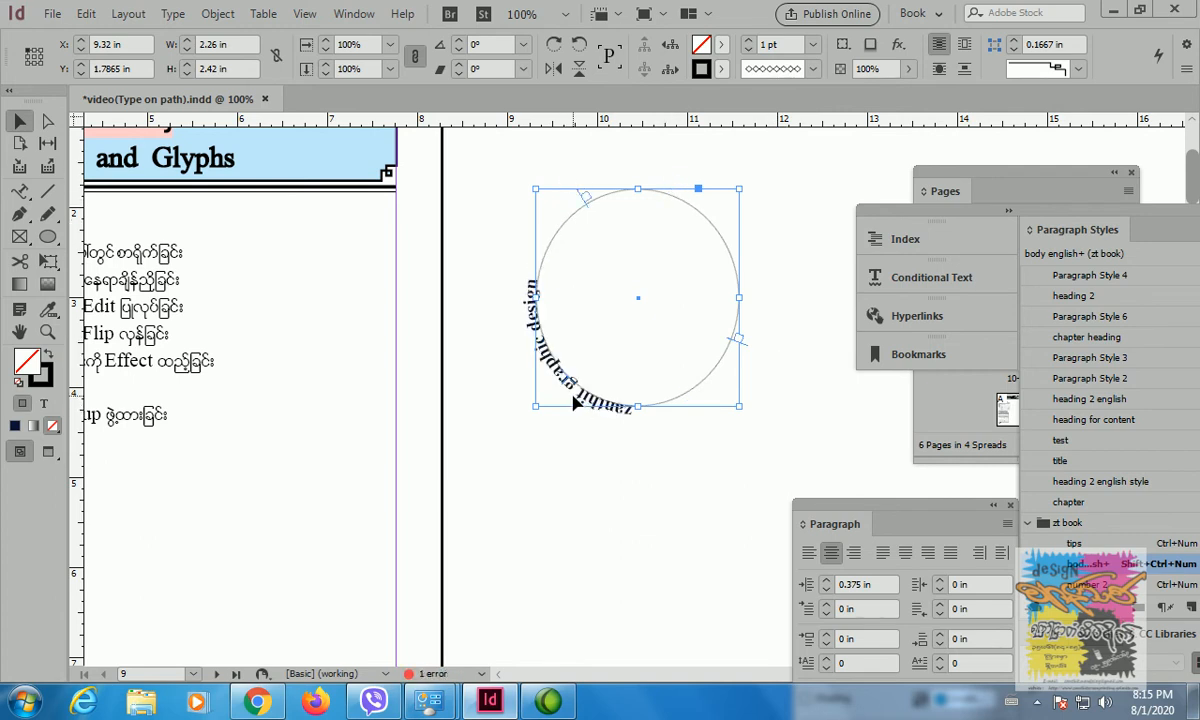
pyautogui.click(700, 340)
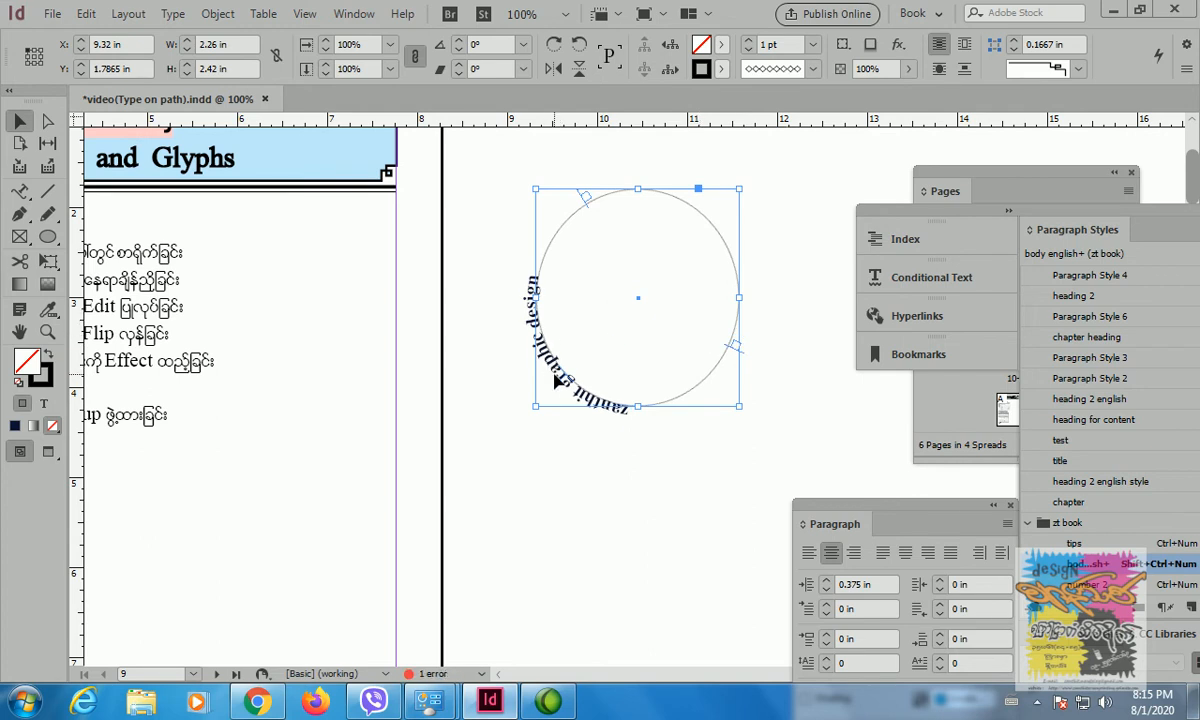
# - Flip the text to the inside of the ellipse by pulling its center bracket across the path
pyautogui.hotkey('ctrl', '=')
pyautogui.hotkey('ctrl', '=')
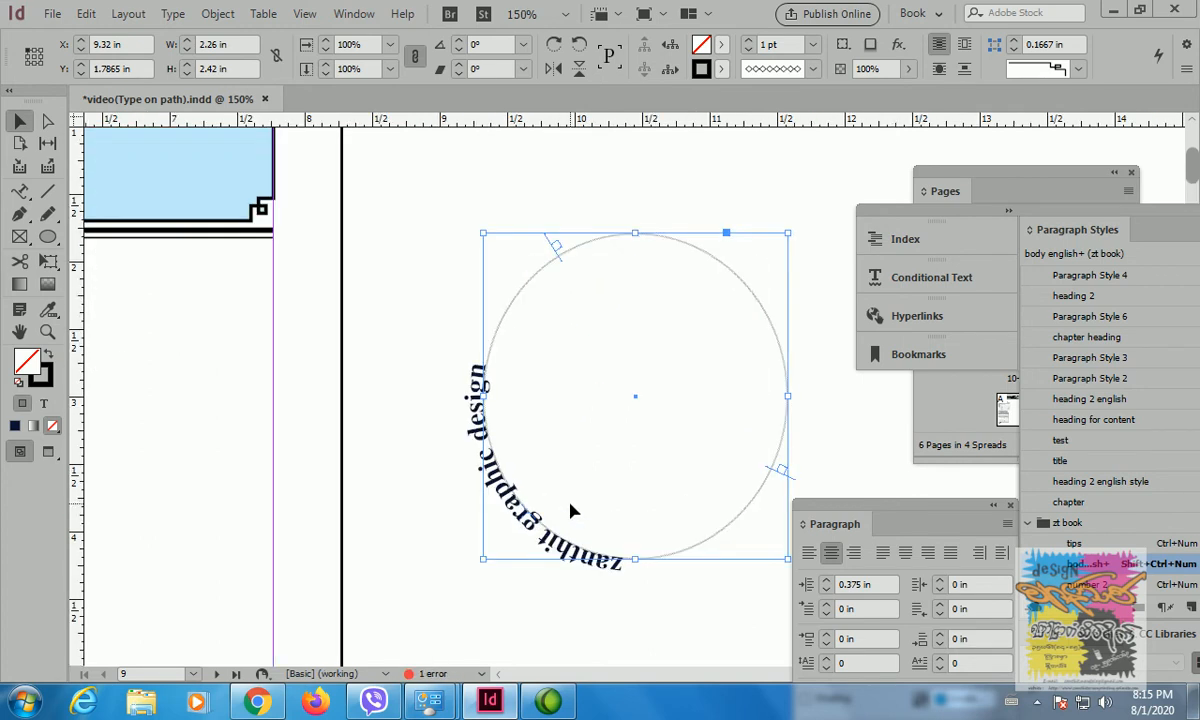
pyautogui.hotkey('ctrl', '=')
pyautogui.hotkey('ctrl', '=')
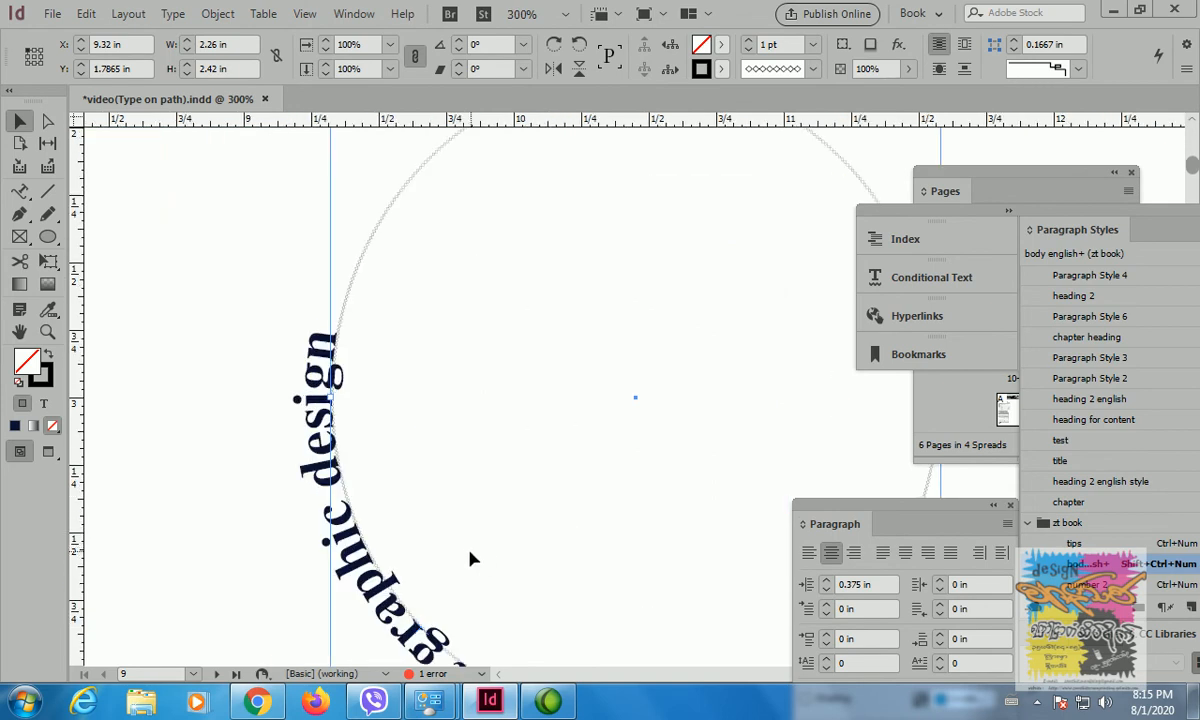
pyautogui.scroll(-3, 474, 558)
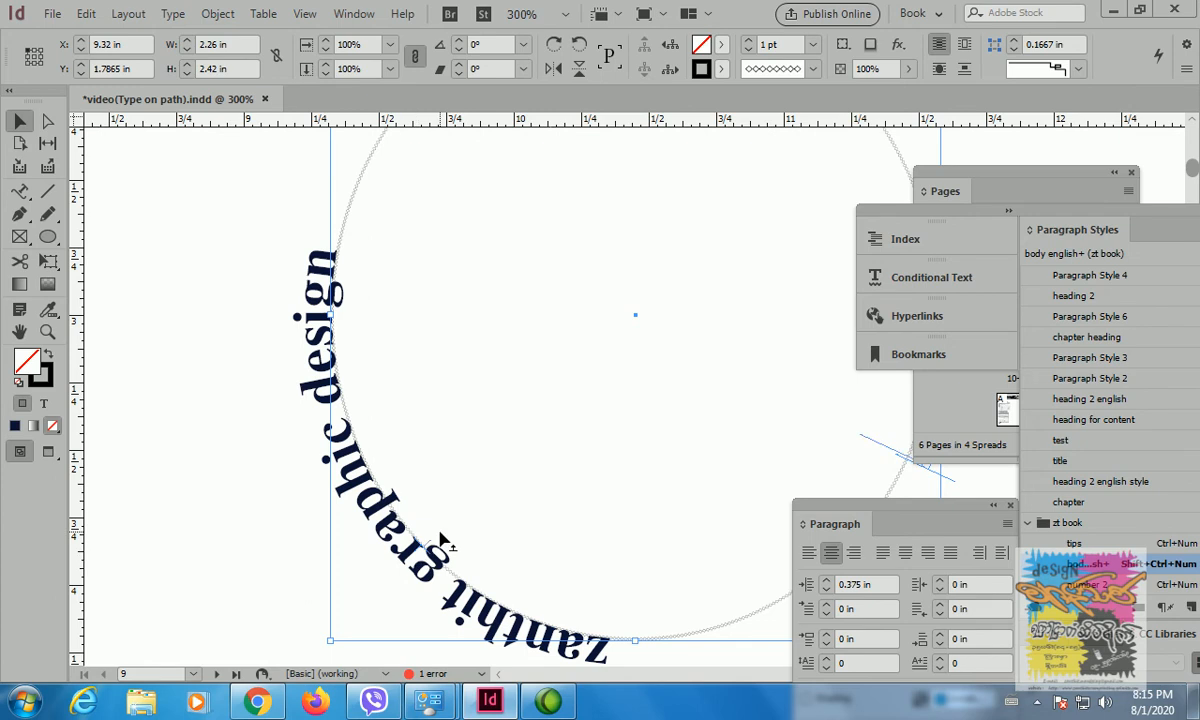
pyautogui.moveTo(443, 540); pyautogui.dragTo(441, 538)
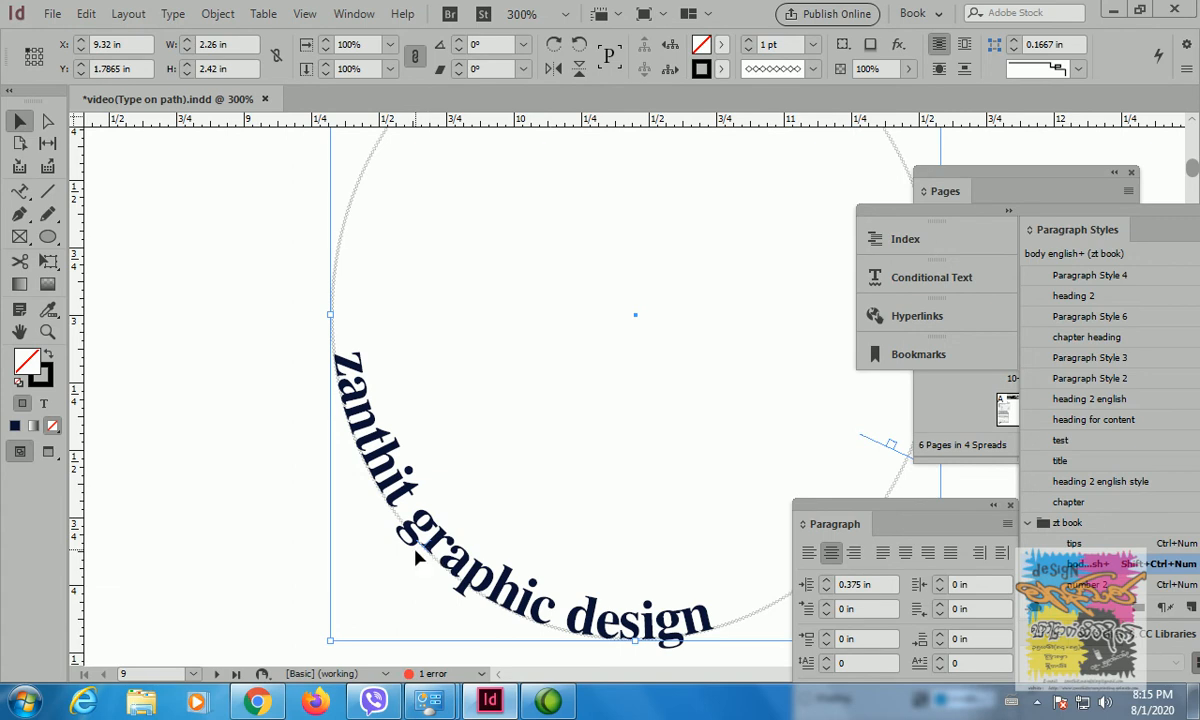
# - Pull the text's center bracket back across the path to return the text to the outside of the ellipse
pyautogui.hotkey('ctrl', '=')
pyautogui.hotkey('ctrl', '=')
pyautogui.hotkey('ctrl', '=')
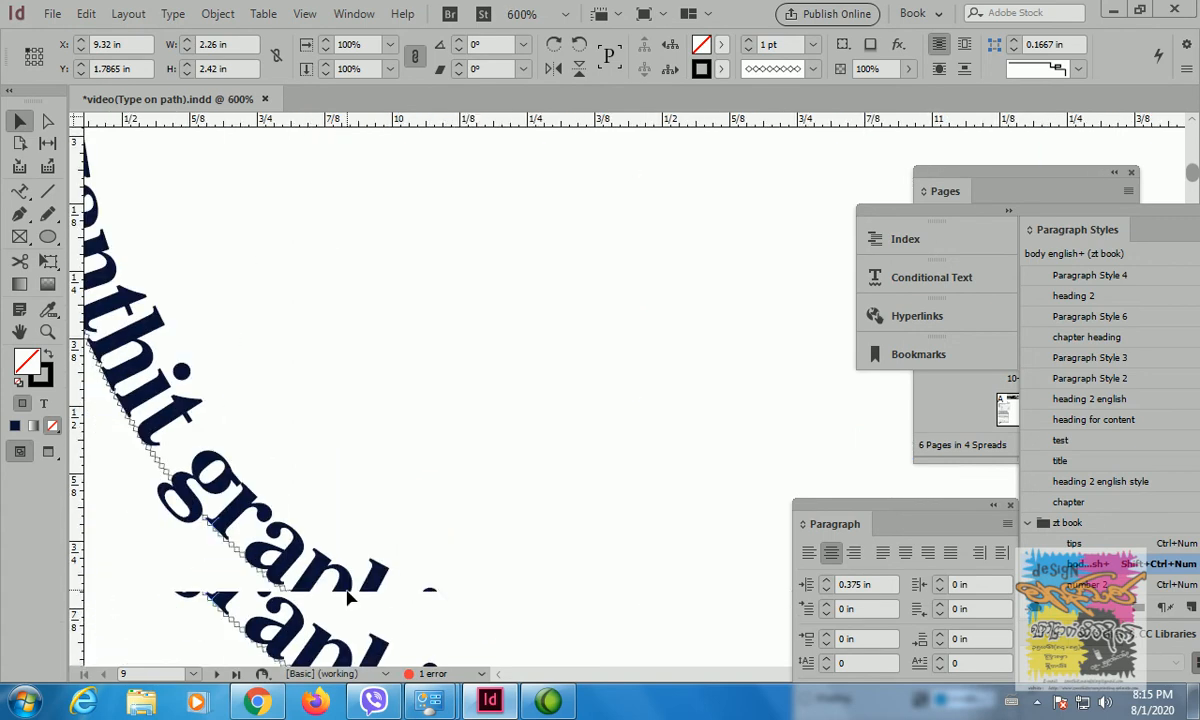
pyautogui.scroll(-3, 347, 597)
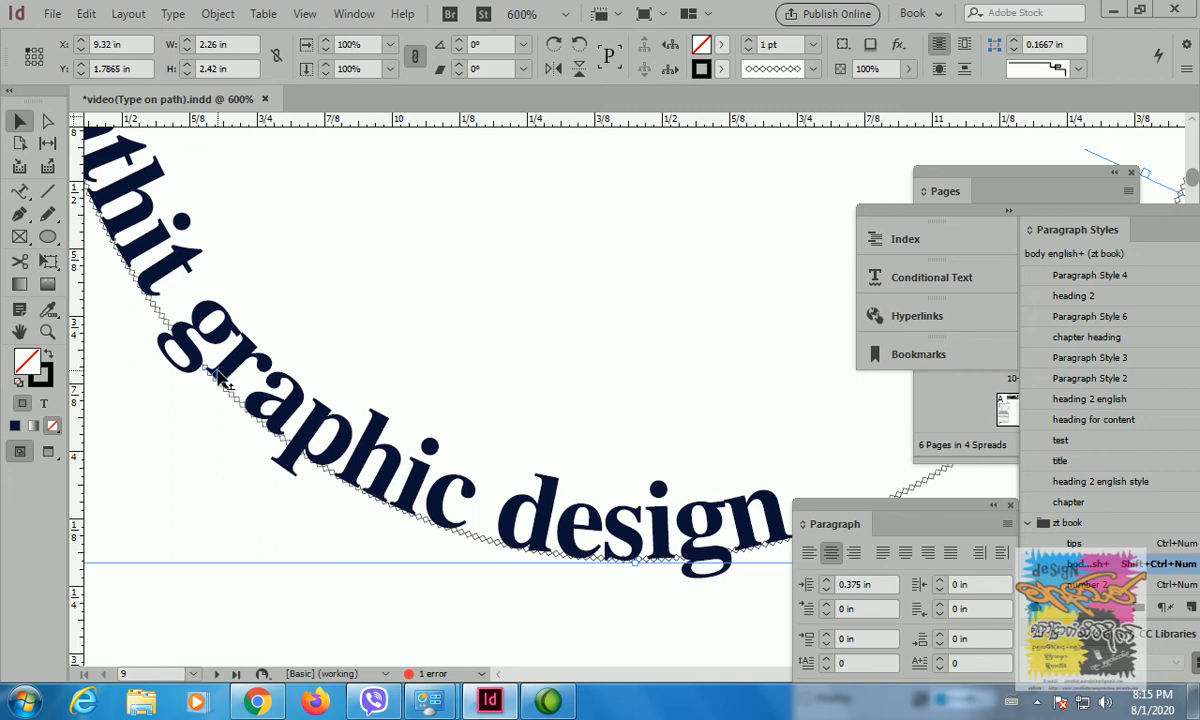
pyautogui.moveTo(219, 375)
pyautogui.mouseDown()
pyautogui.moveTo(203, 373)
pyautogui.moveTo(209, 386)
pyautogui.moveTo(206, 353)
pyautogui.moveTo(219, 373)
pyautogui.mouseUp()
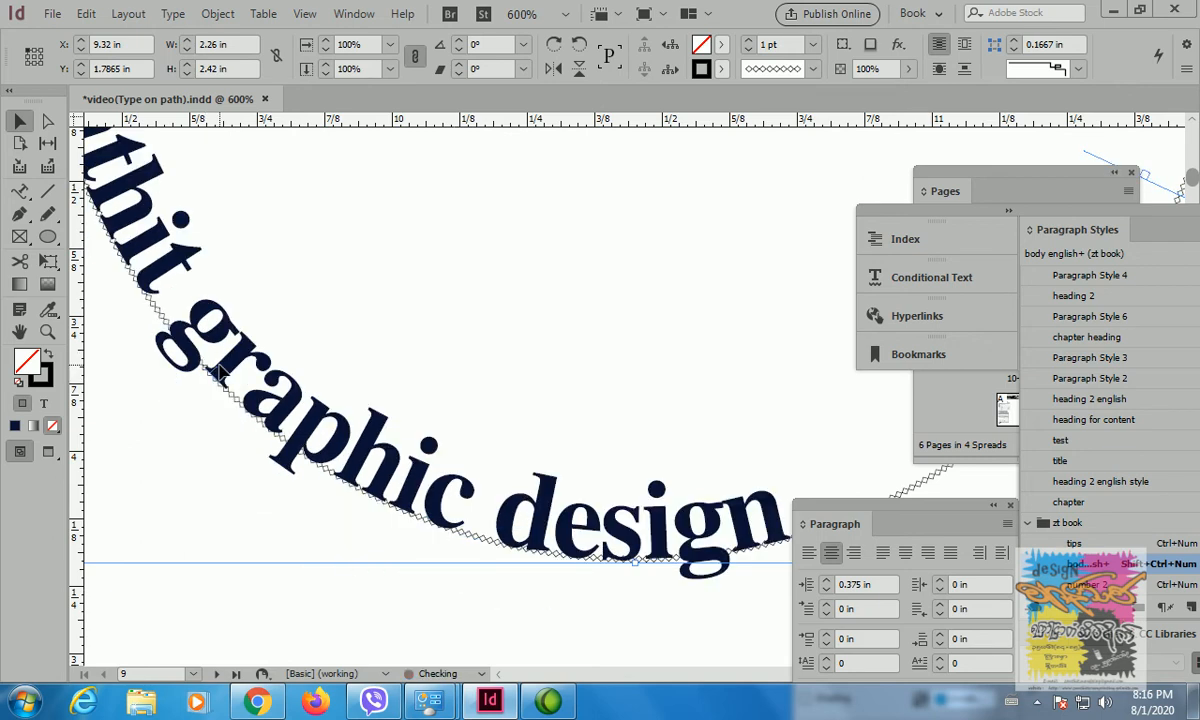
pyautogui.moveTo(215, 369); pyautogui.dragTo(202, 386)
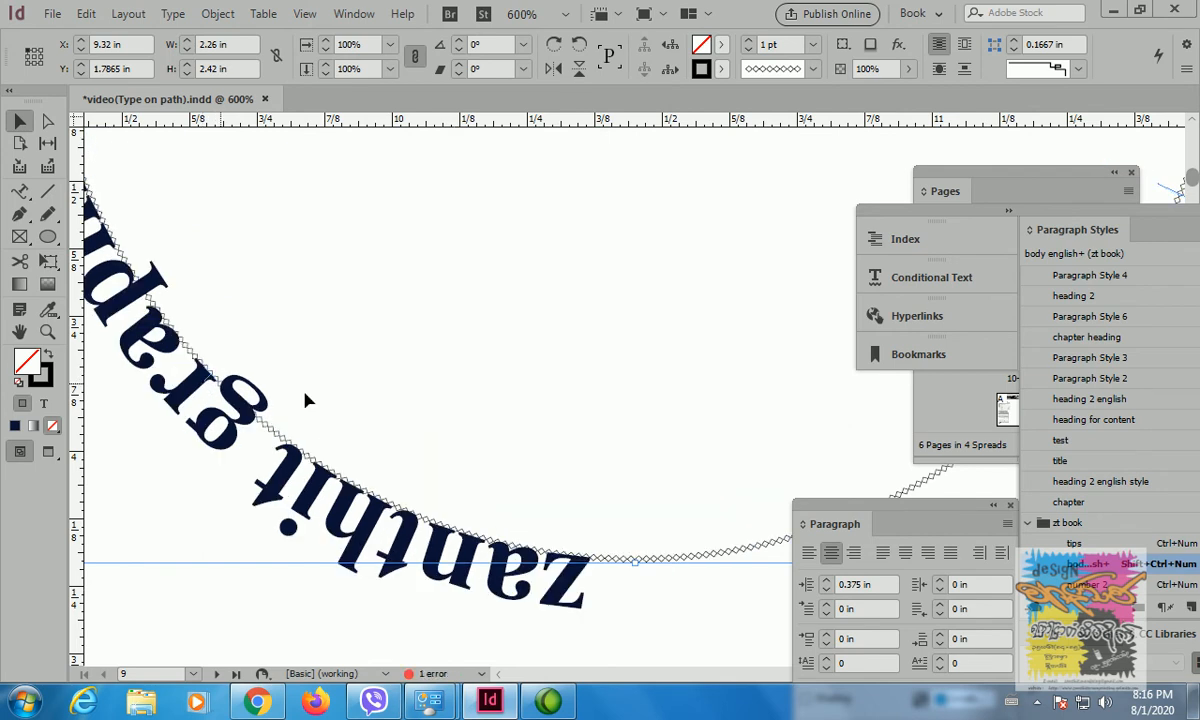
# - Try flipping the ellipse's text on and off with the Flip setting in Type on a Path Options
pyautogui.hotkey('ctrl', '-')
pyautogui.hotkey('ctrl', '-')
pyautogui.hotkey('ctrl', '-')
pyautogui.hotkey('ctrl', '-')
pyautogui.hotkey('ctrl', '-')
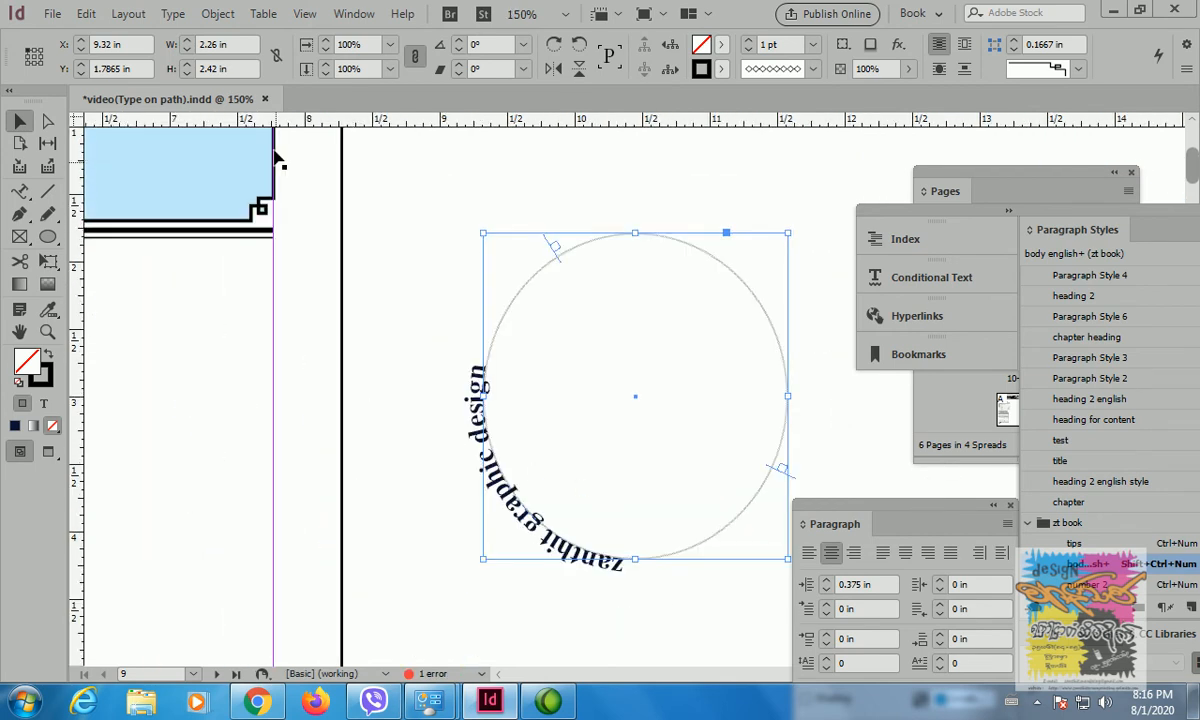
pyautogui.click(174, 18)
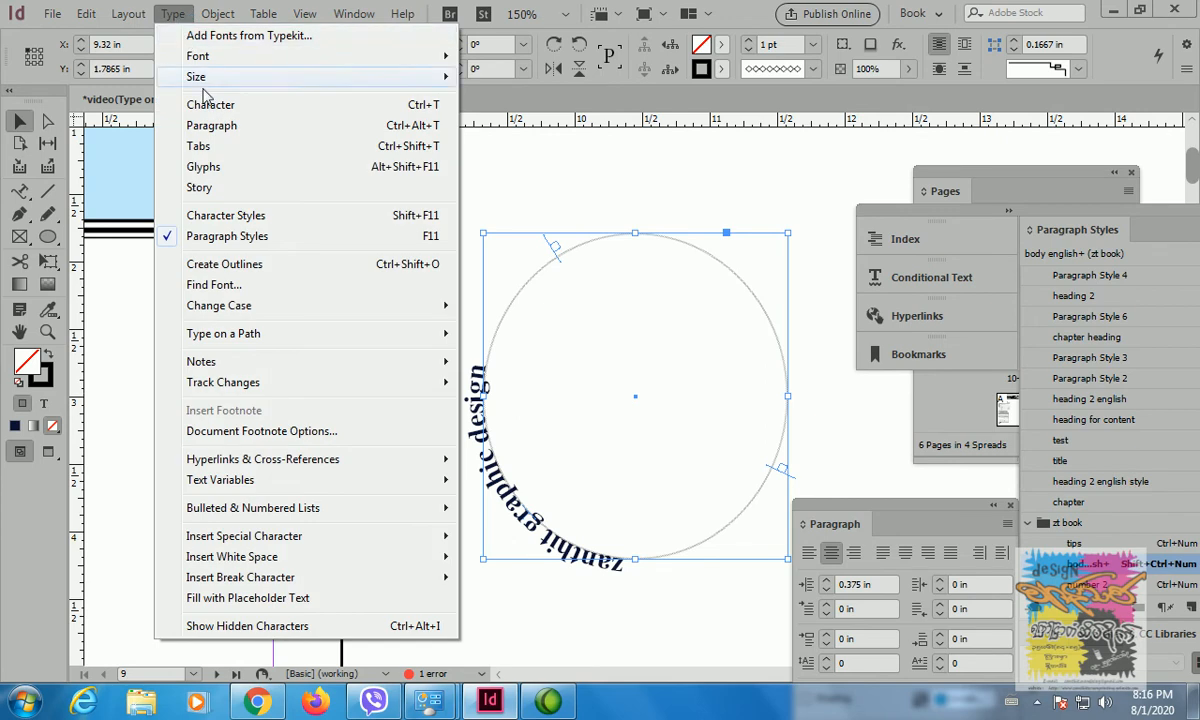
pyautogui.moveTo(264, 334)
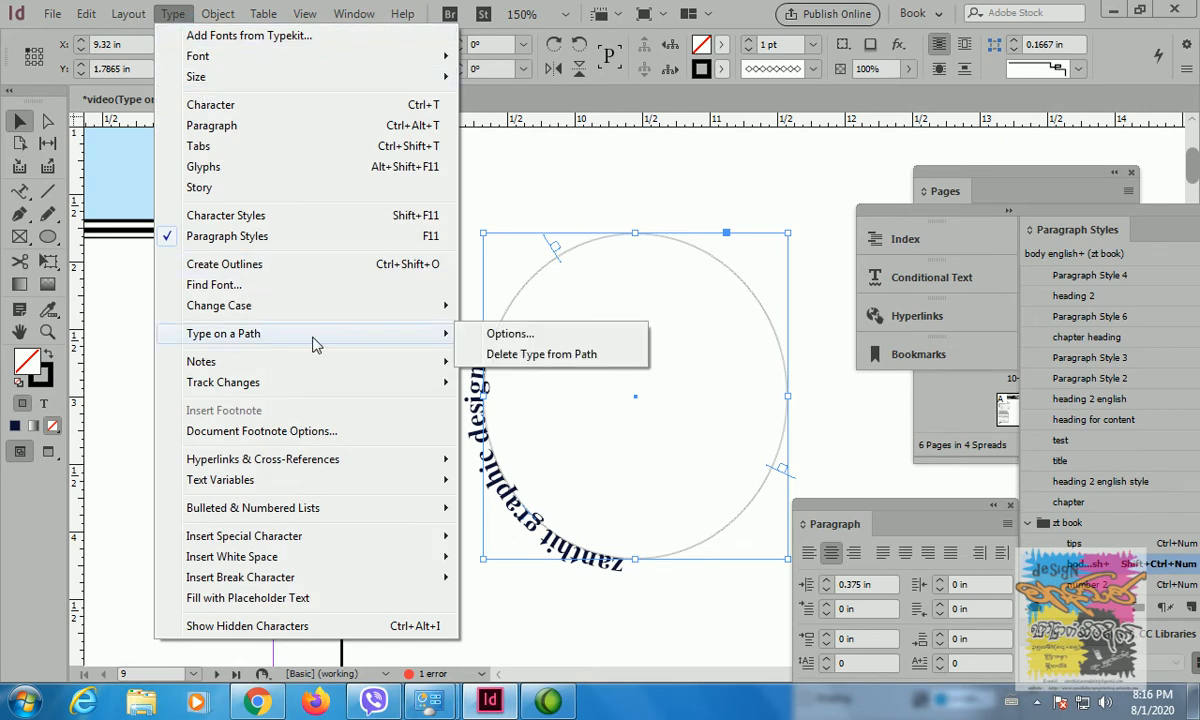
pyautogui.click(497, 337)
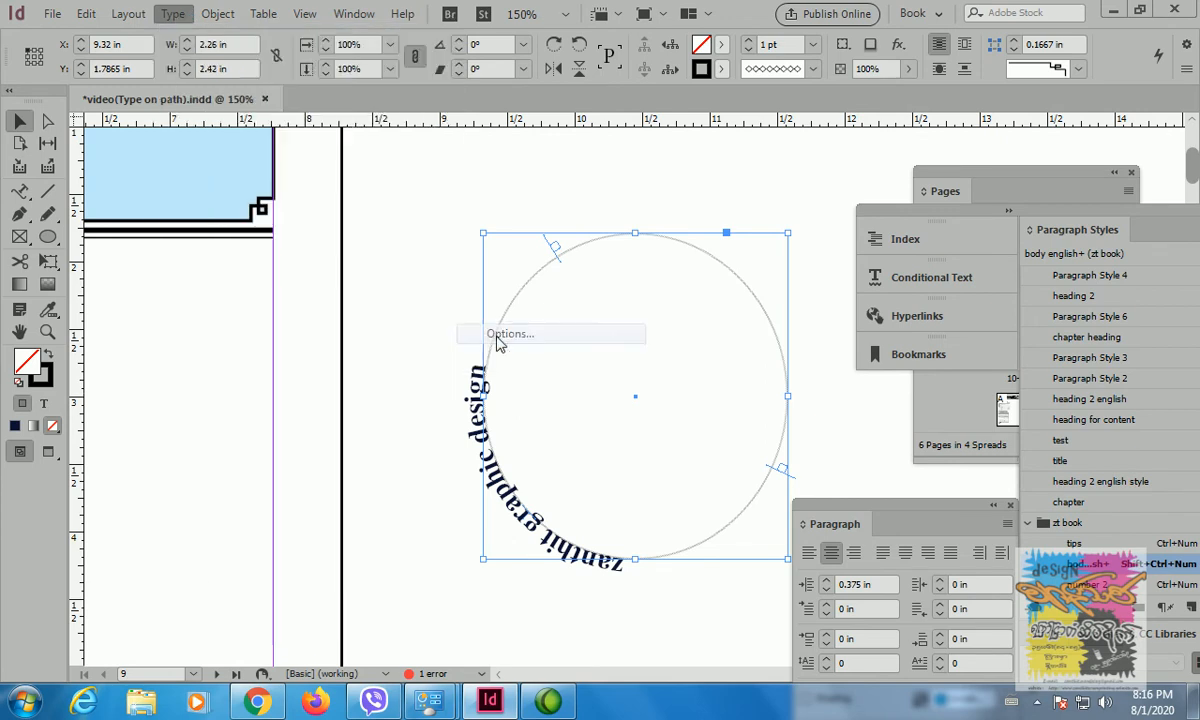
pyautogui.moveTo(507, 270); pyautogui.dragTo(784, 144)
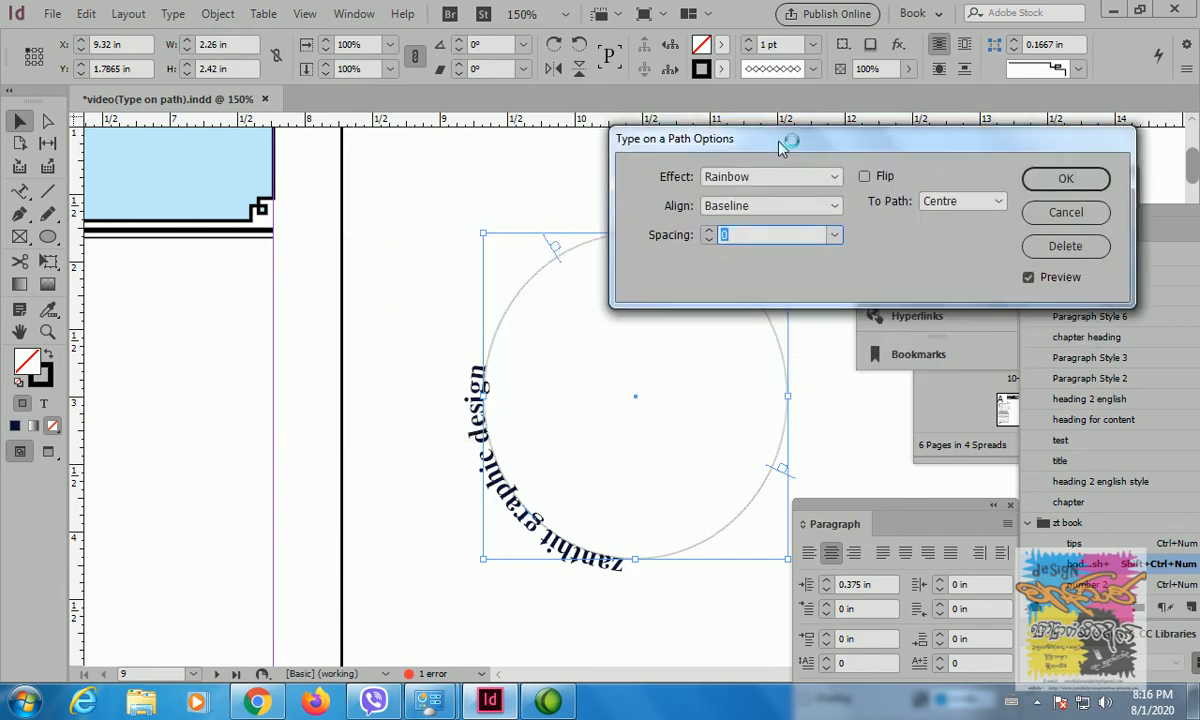
pyautogui.click(867, 178)
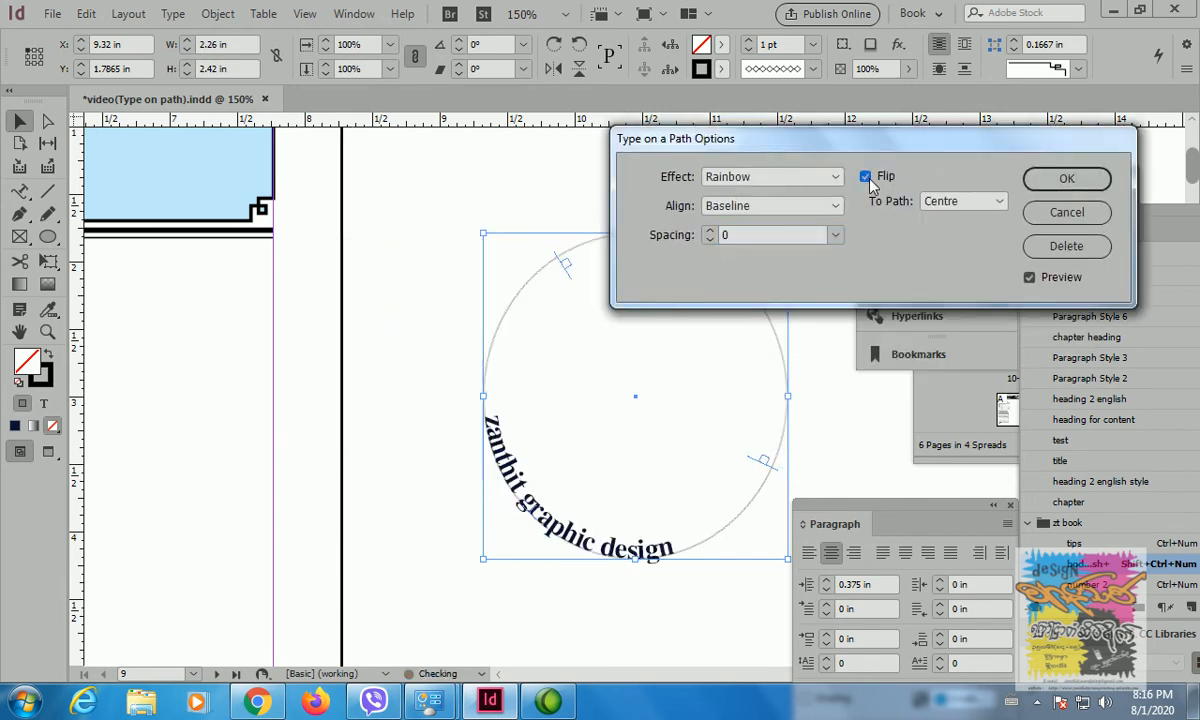
pyautogui.click(867, 178)
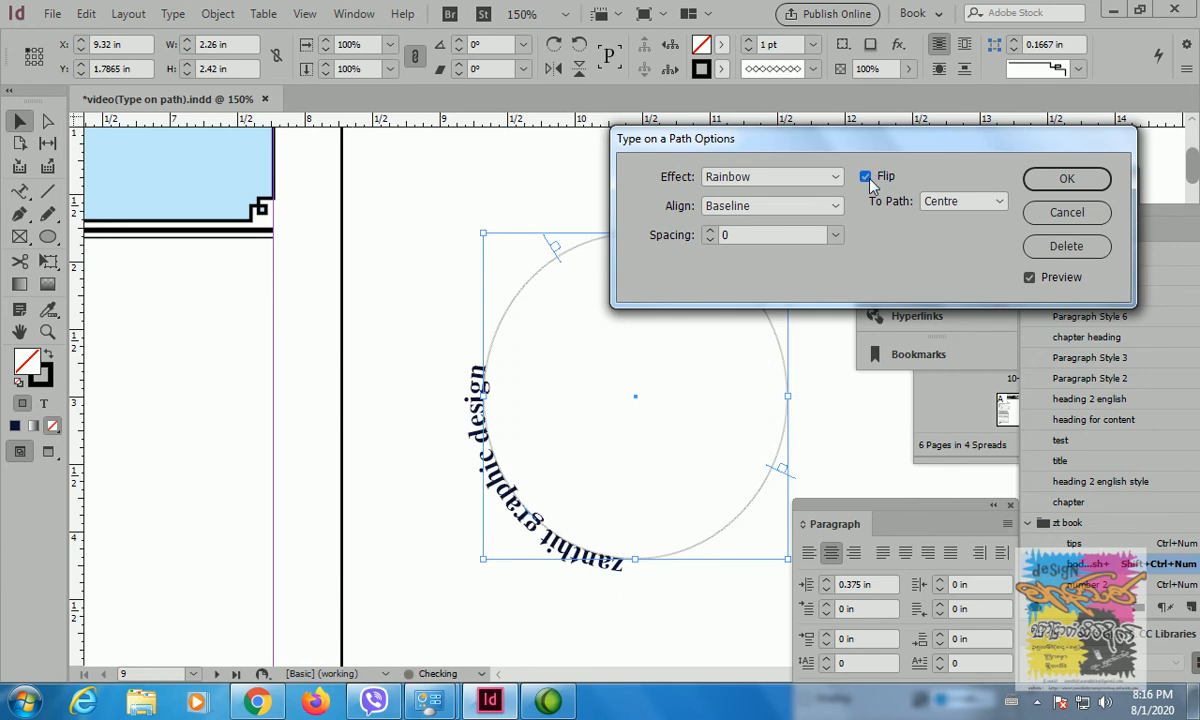
pyautogui.click(867, 178)
pyautogui.click(867, 178)
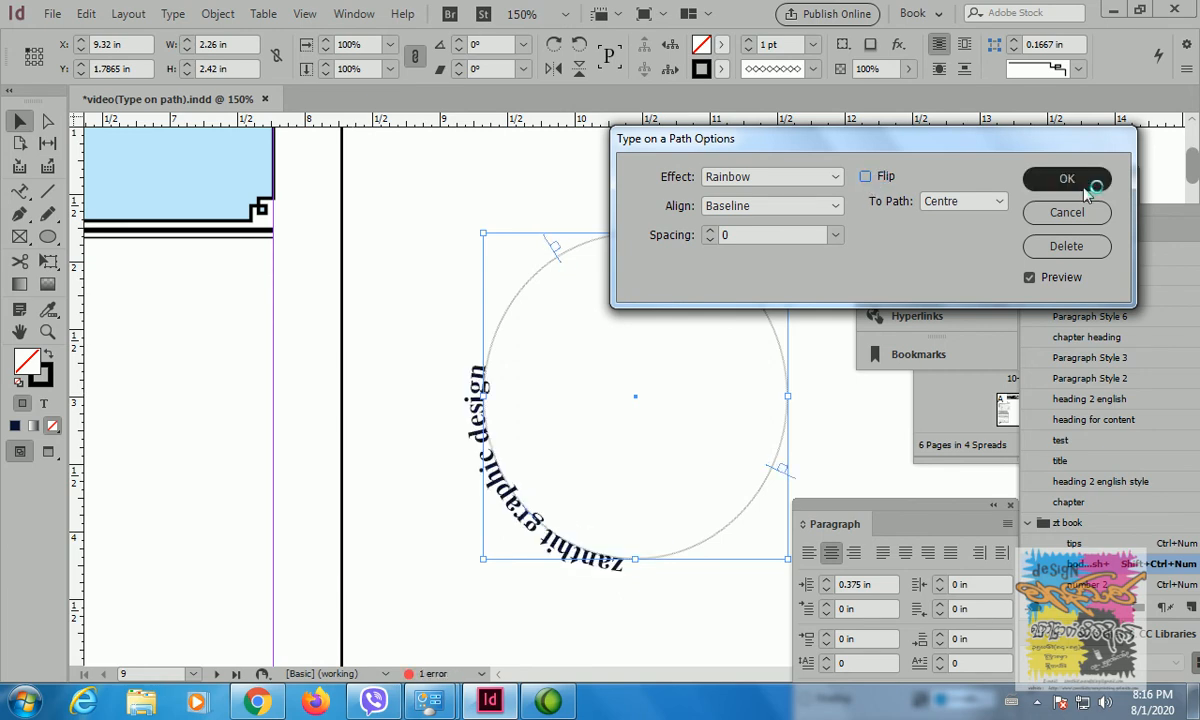
pyautogui.click(1042, 208)
pyautogui.click(327, 464)
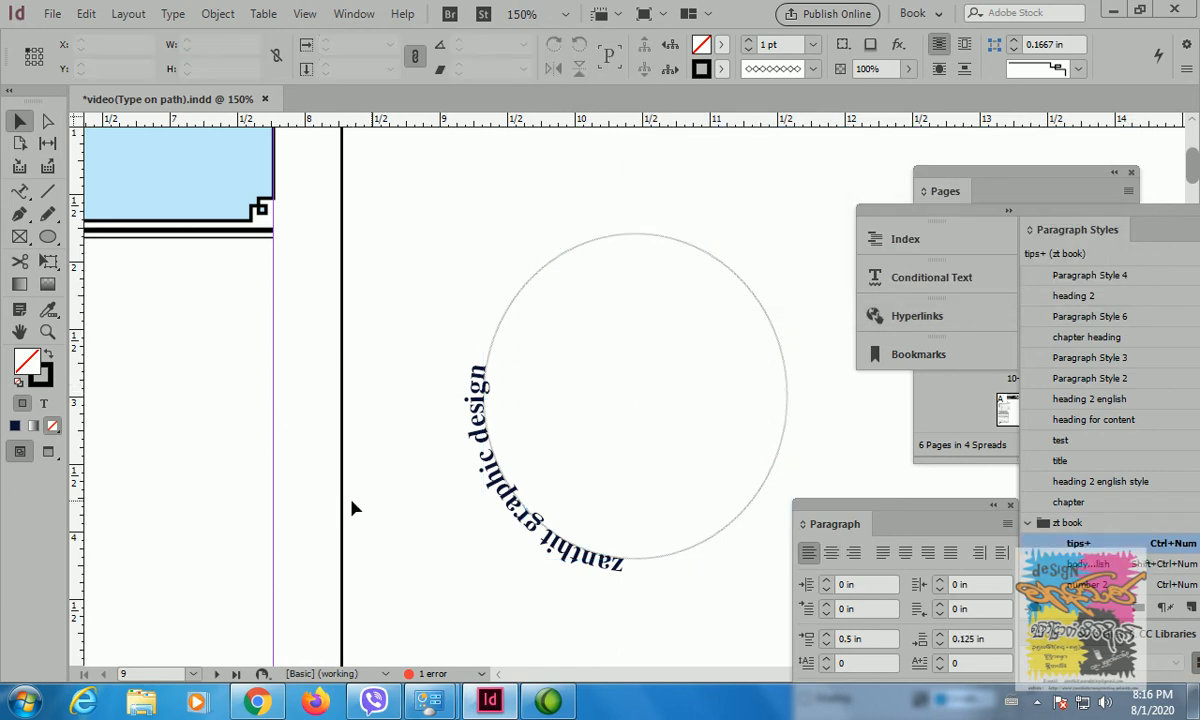
# - Arch the text over the top of the ellipse by moving its start bracket to the lower-left curve and its end bracket to the upper-right
pyautogui.hscroll(-10, 579, 357)
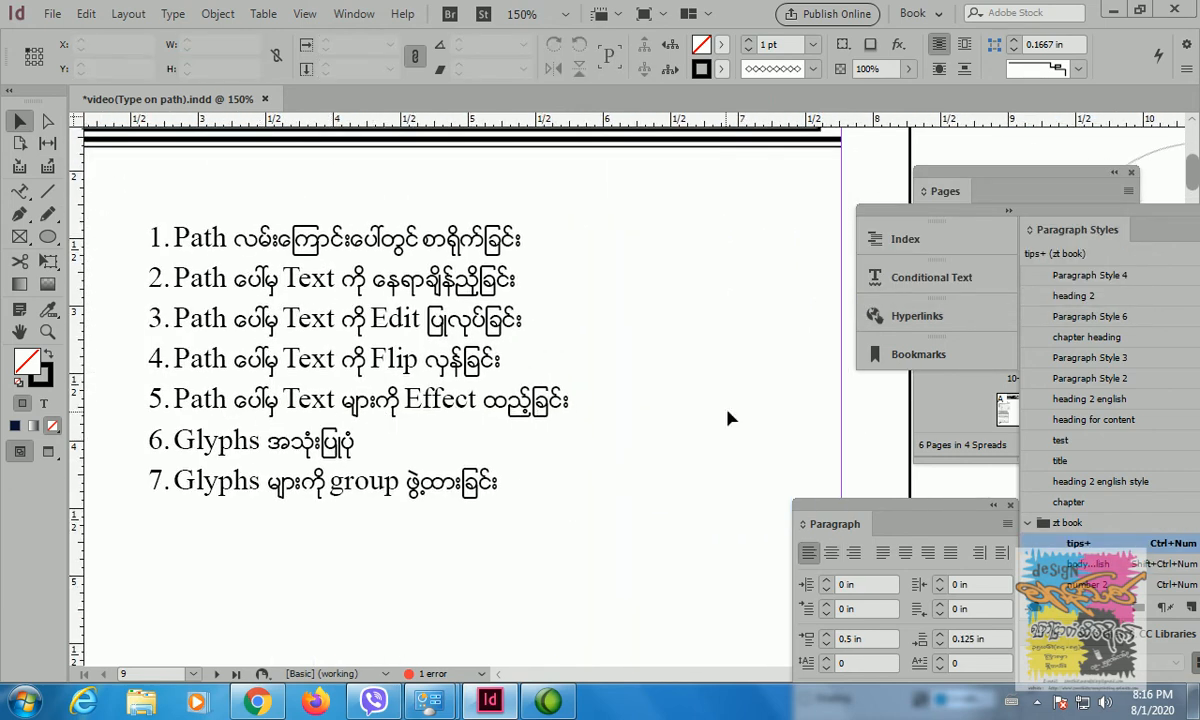
pyautogui.hscroll(10, 565, 428)
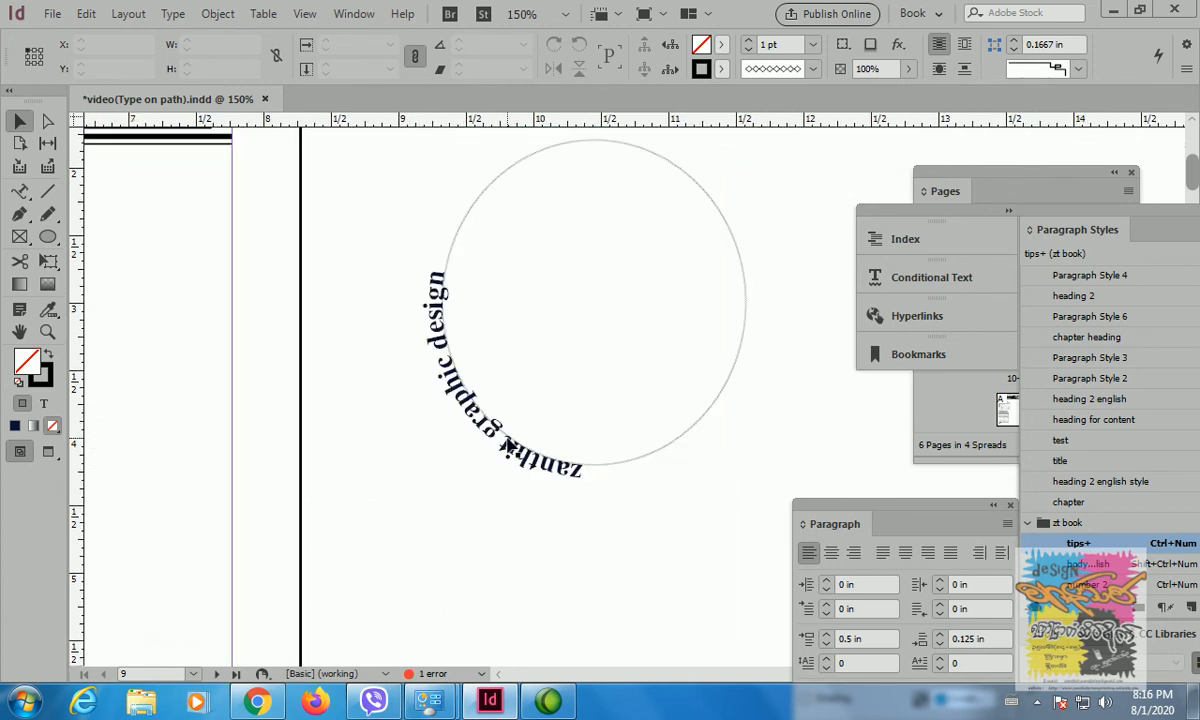
pyautogui.click(583, 479)
pyautogui.moveTo(743, 410); pyautogui.dragTo(476, 494)
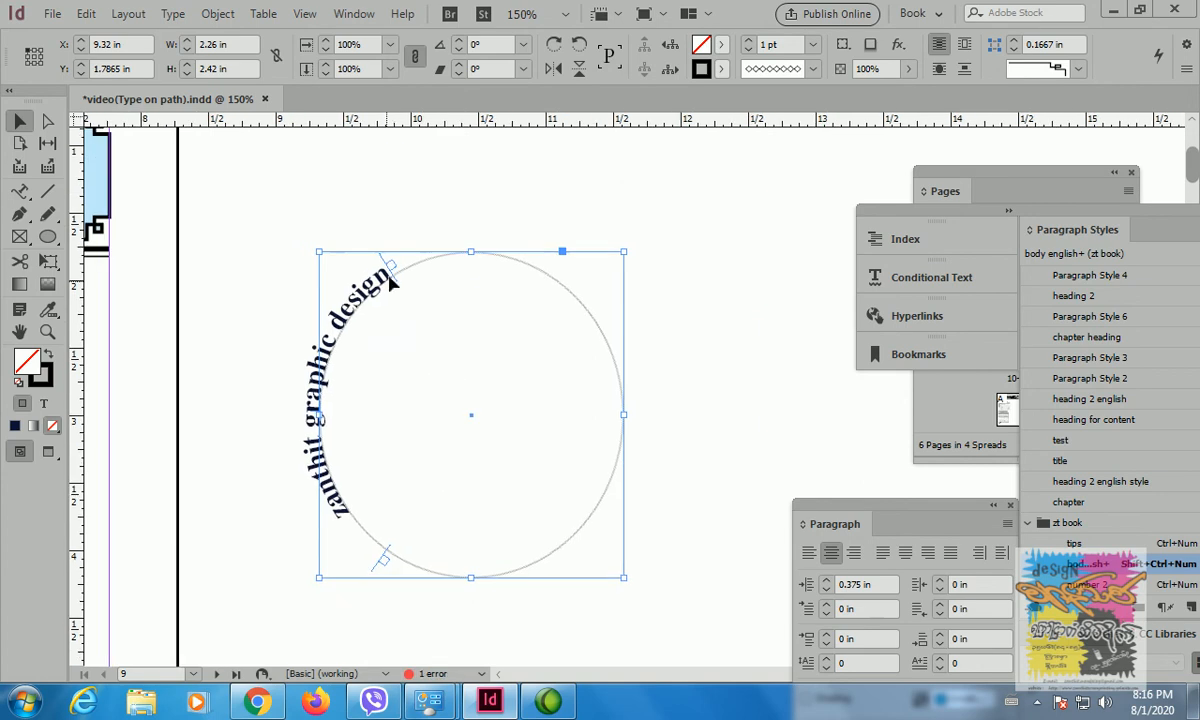
pyautogui.moveTo(383, 264); pyautogui.dragTo(620, 358)
pyautogui.moveTo(371, 578); pyautogui.dragTo(280, 485)
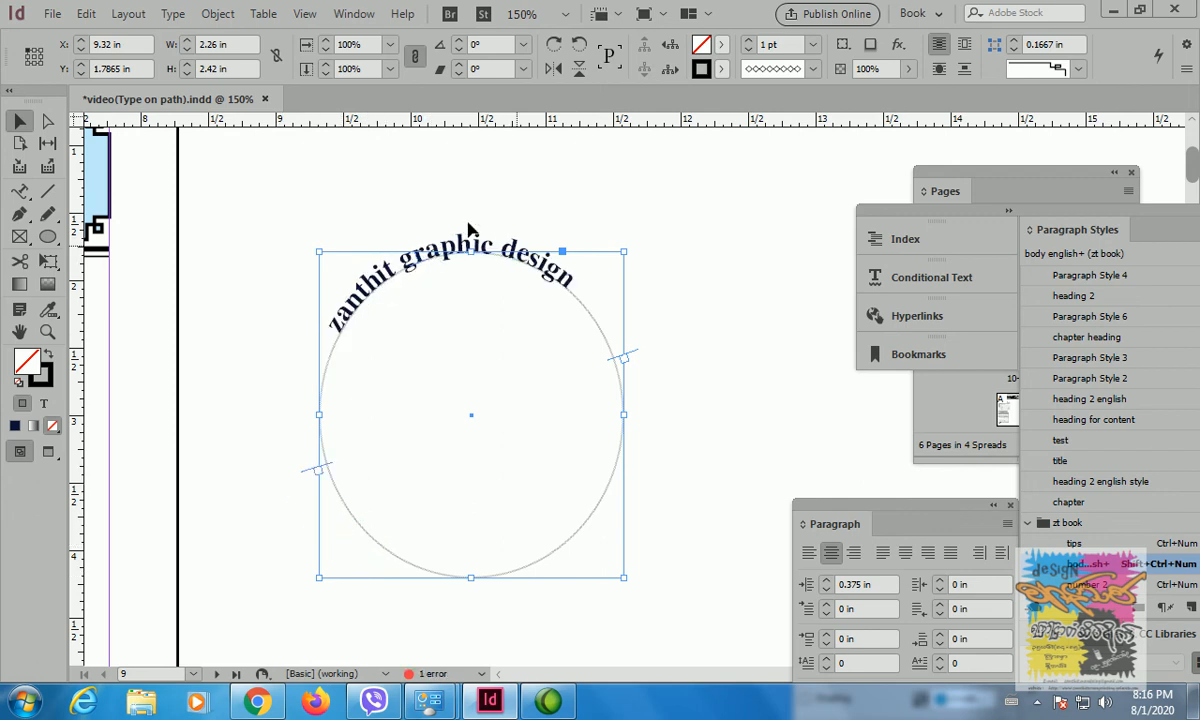
# - Try the Skew, 3D Ribbon and Stair Step path effects on the ellipse's text and apply the Gravity effect
pyautogui.click(172, 14)
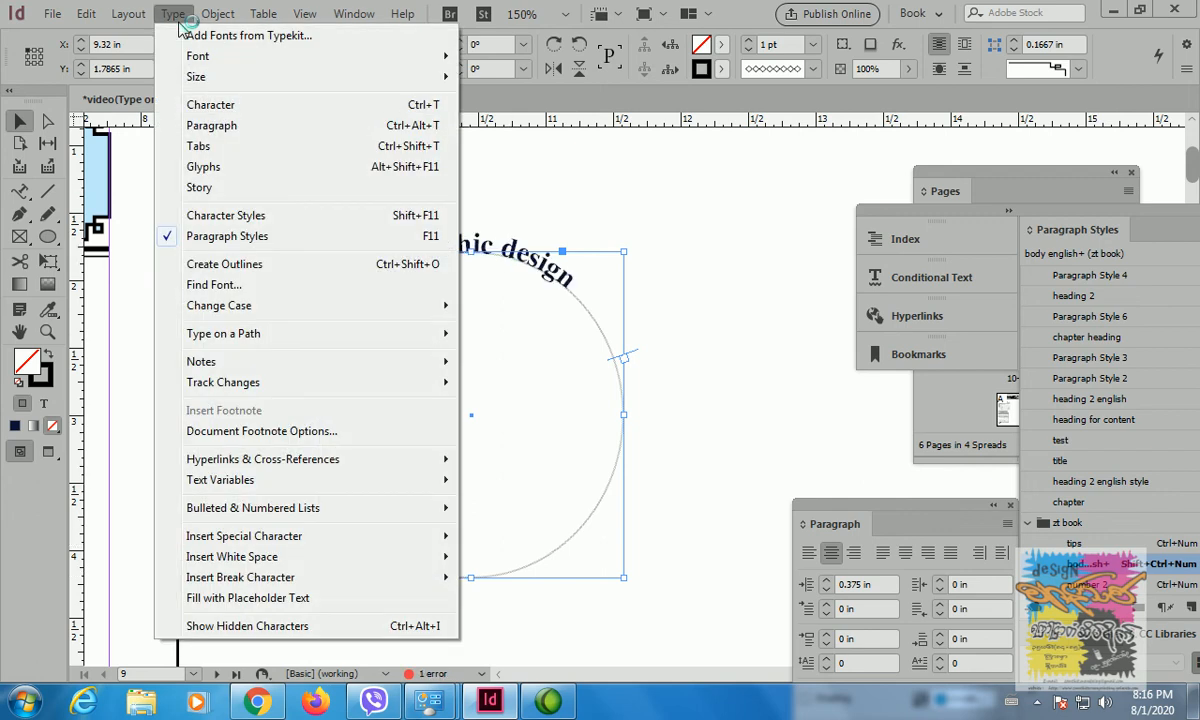
pyautogui.moveTo(270, 336)
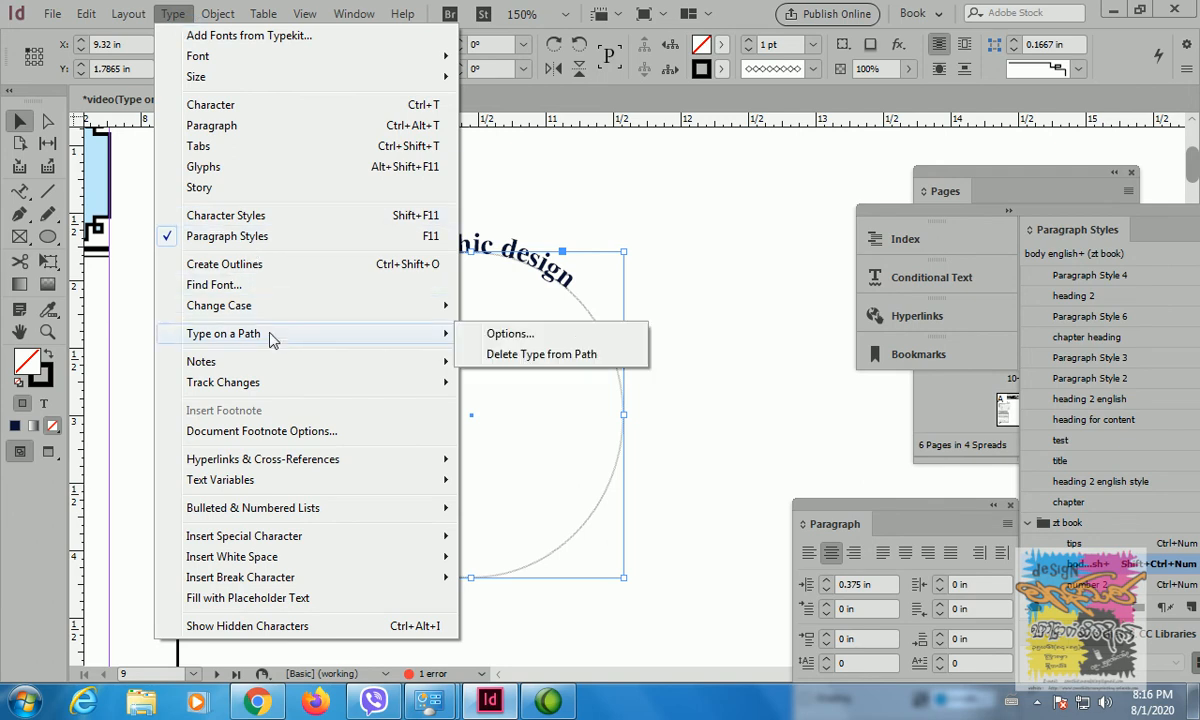
pyautogui.click(508, 334)
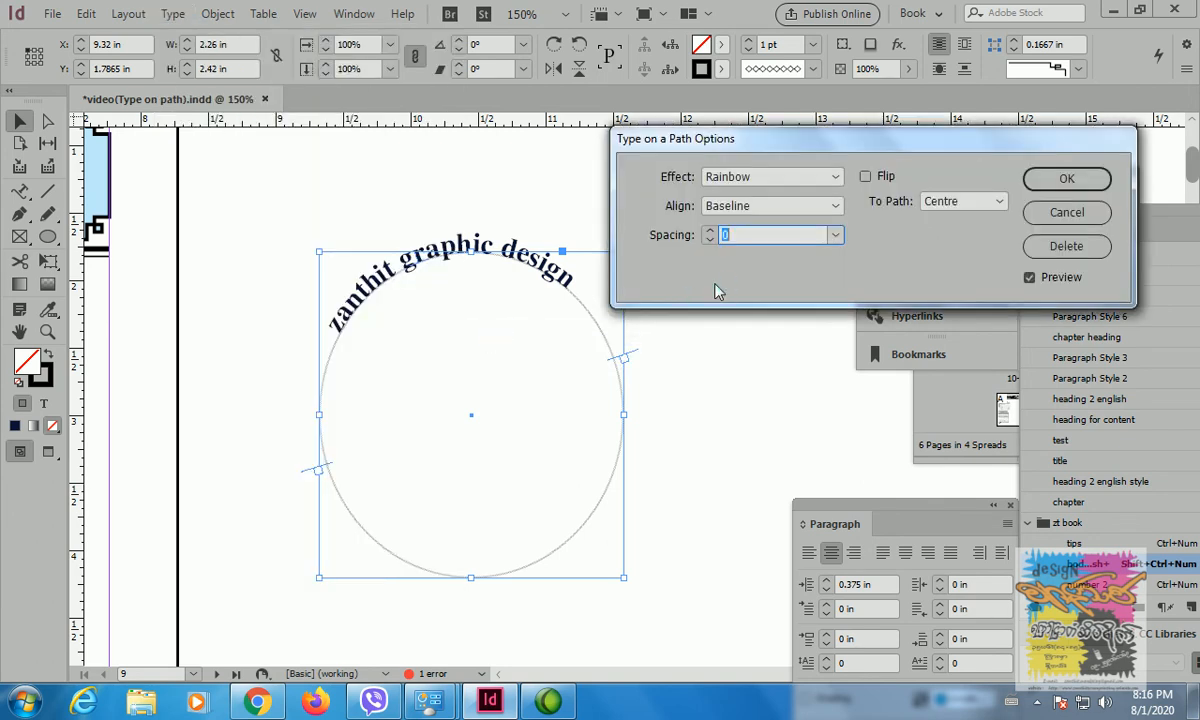
pyautogui.click(833, 177)
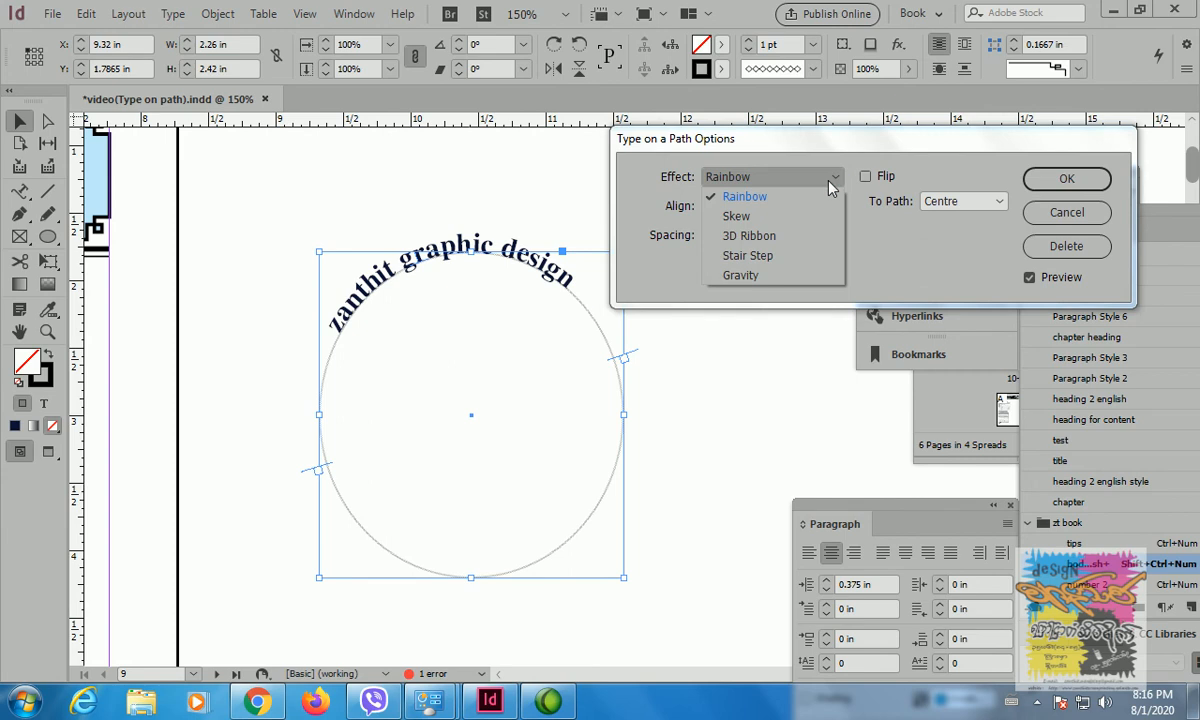
pyautogui.click(810, 216)
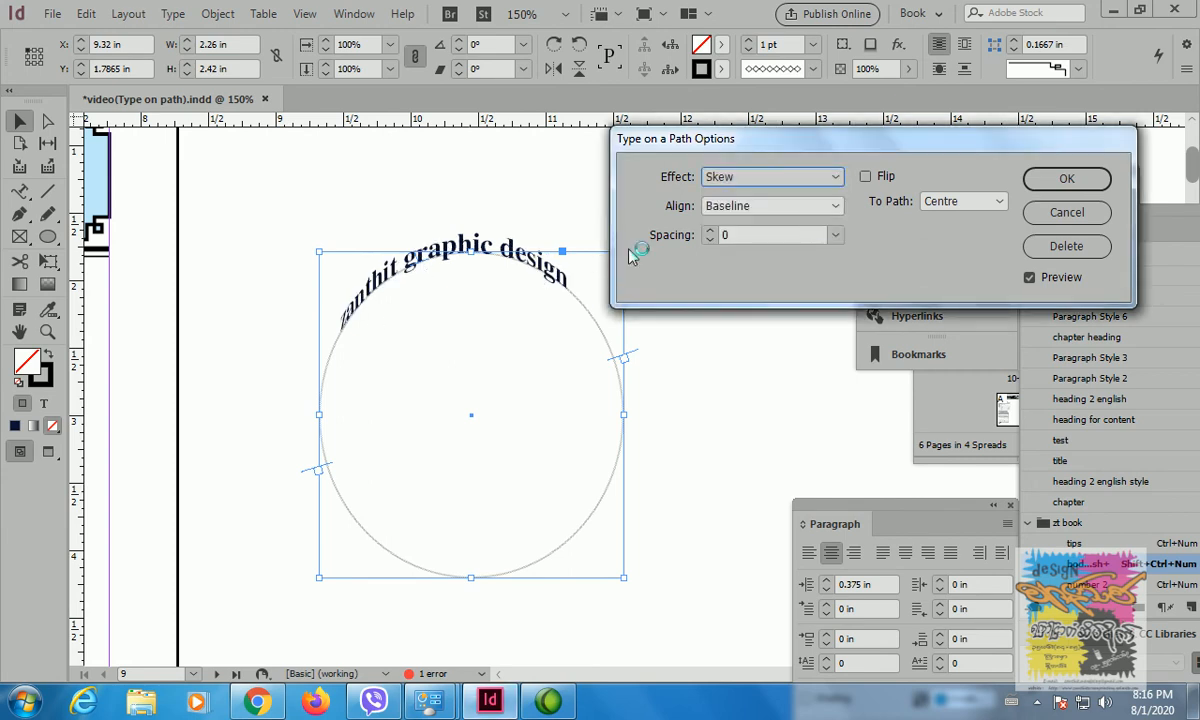
pyautogui.click(757, 178)
pyautogui.click(752, 238)
pyautogui.click(735, 180)
pyautogui.click(765, 256)
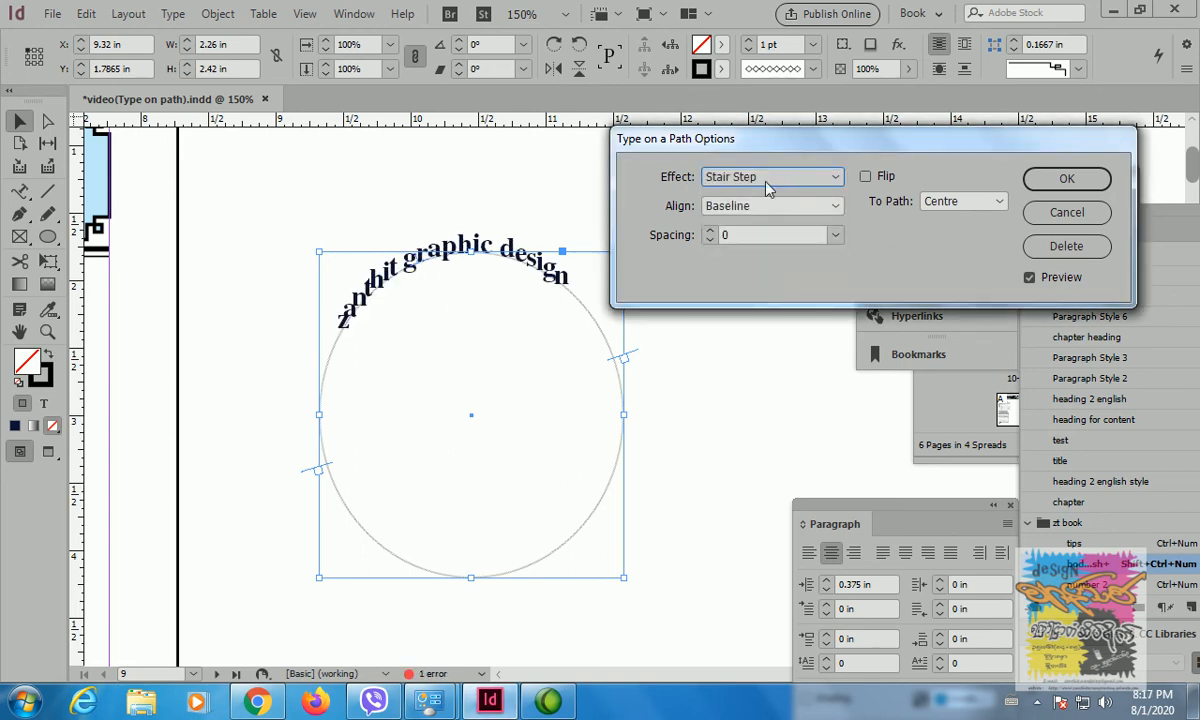
pyautogui.click(770, 180)
pyautogui.click(762, 274)
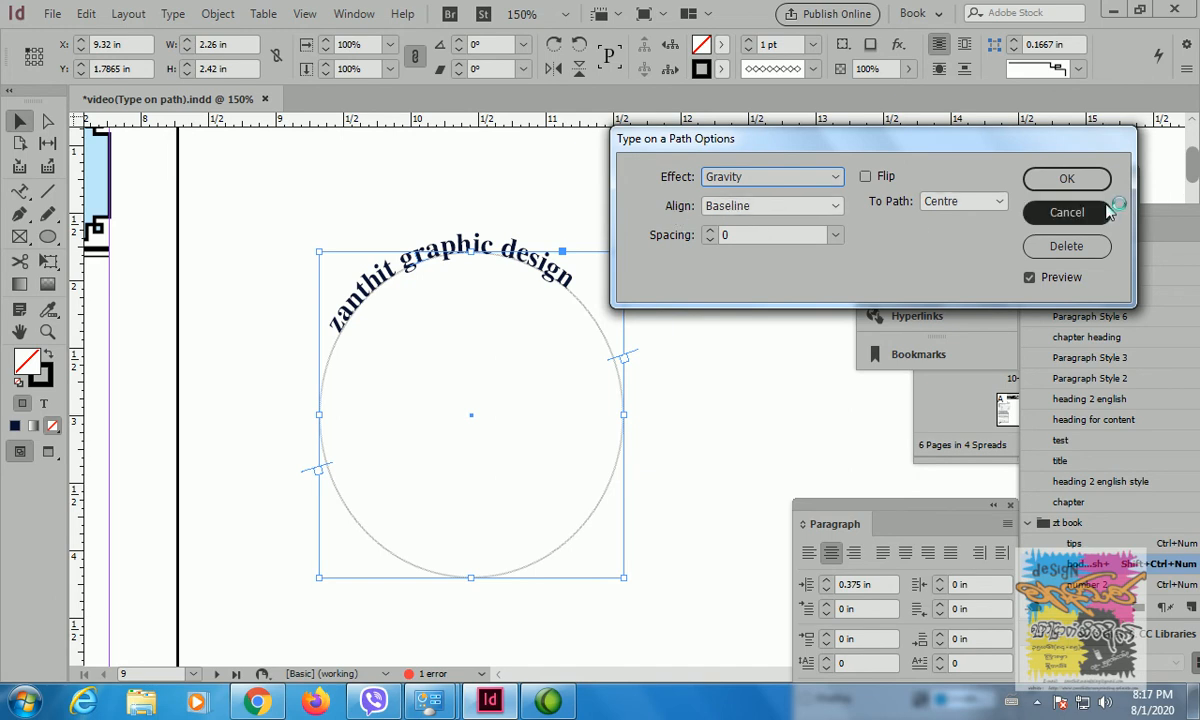
pyautogui.click(1066, 179)
pyautogui.click(427, 447)
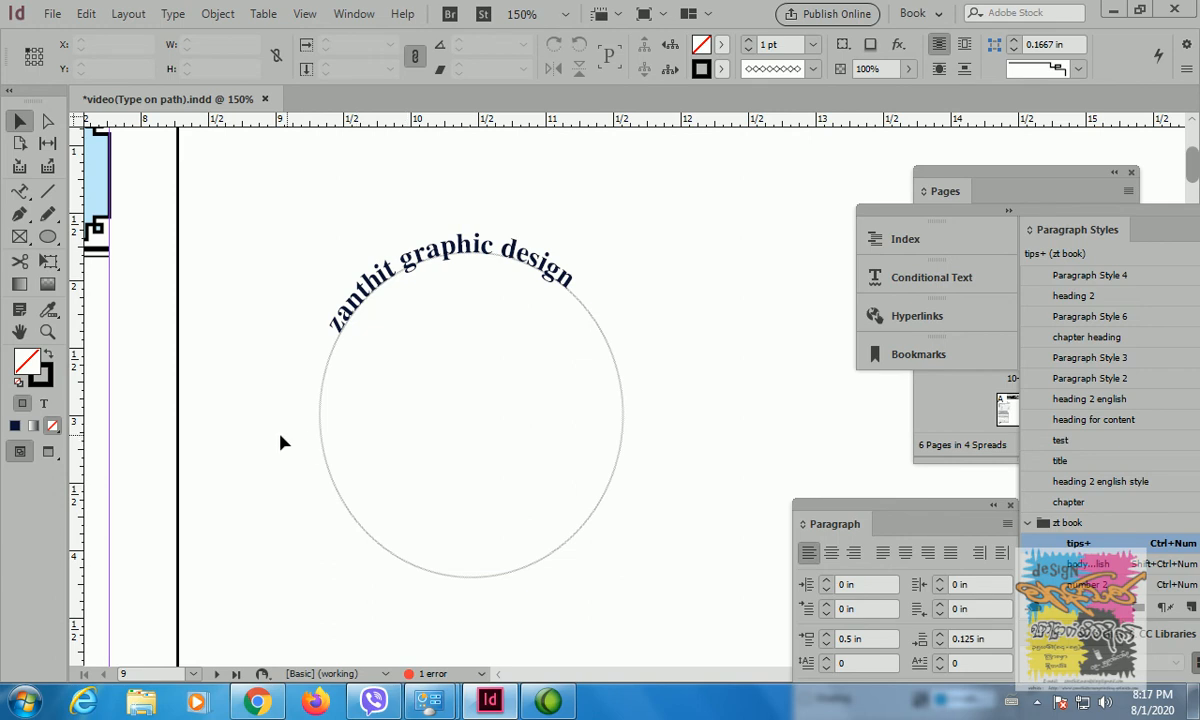
# - Draw a text frame to the right of the ellipse with sample characters in the body english paragraph style
pyautogui.hscroll(-10, 280, 442)
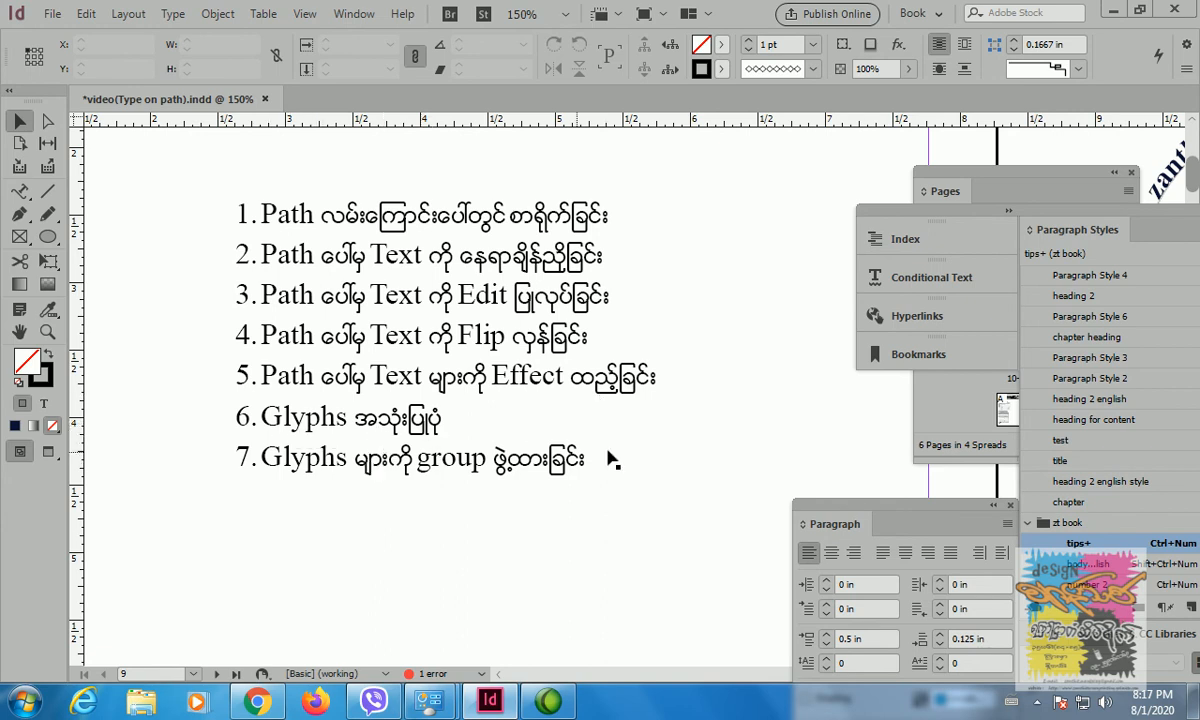
pyautogui.hscroll(1, 672, 403)
pyautogui.moveTo(672, 403); pyautogui.dragTo(421, 397)
pyautogui.moveTo(434, 301); pyautogui.dragTo(272, 327)
pyautogui.click(378, 333)
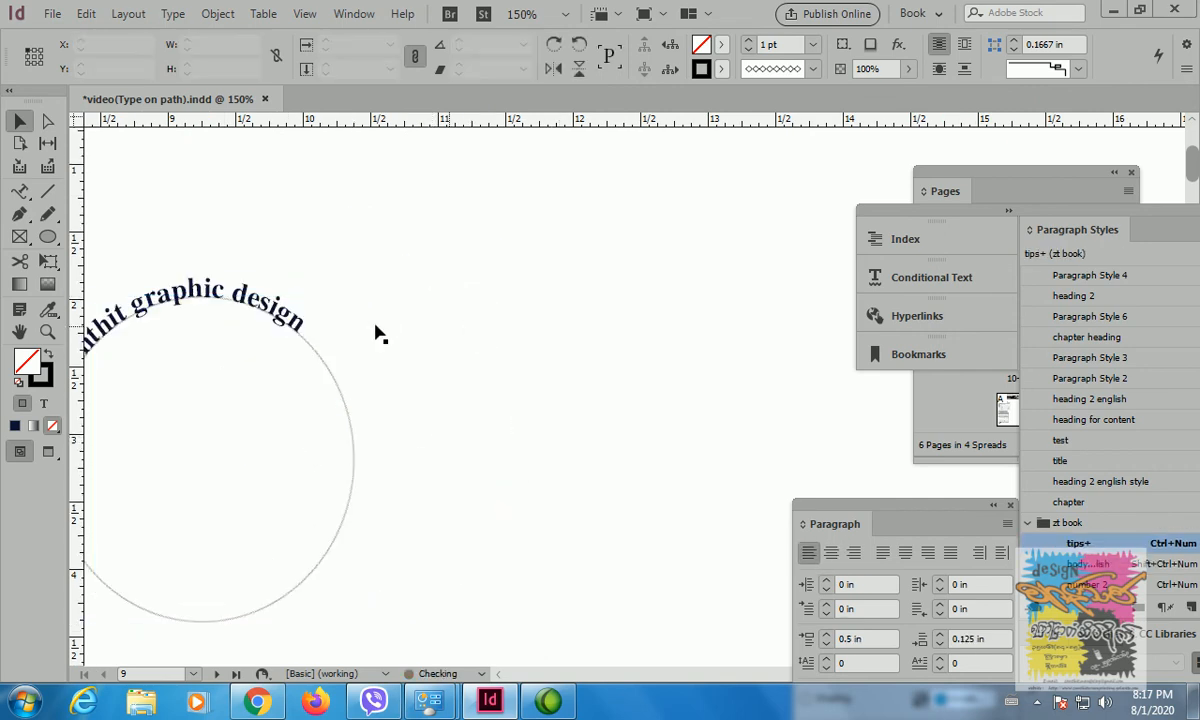
pyautogui.click(19, 191)
pyautogui.moveTo(464, 258); pyautogui.dragTo(752, 375)
pyautogui.hotkey('ctrl', 'v')
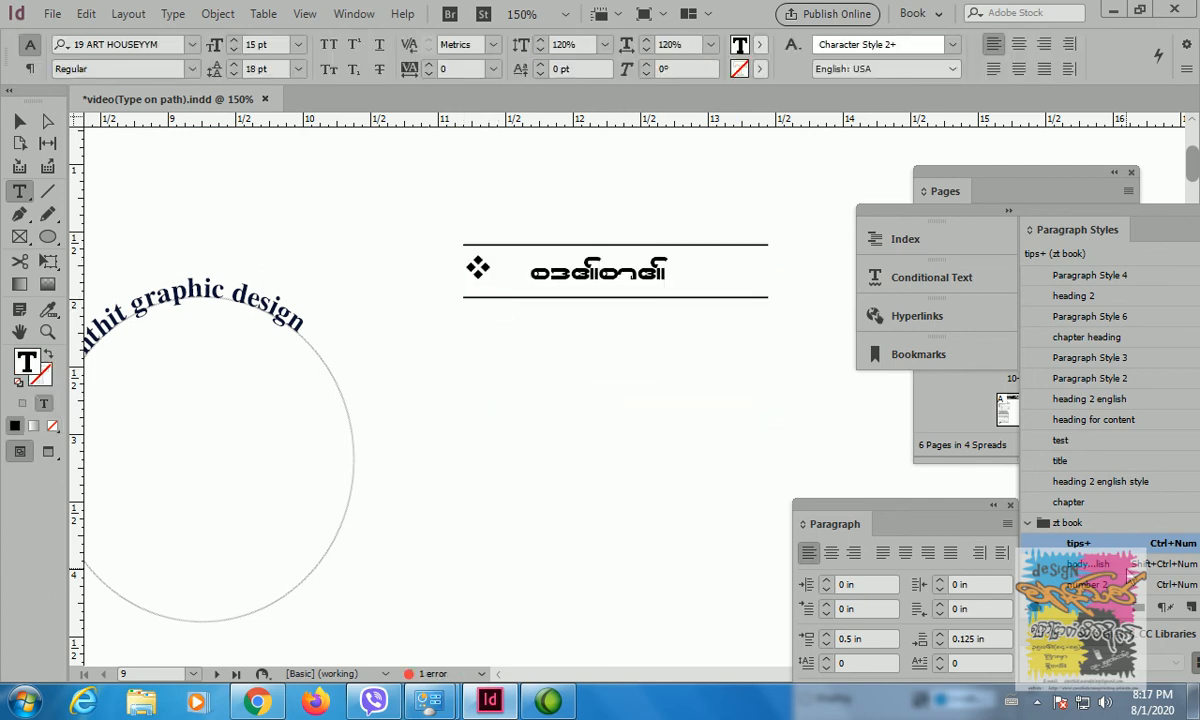
pyautogui.click(1088, 564)
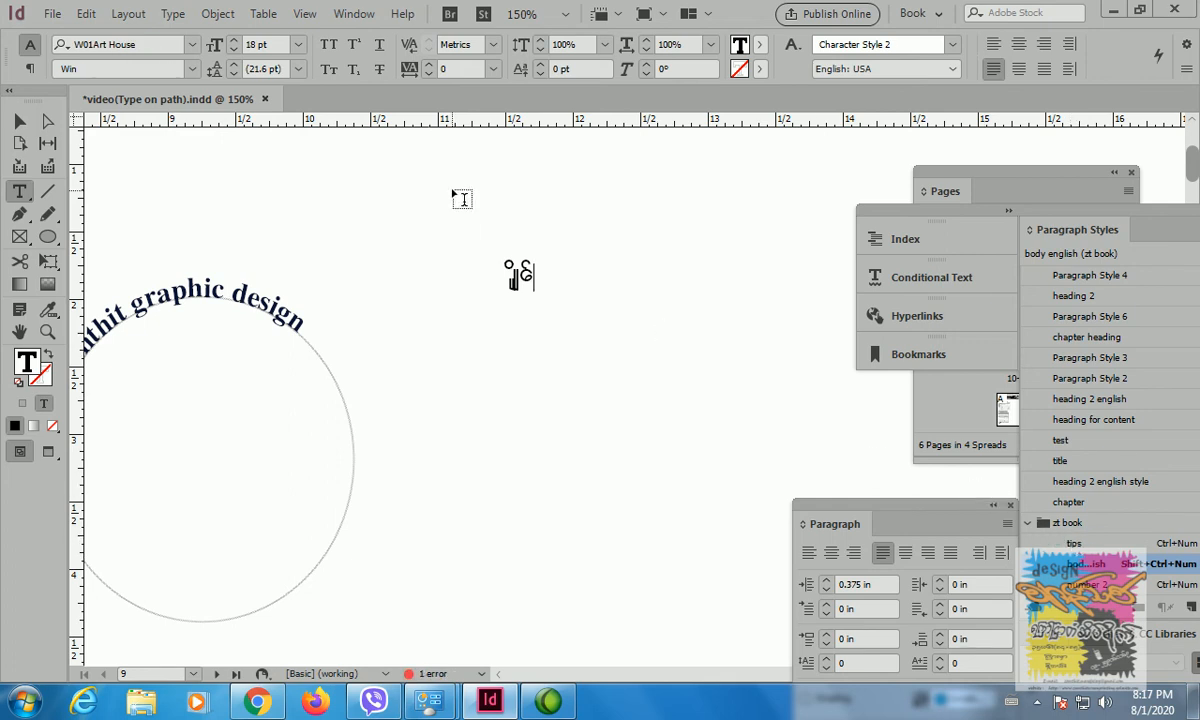
# - Replace the sample characters in the new text frame with "dfsdafsa" in Times New Roman
pyautogui.moveTo(531, 266); pyautogui.dragTo(490, 270)
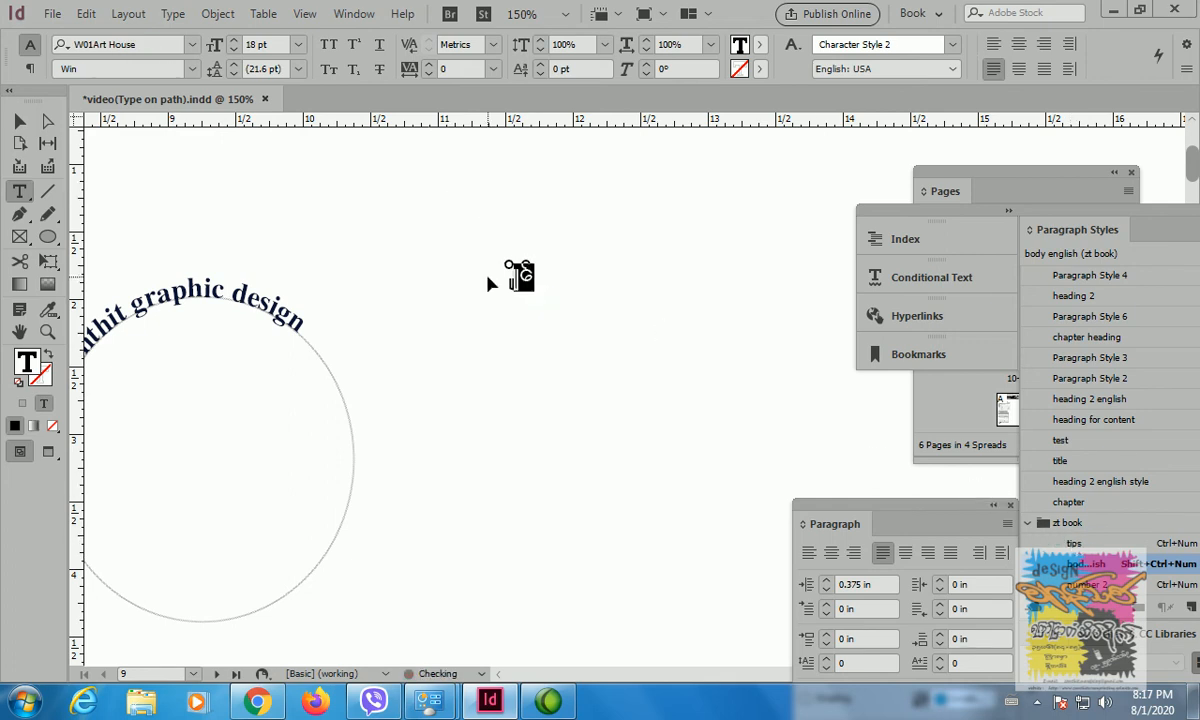
pyautogui.press('BackSpace')
pyautogui.press('BackSpace')
pyautogui.write('ff')
pyautogui.press('BackSpace')
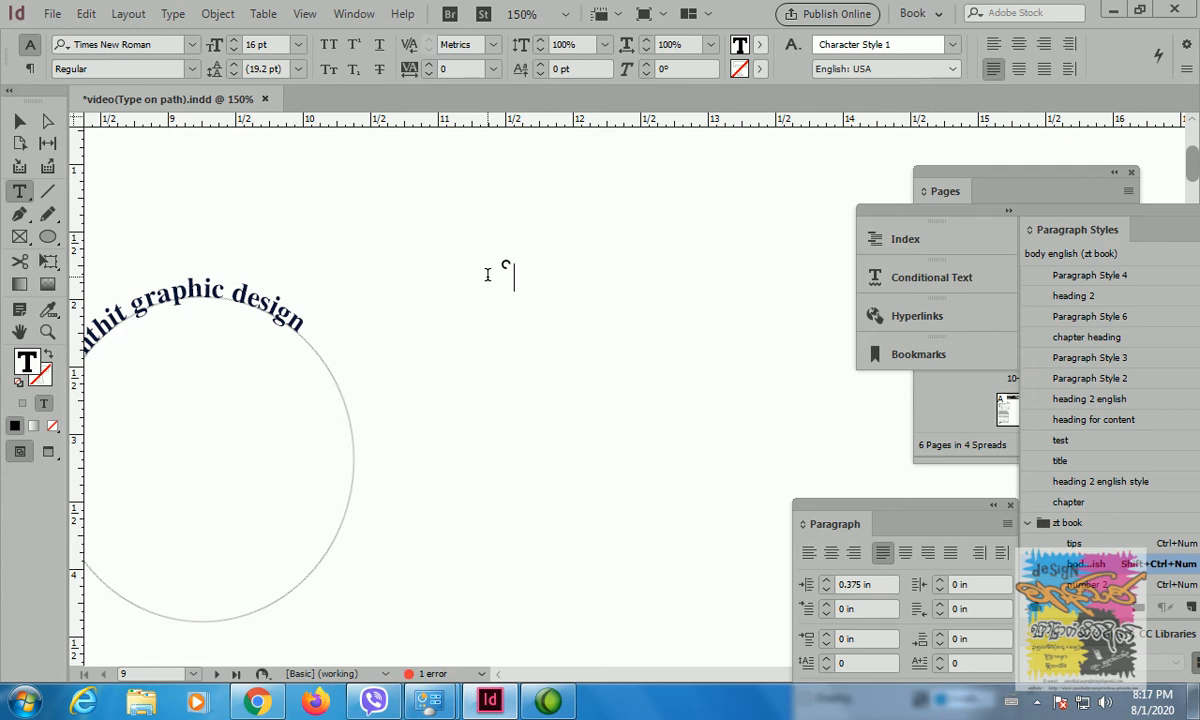
pyautogui.press('BackSpace')
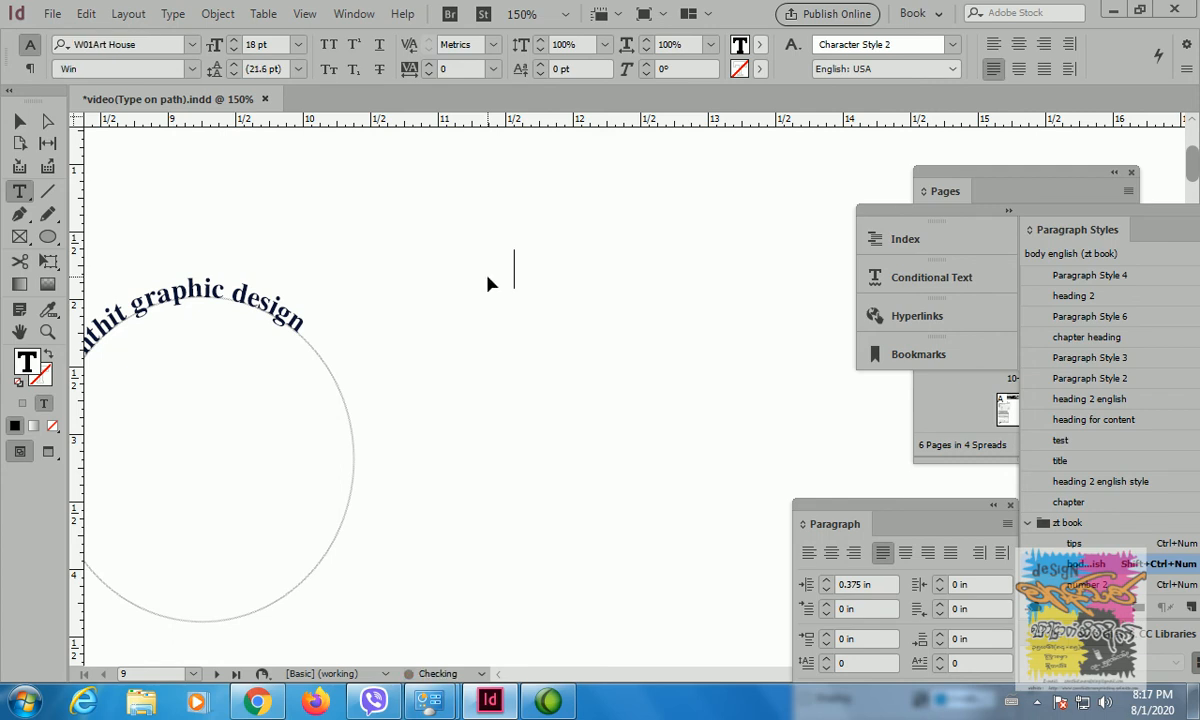
pyautogui.write('ad')
pyautogui.press('Left')
pyautogui.press('Right')
pyautogui.write('sdafsa')
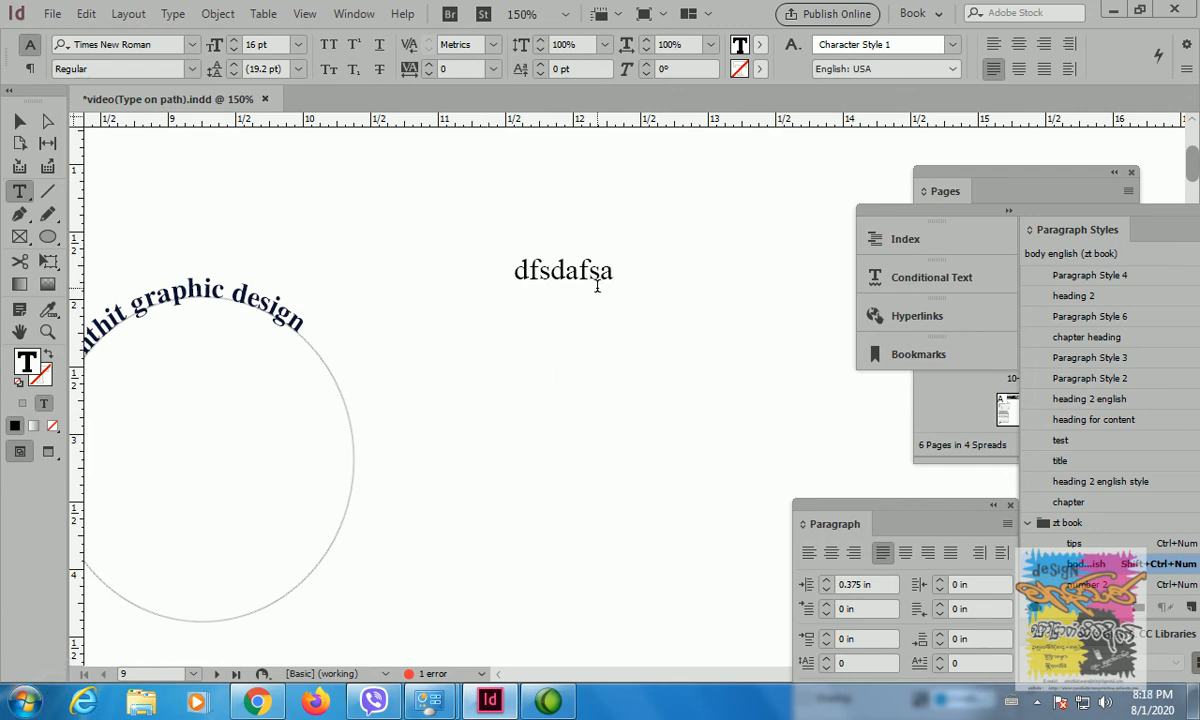
# - Set the Glyphs font to Wingdings and insert the white star in a black circle at the end of "dfsdafsa"
pyautogui.click(175, 16)
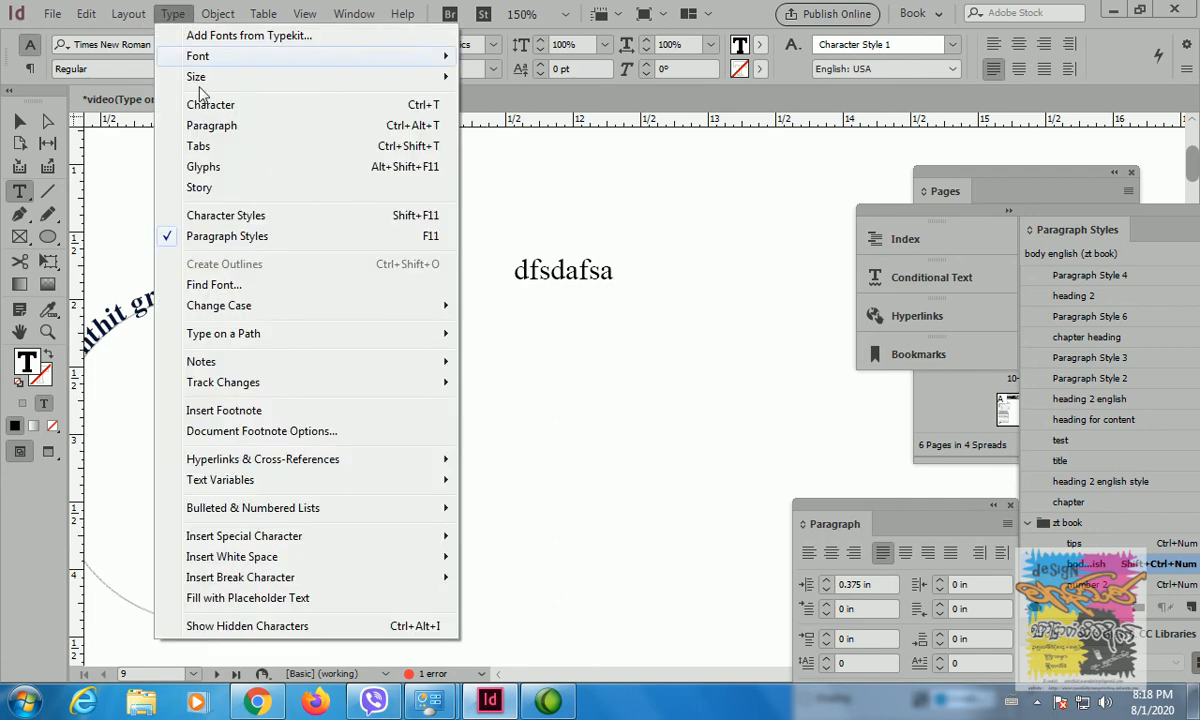
pyautogui.click(220, 167)
pyautogui.moveTo(607, 268); pyautogui.dragTo(287, 190)
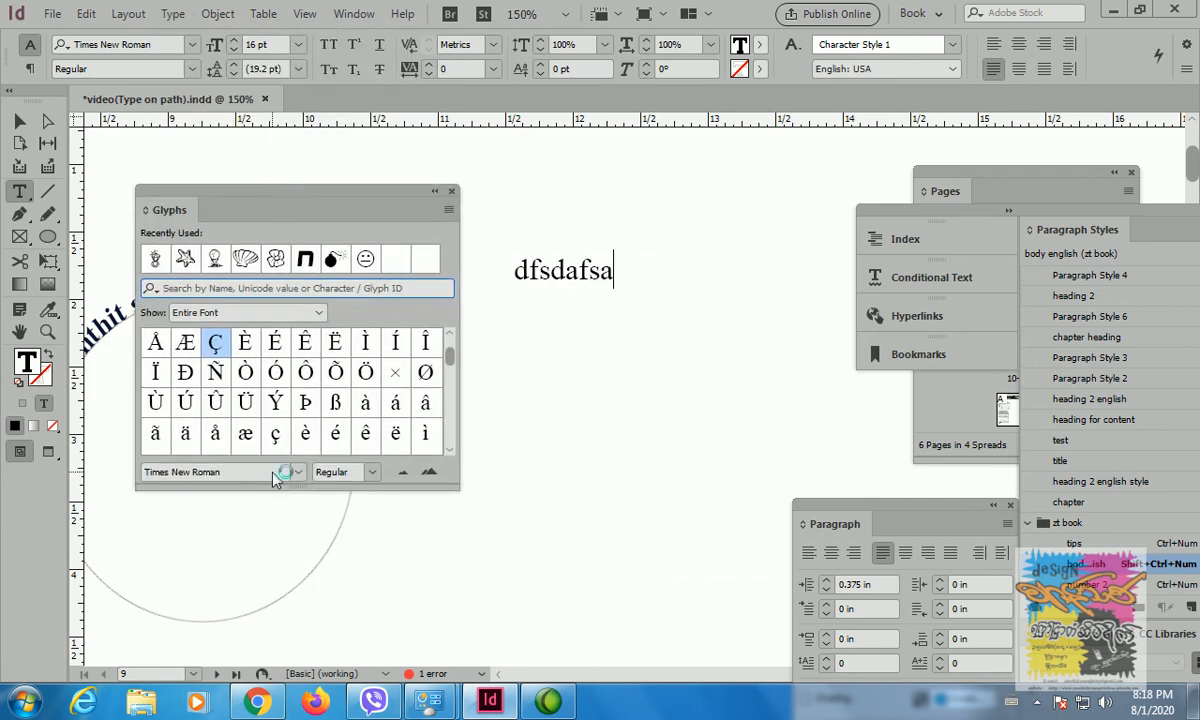
pyautogui.moveTo(268, 472); pyautogui.dragTo(117, 481)
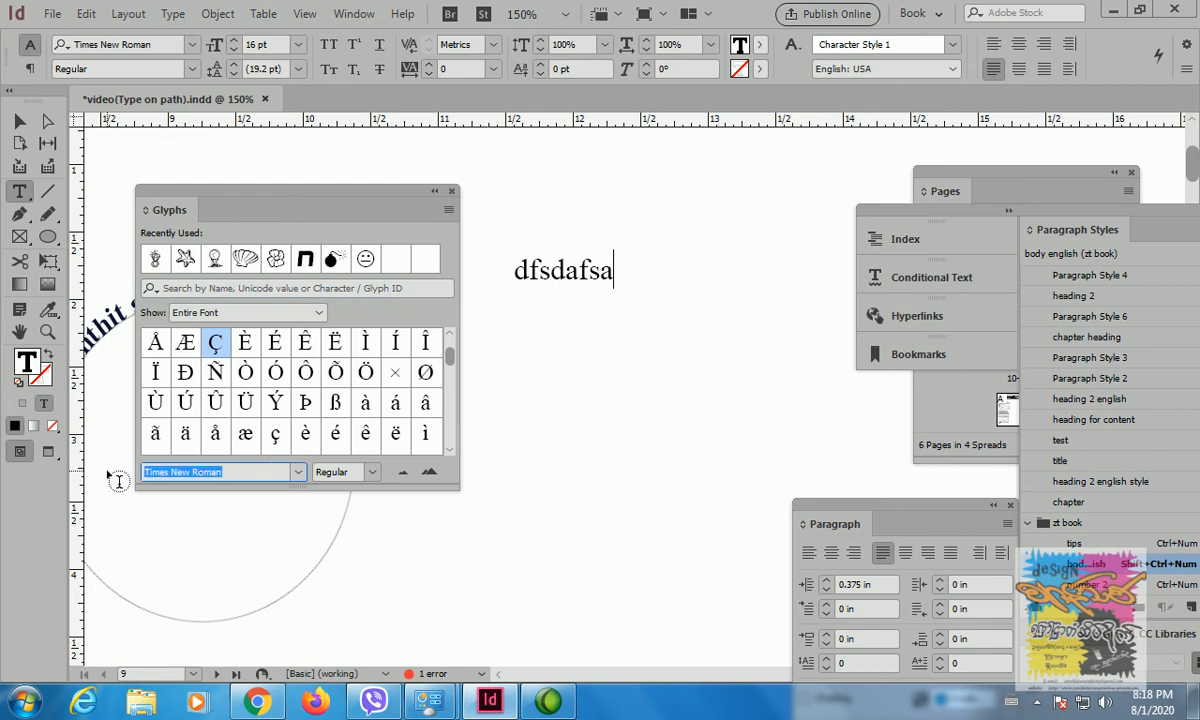
pyautogui.write('Wingdings')
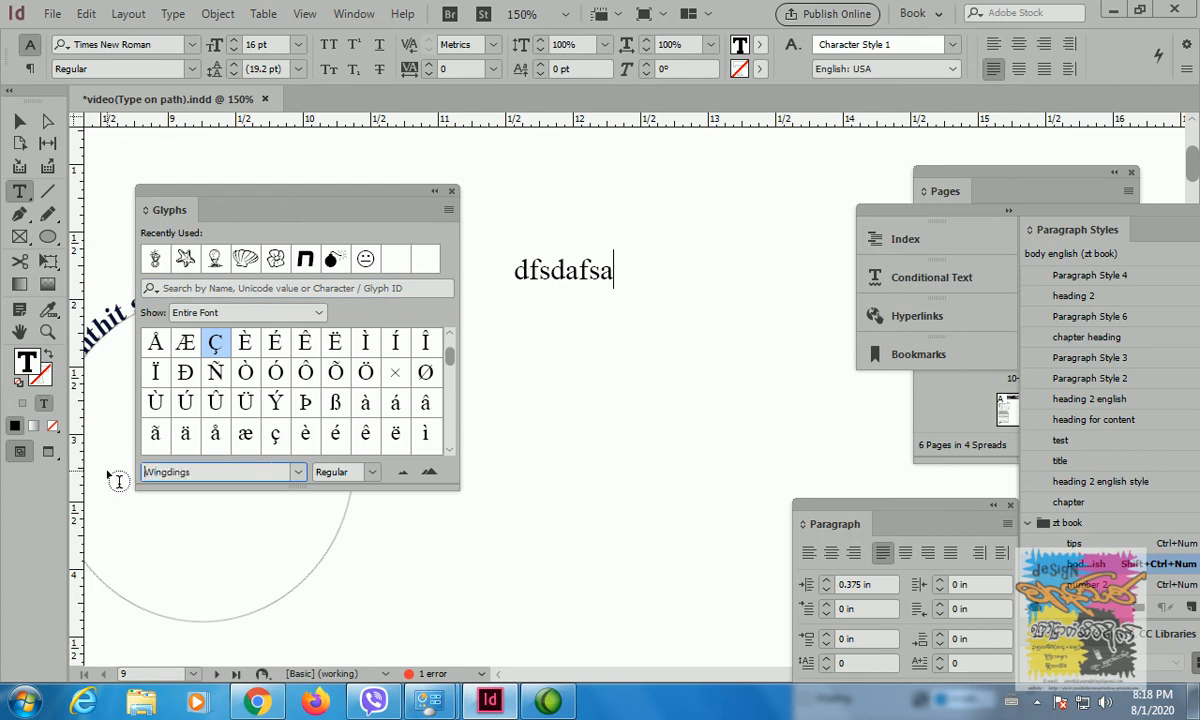
pyautogui.press('Return')
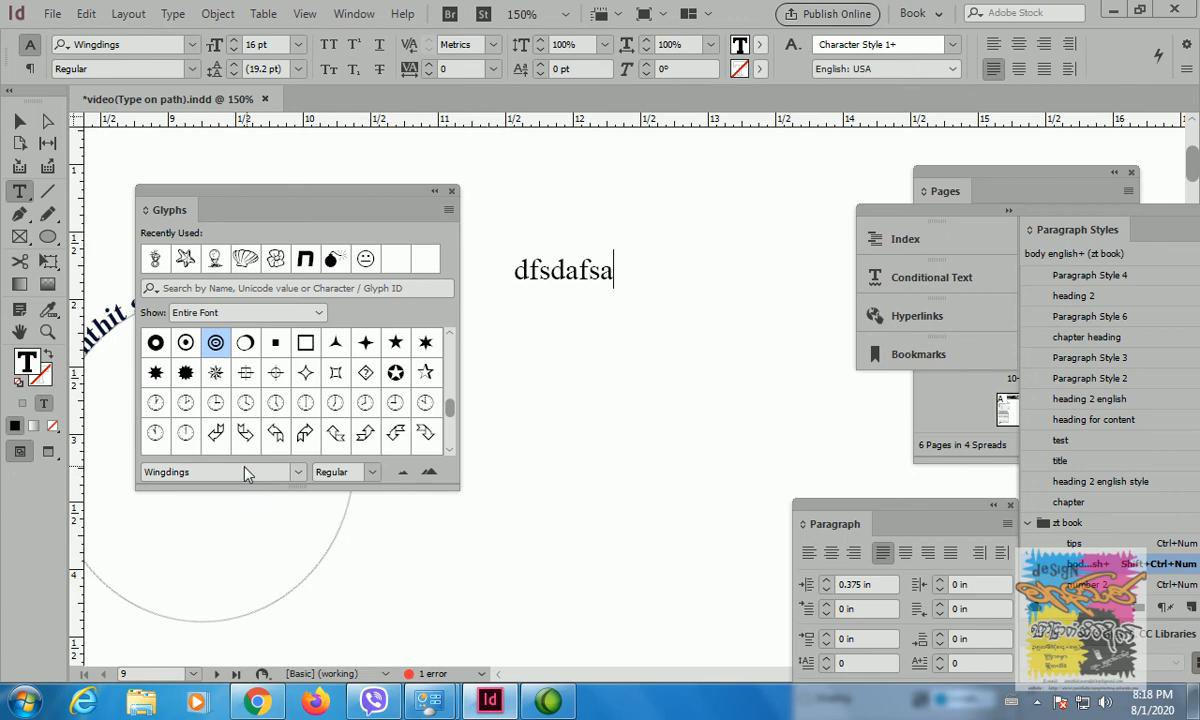
pyautogui.click(614, 274)
pyautogui.doubleClick(397, 374)
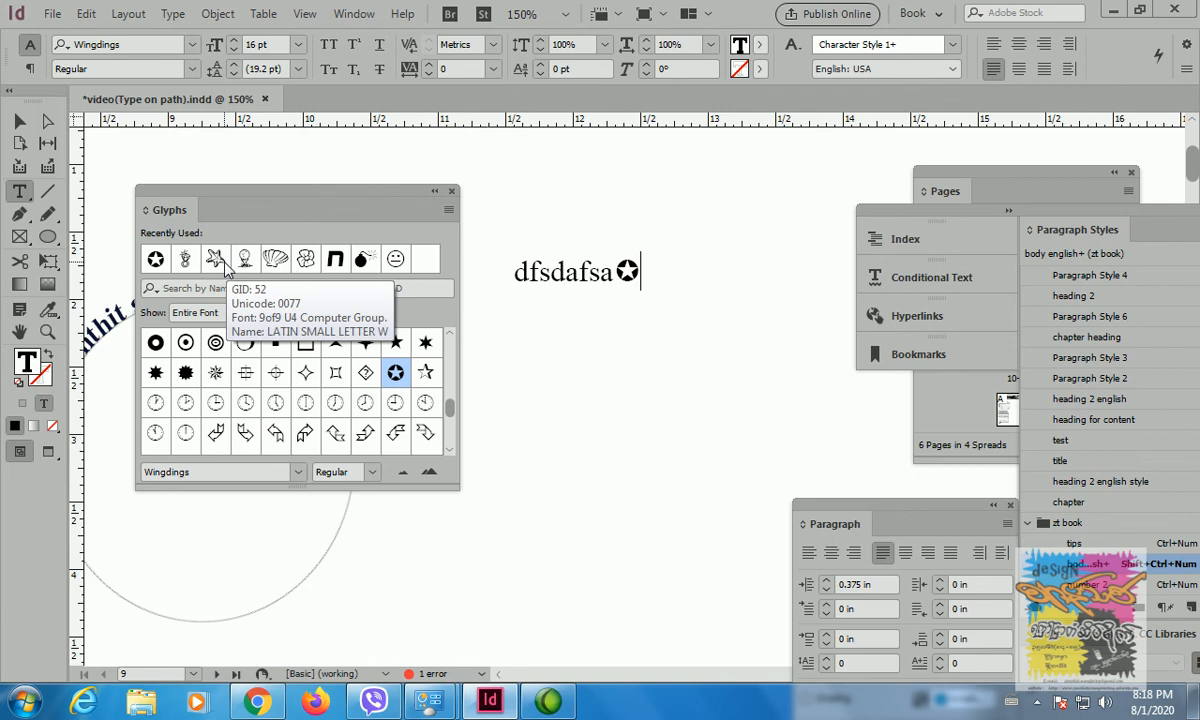
# - Create a new glyph set named "zanthit" with Unicode insert order
pyautogui.moveTo(303, 541); pyautogui.dragTo(643, 586)
pyautogui.moveTo(297, 196); pyautogui.dragTo(711, 190)
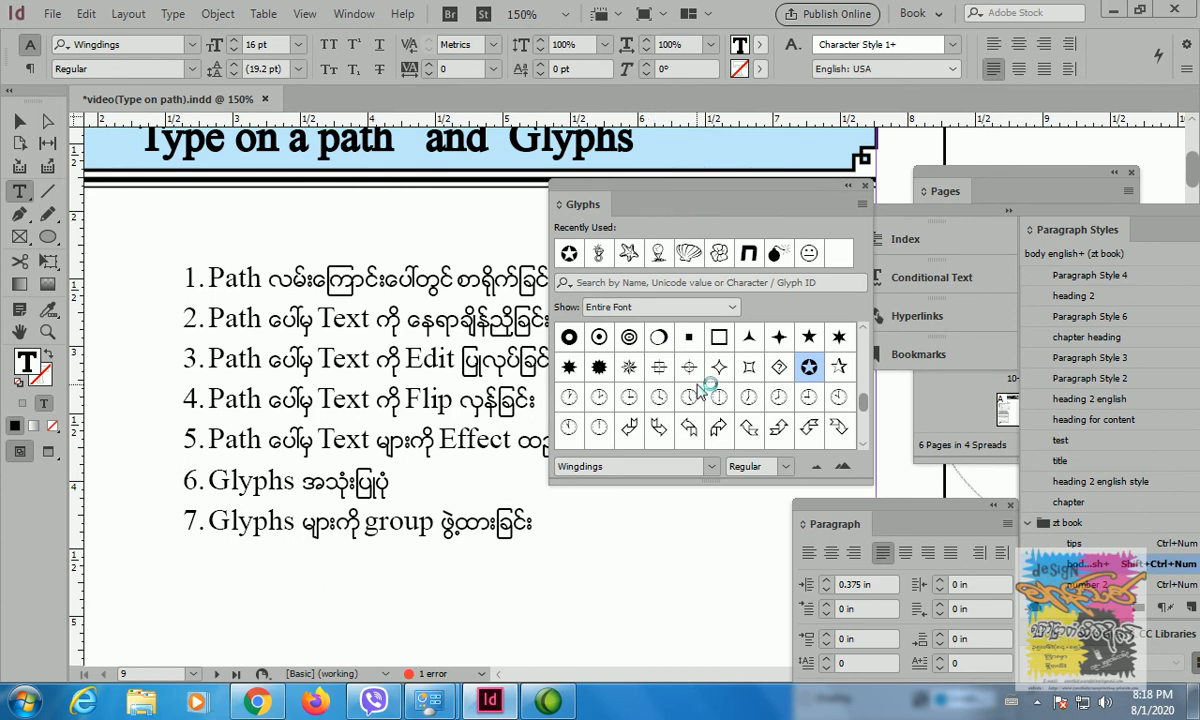
pyautogui.click(784, 369)
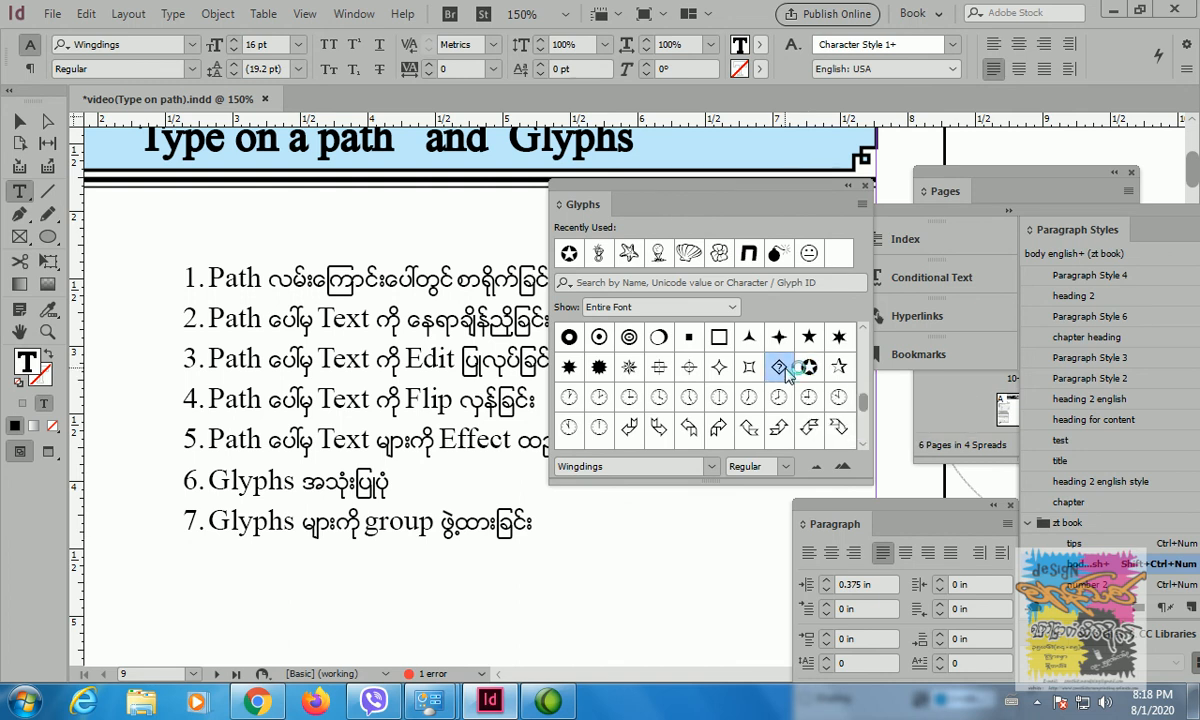
pyautogui.click(862, 204)
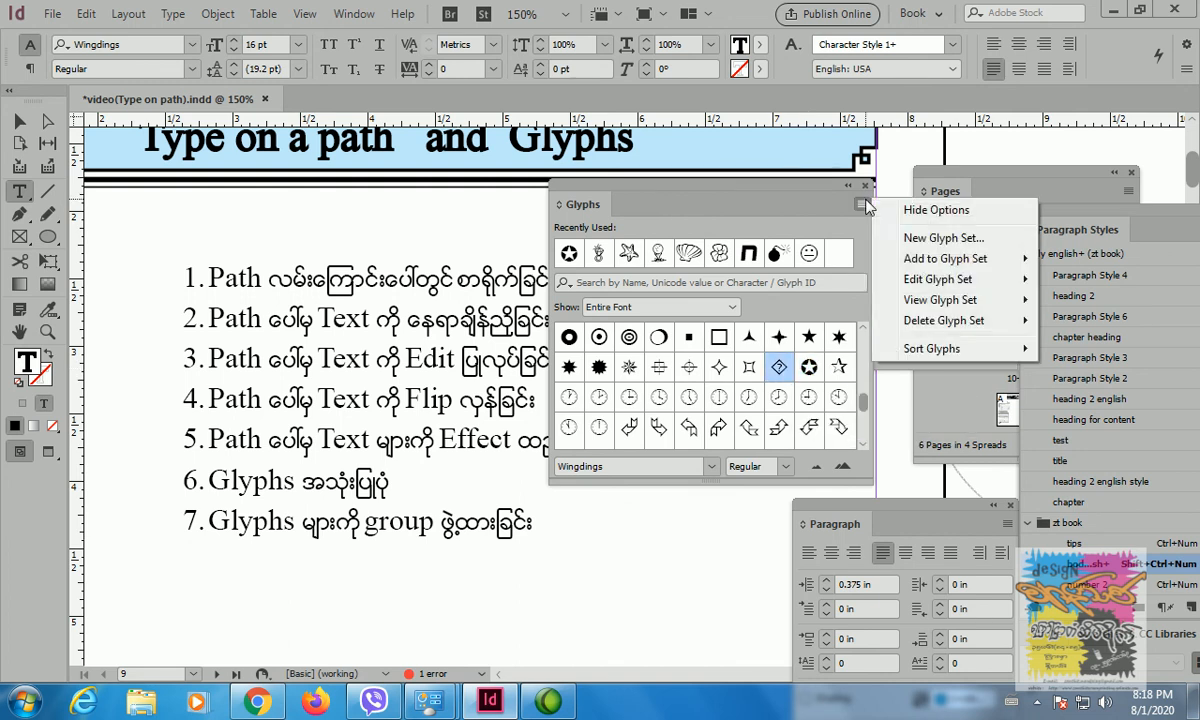
pyautogui.click(941, 238)
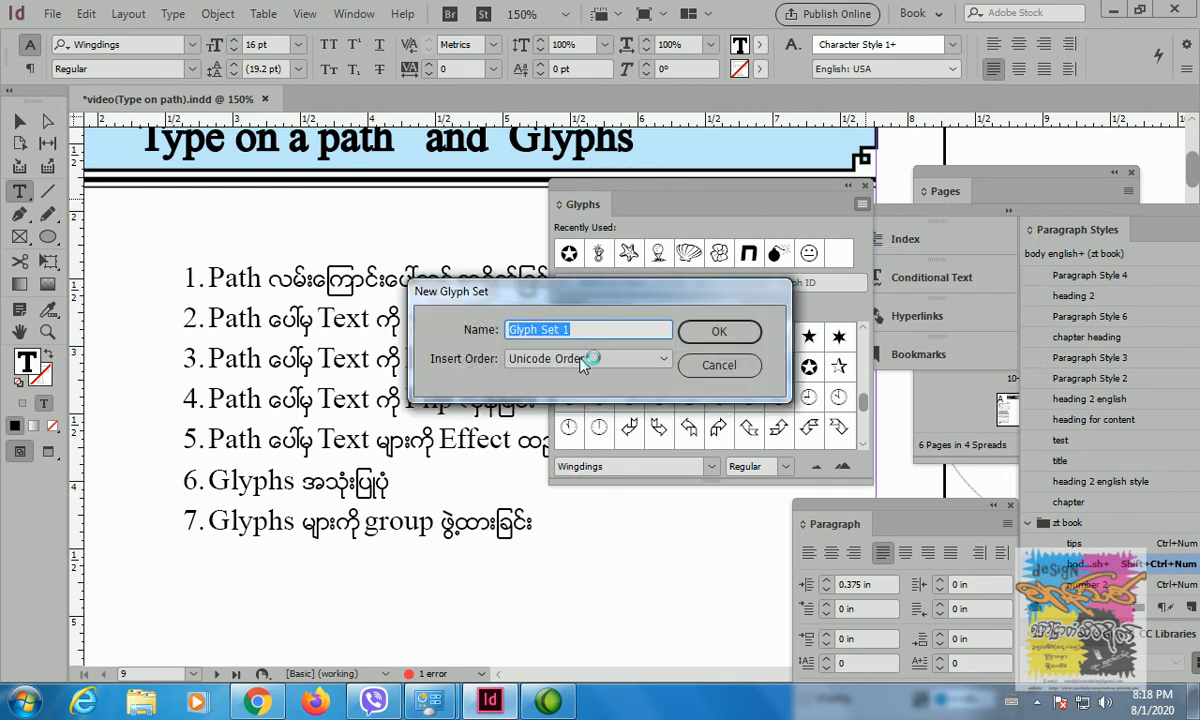
pyautogui.write('zanthit')
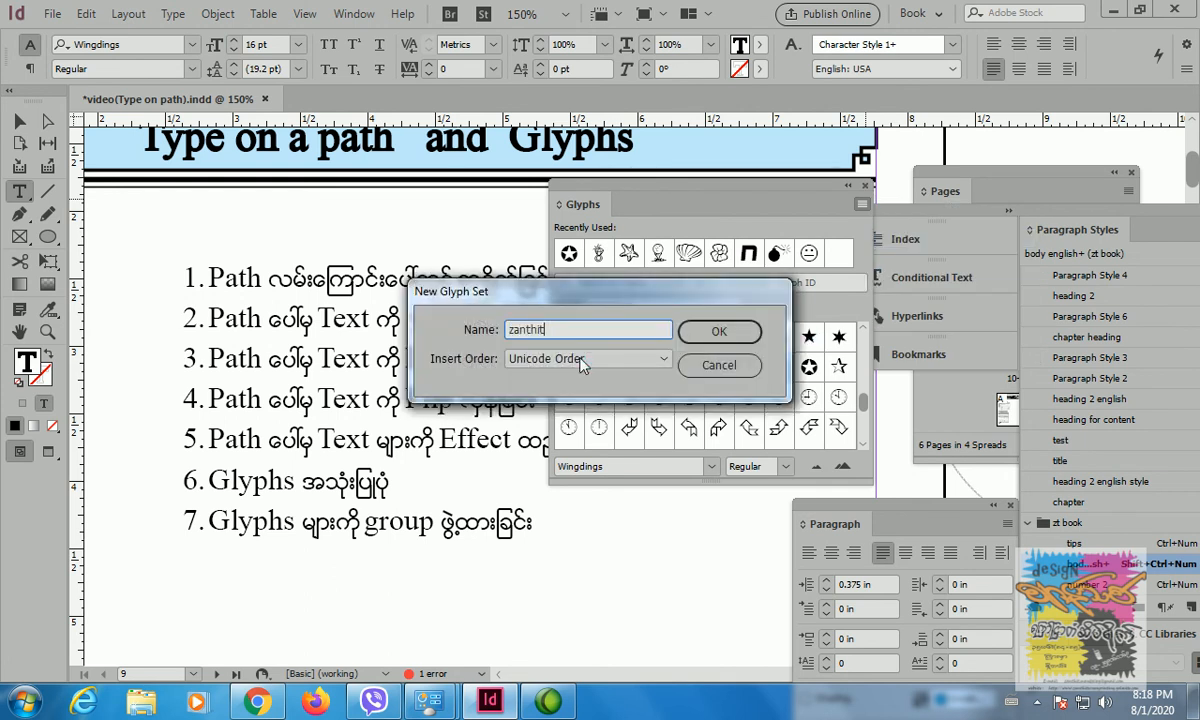
pyautogui.click(700, 338)
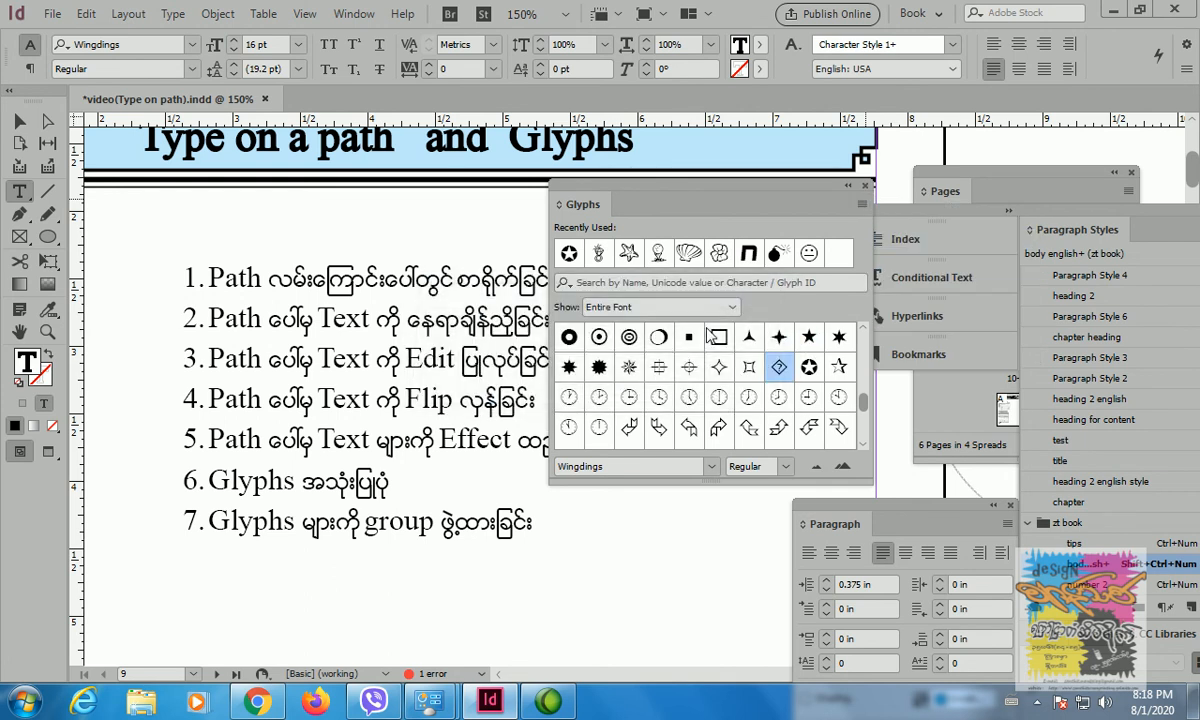
# - Add the Wingdings white star in a black circle and the outlined bent arrow to the zanthit glyph set
pyautogui.click(812, 372)
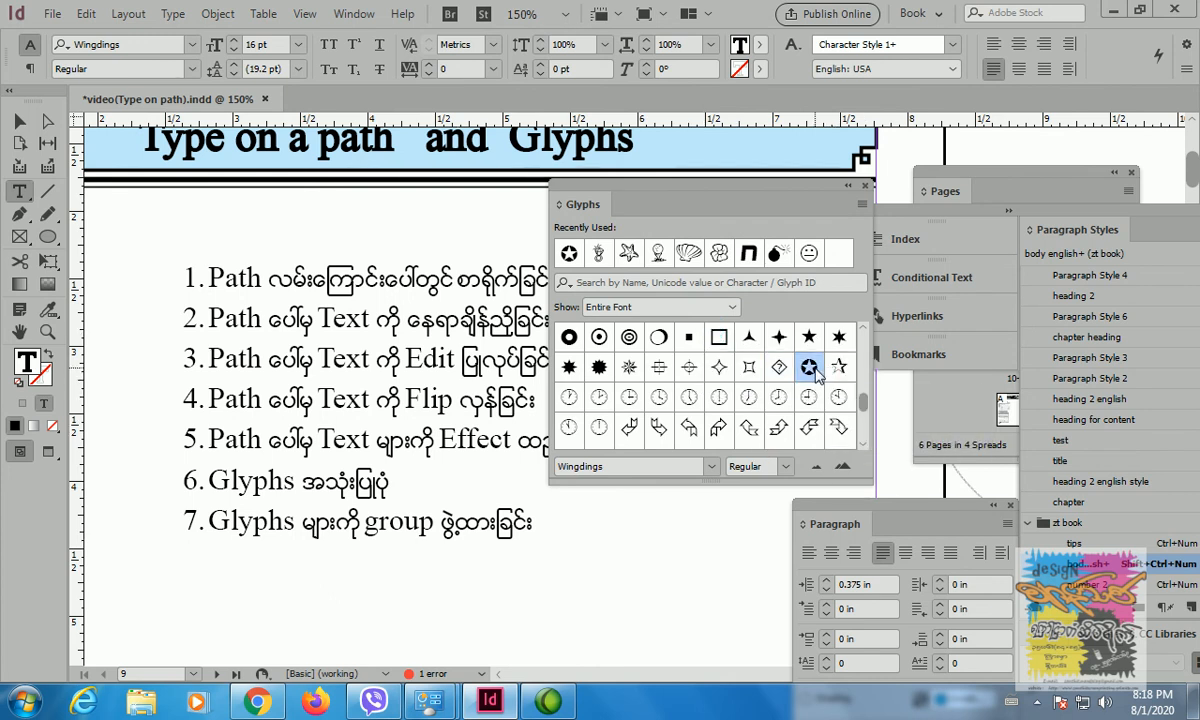
pyautogui.rightClick(812, 371)
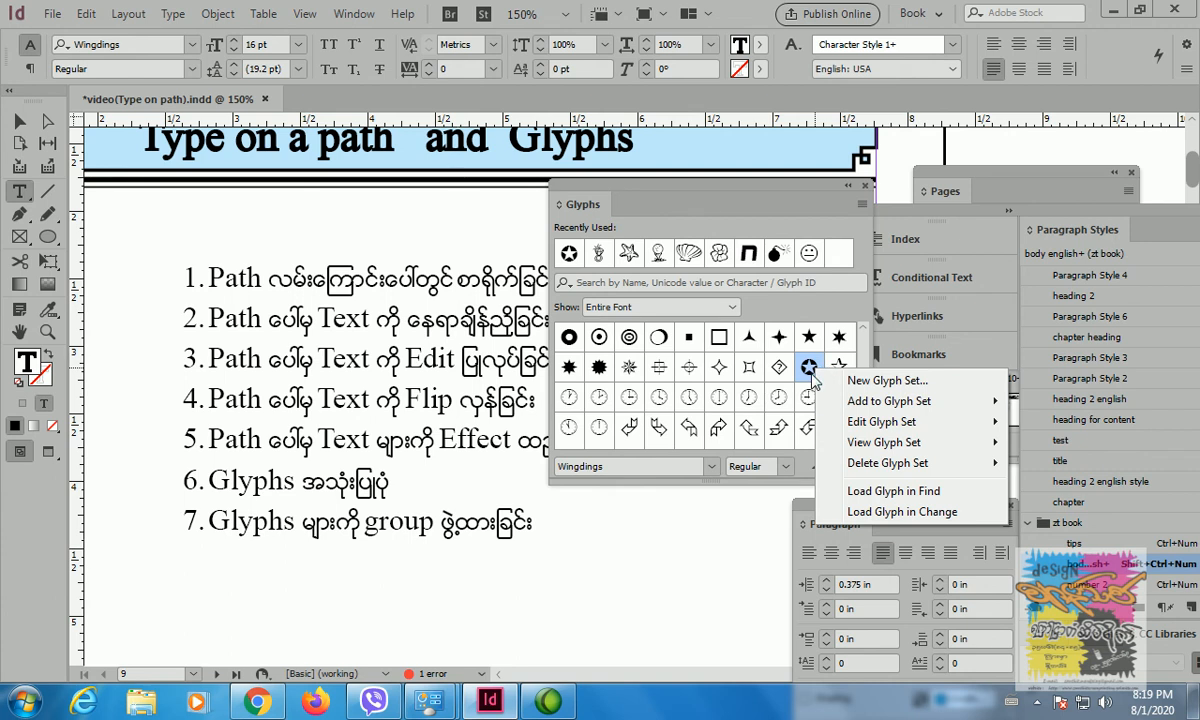
pyautogui.moveTo(890, 401)
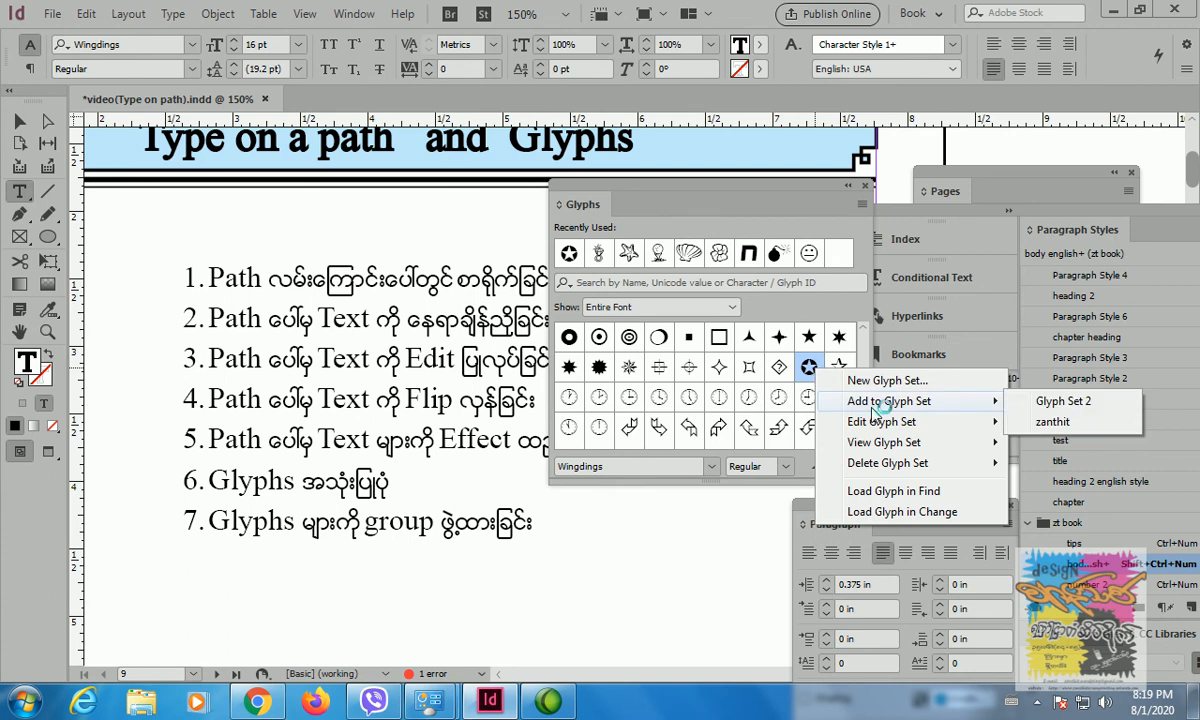
pyautogui.click(1034, 424)
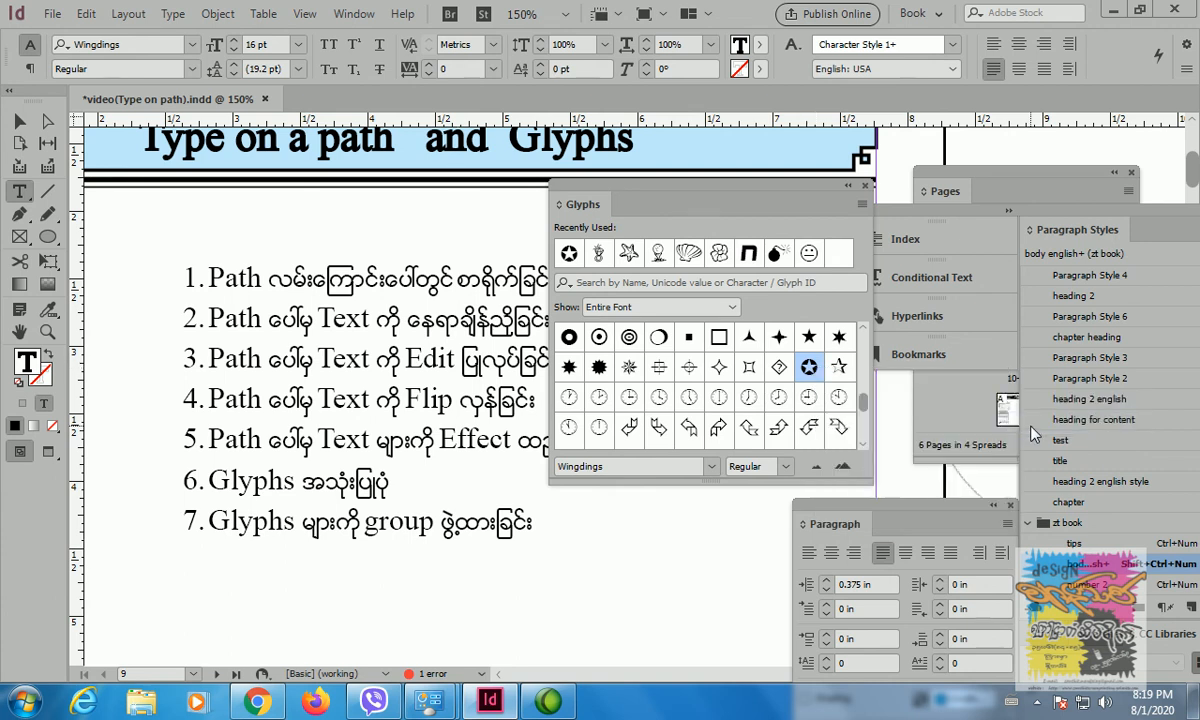
pyautogui.click(809, 428)
pyautogui.rightClick(818, 438)
pyautogui.moveTo(925, 468)
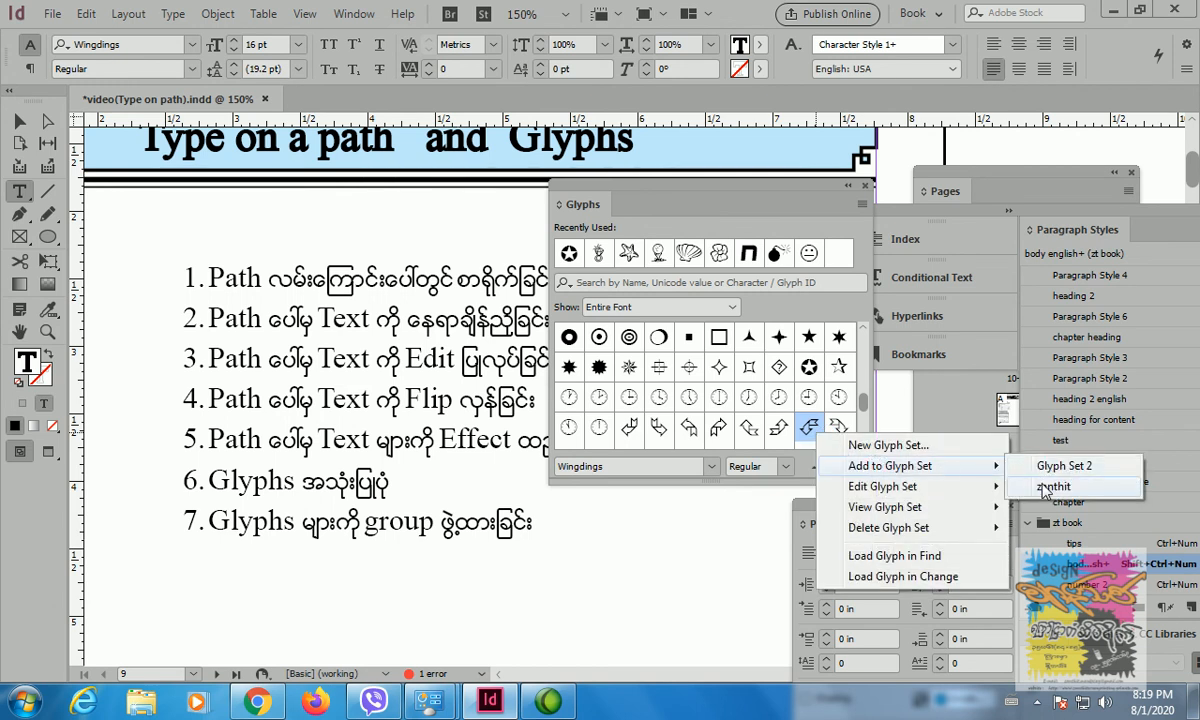
pyautogui.click(1045, 468)
# - Set the Glyphs font to 2KU4 031 and add the glyph with Unicode 00F3 to the zanthit set
pyautogui.click(660, 465)
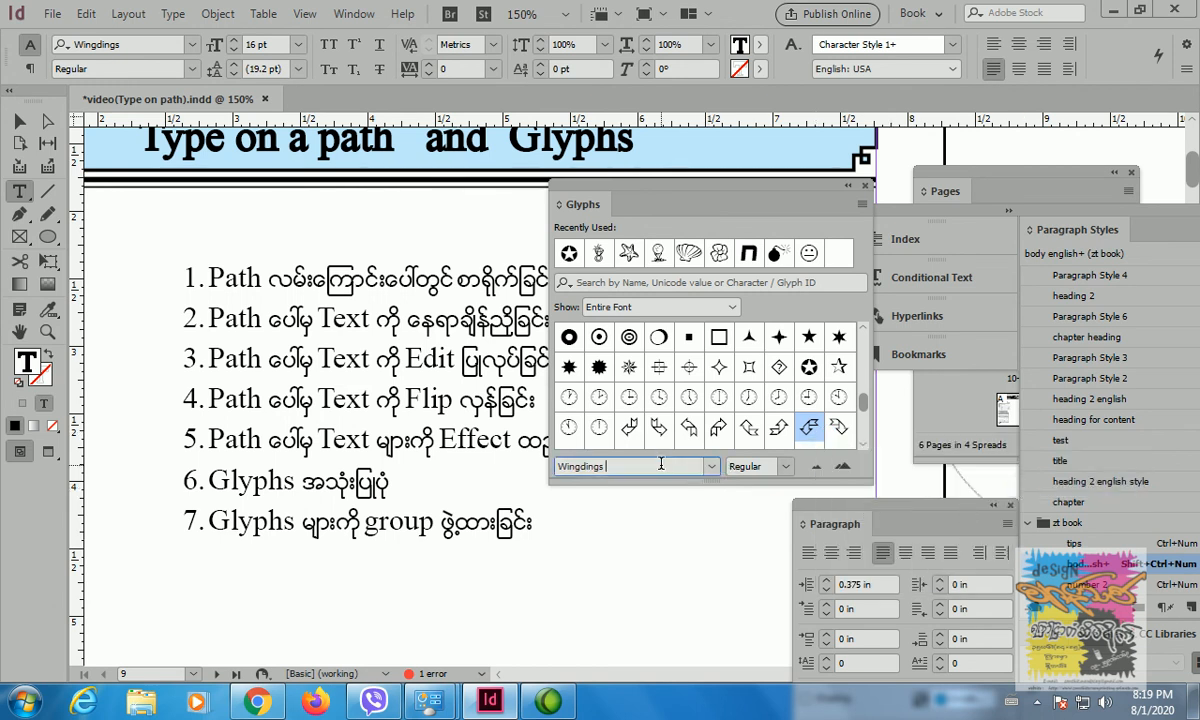
pyautogui.click(712, 467)
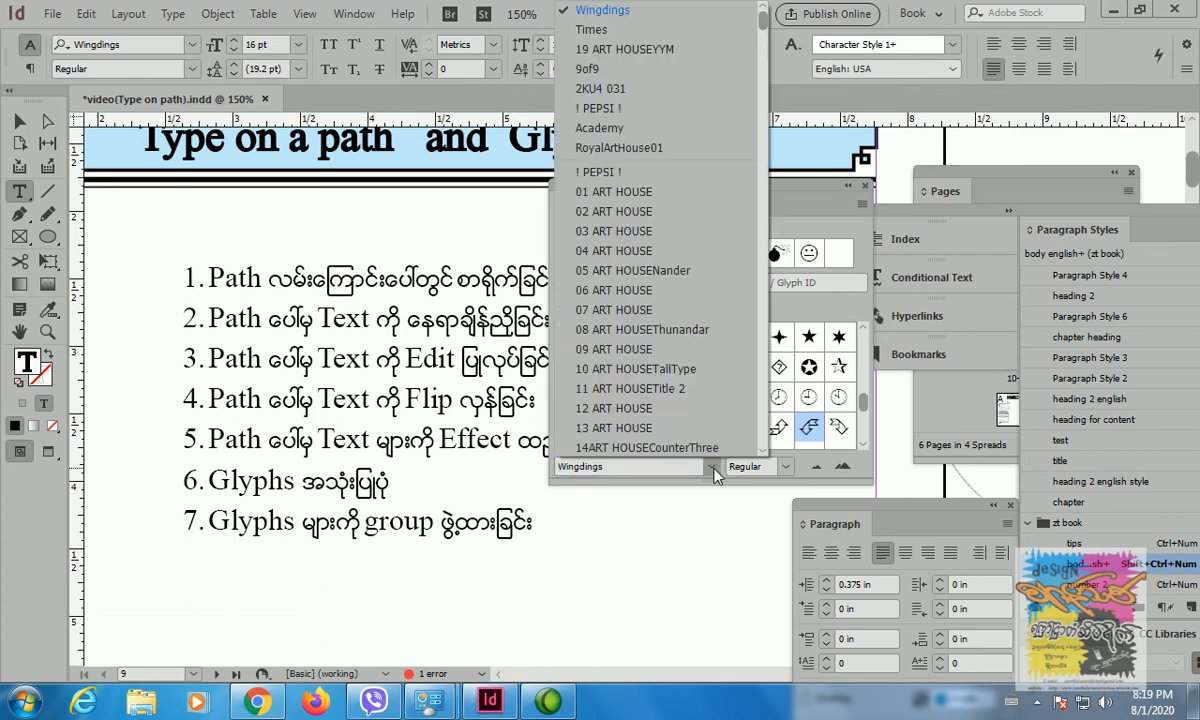
pyautogui.click(605, 88)
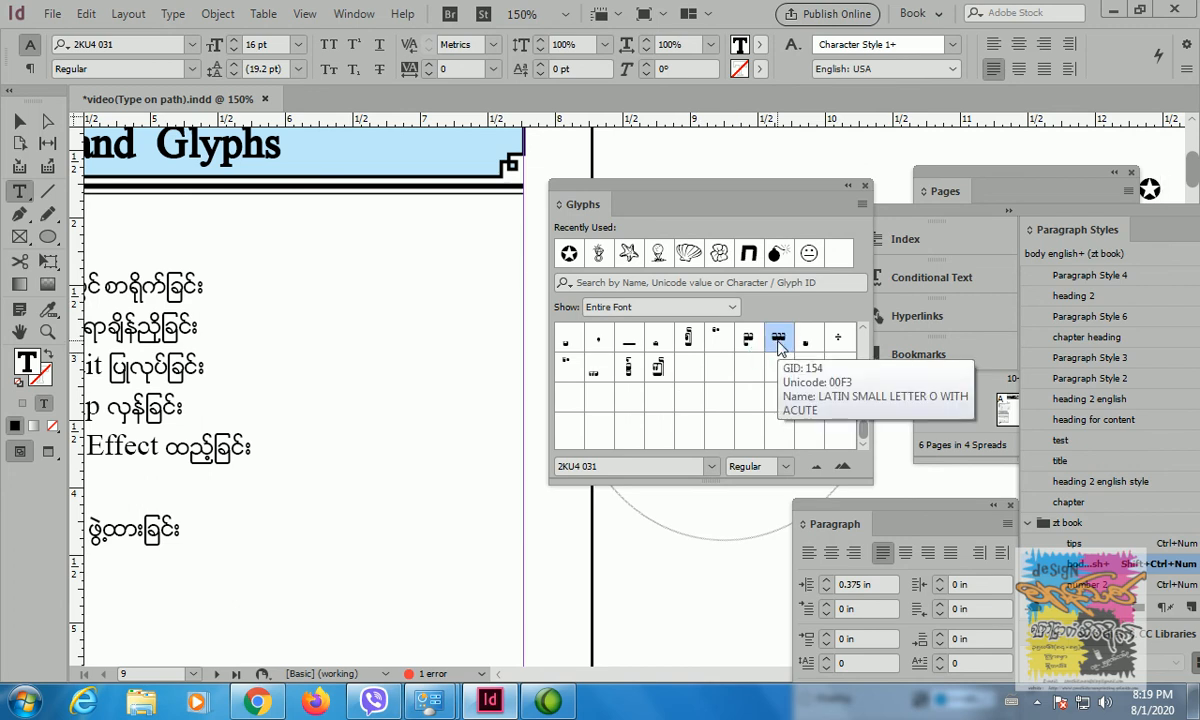
pyautogui.rightClick(785, 341)
pyautogui.moveTo(818, 378)
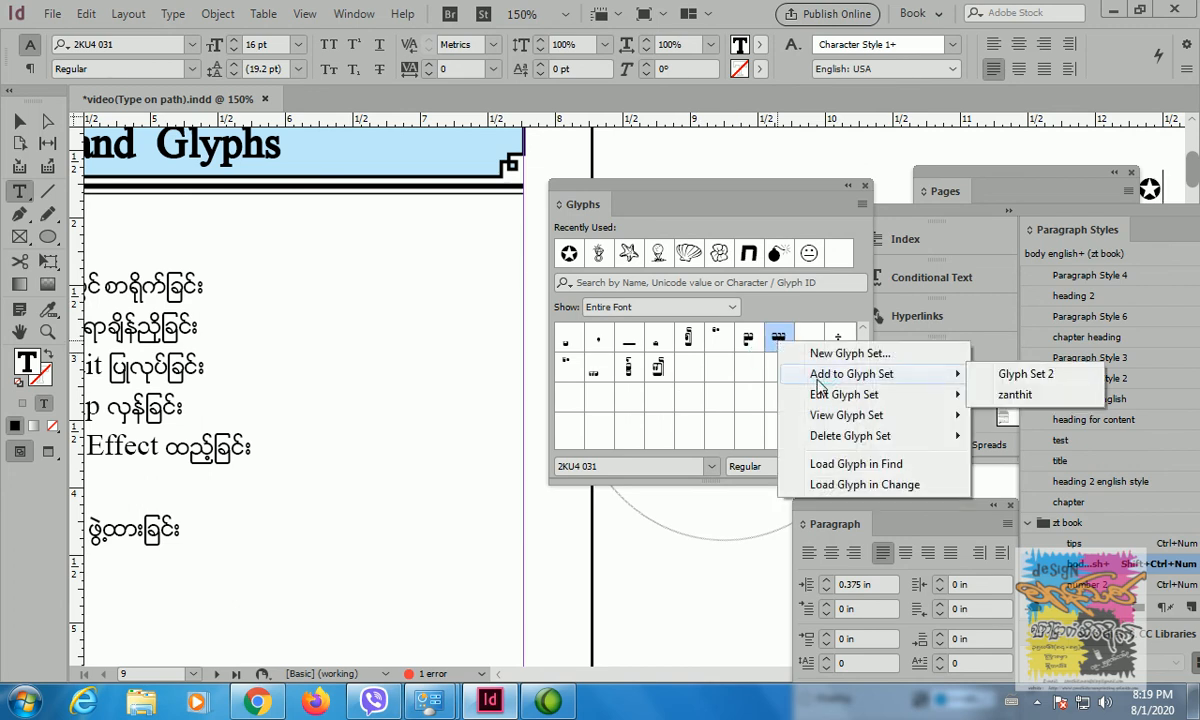
pyautogui.click(1014, 395)
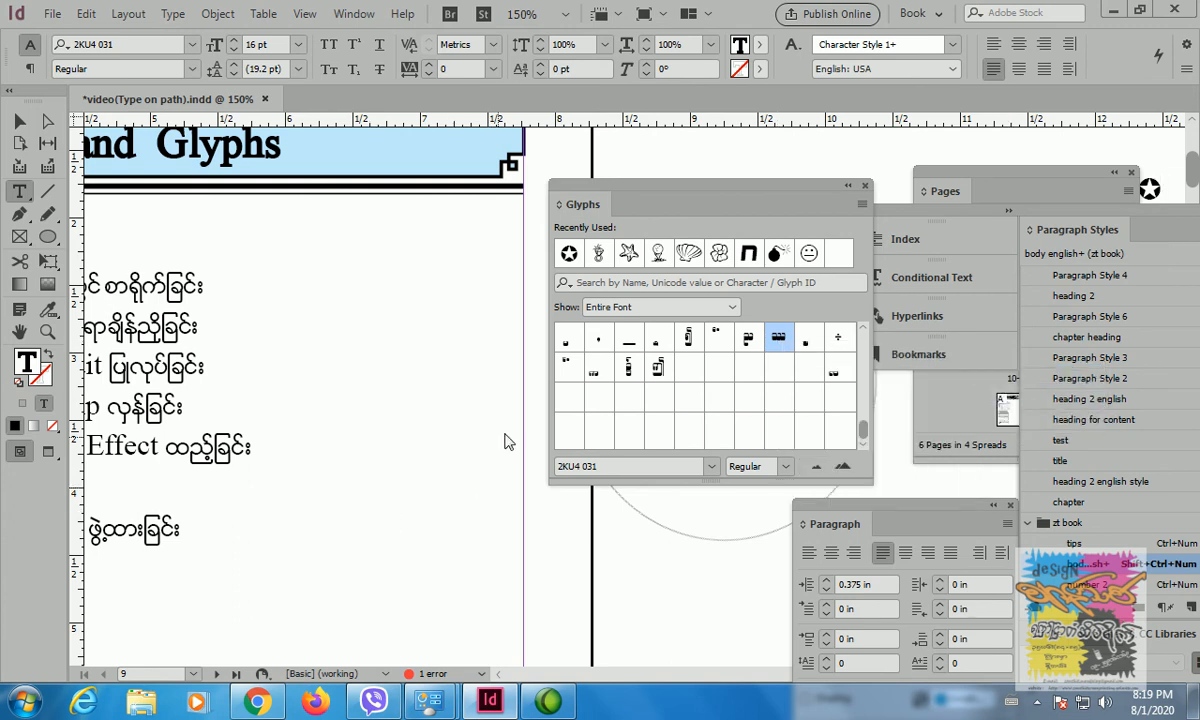
# - Show only the zanthit glyph set in the Glyphs panel
pyautogui.click(735, 308)
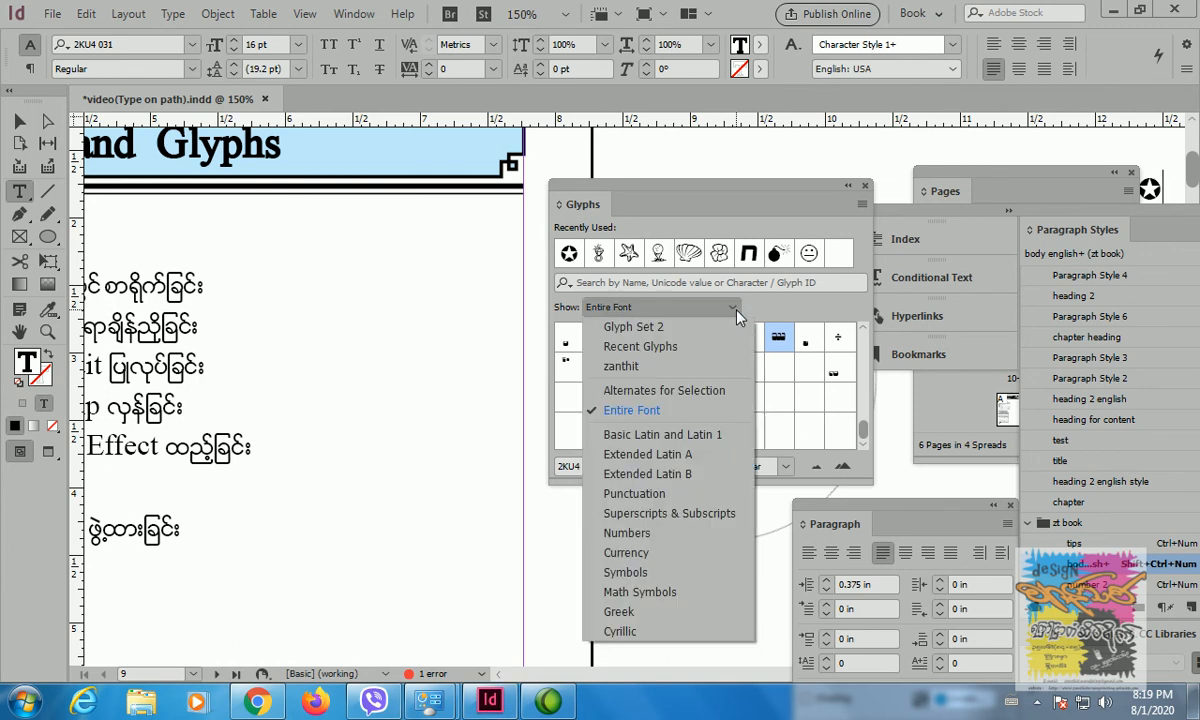
pyautogui.click(732, 310)
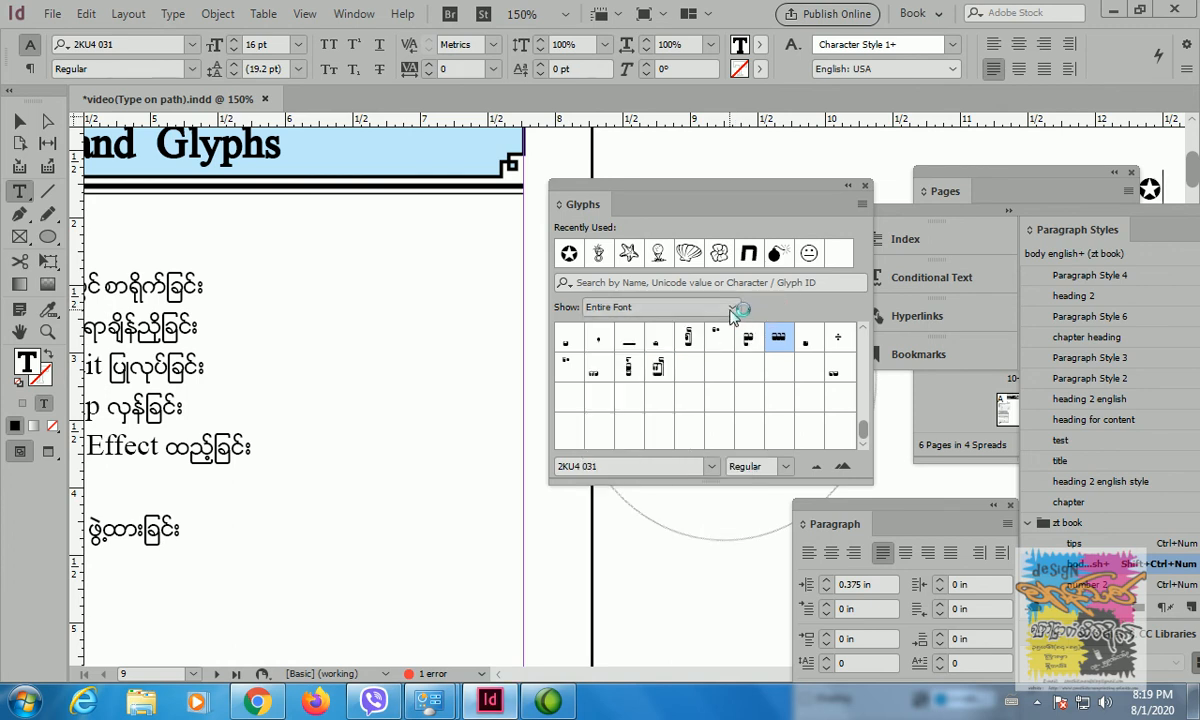
pyautogui.click(732, 310)
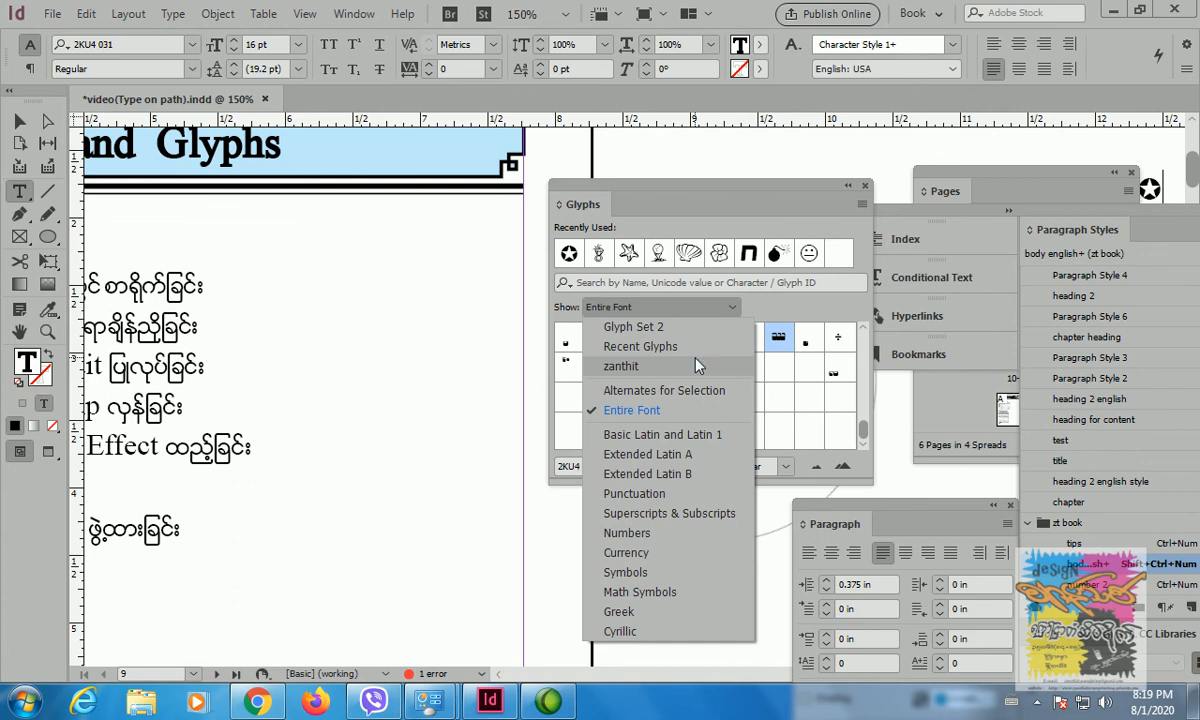
pyautogui.click(698, 358)
pyautogui.doubleClick(600, 340)
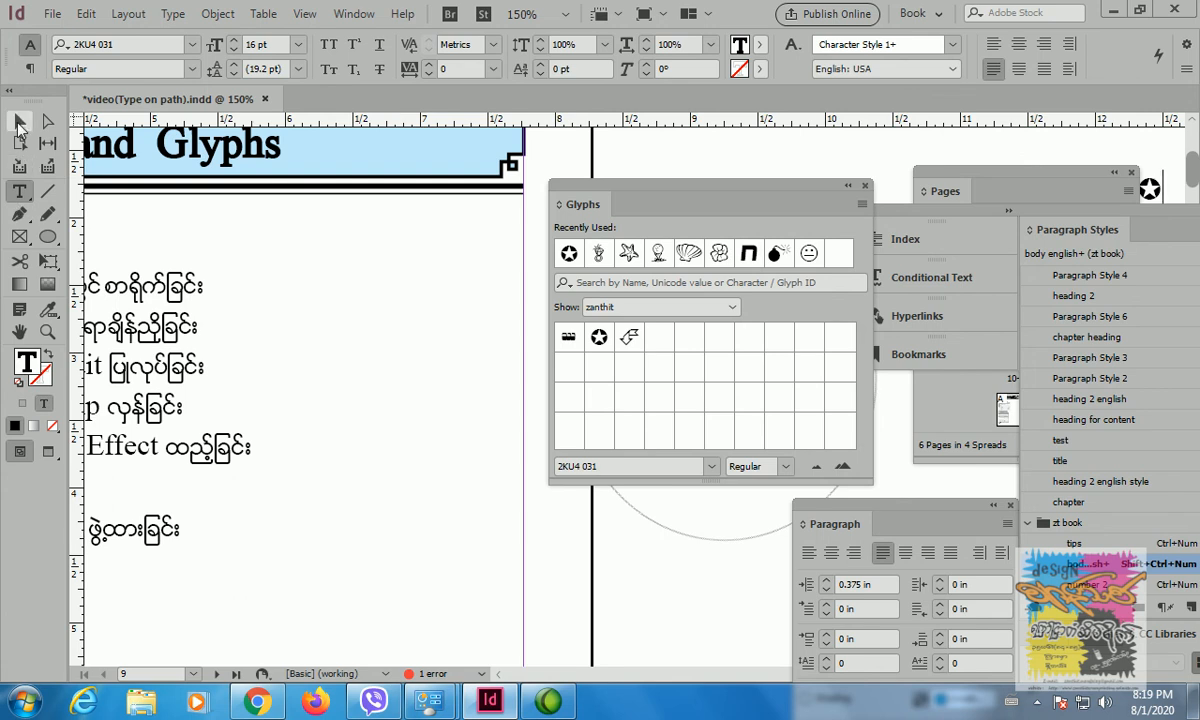
# - Switch to the Selection tool, close the Glyphs panel and return to the page's topic list
pyautogui.click(20, 120)
pyautogui.scroll(-1, 375, 440)
pyautogui.hscroll(-5, 370, 440)
pyautogui.click(866, 188)
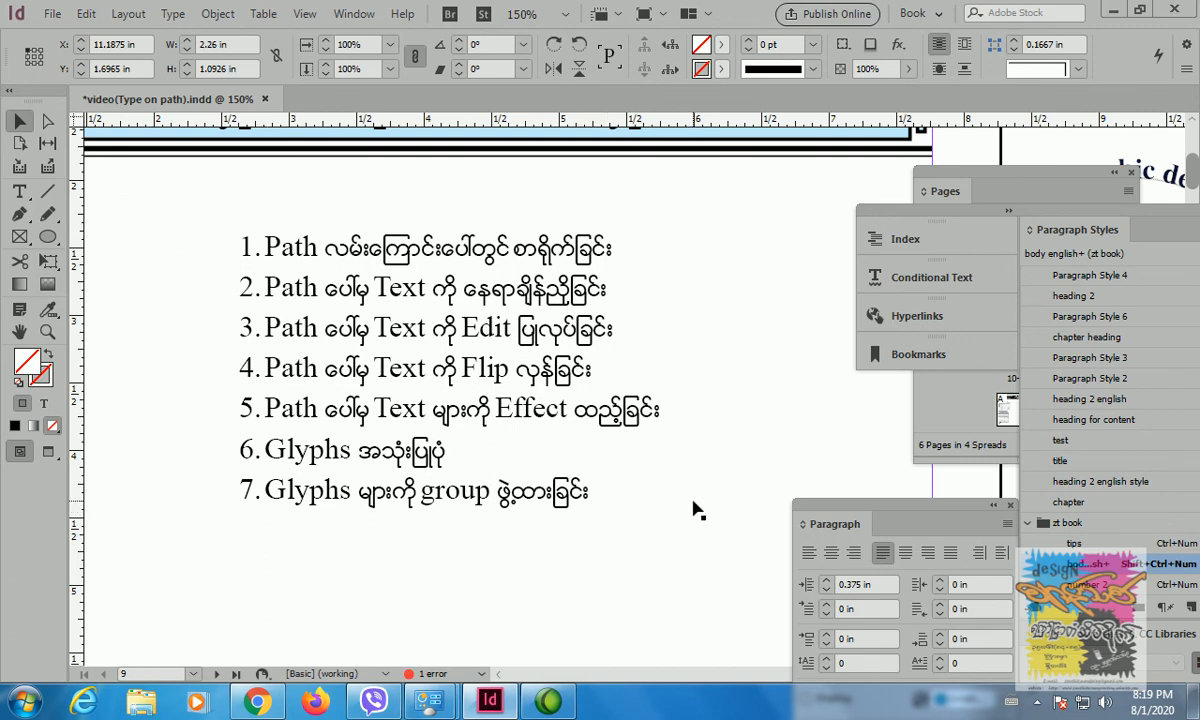
pyautogui.hotkey('ctrl', '-')
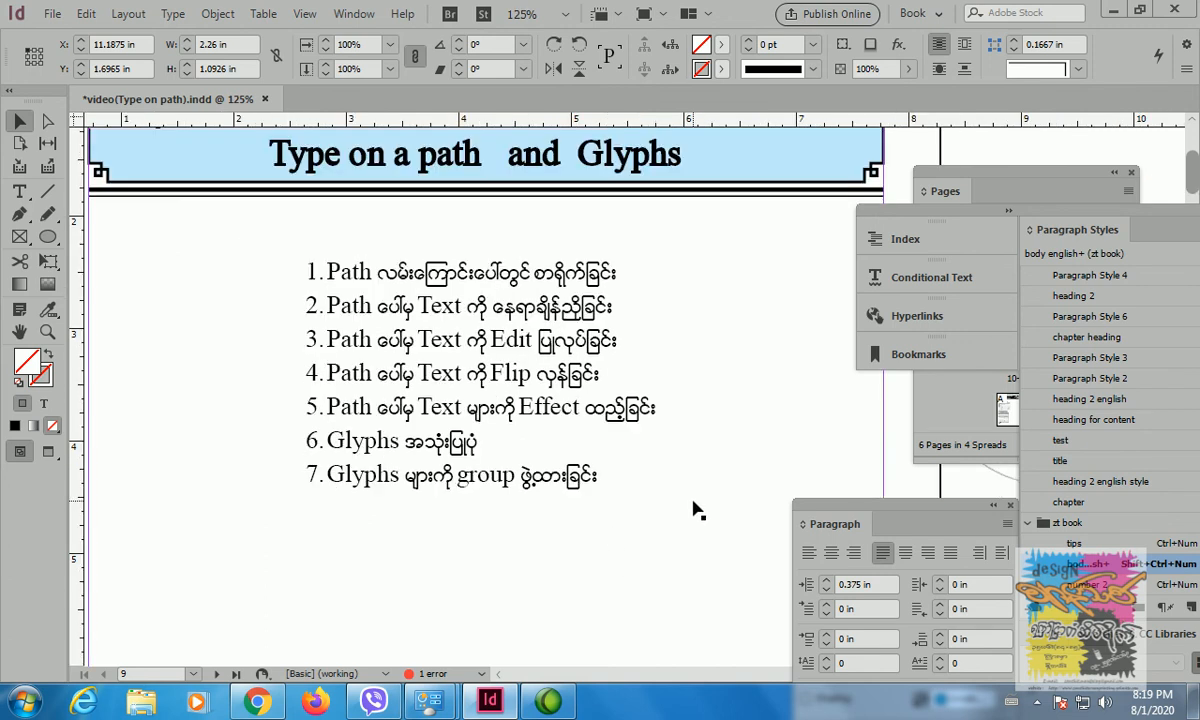